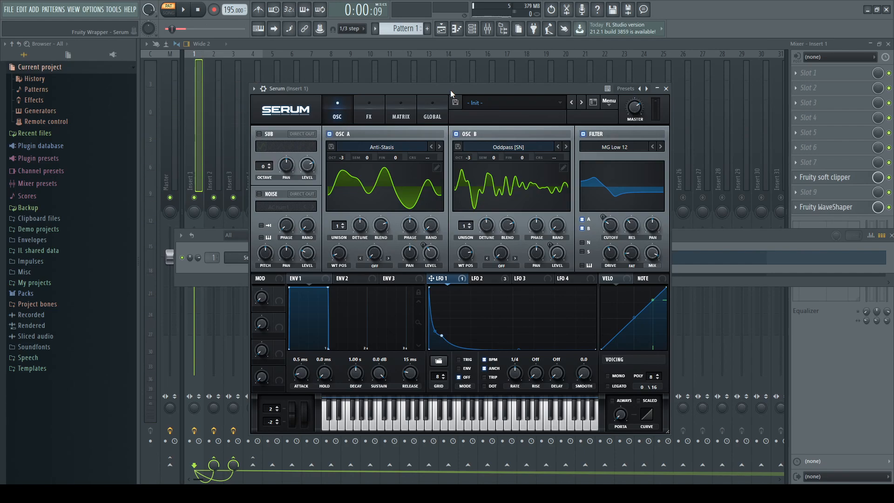
# Replace the existing Serum channel with a fresh Serum instance using the Init preset, and reposition its window
pyautogui.click(471, 28)
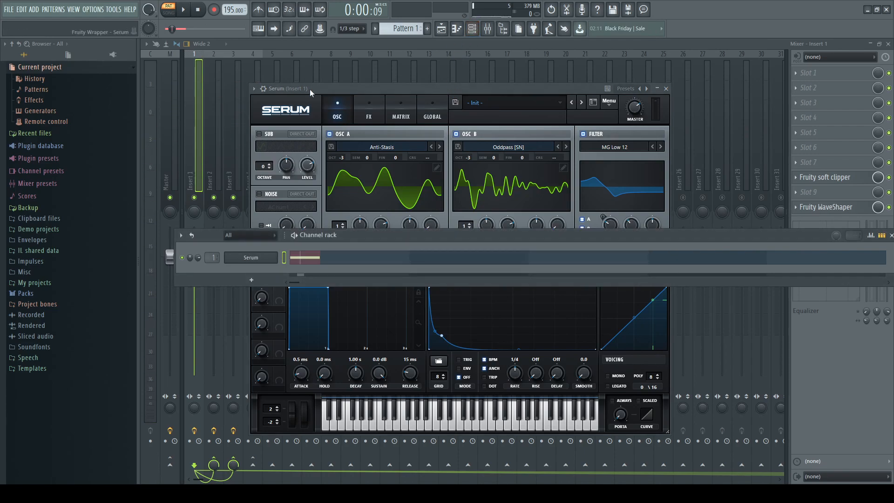
pyautogui.click(315, 349)
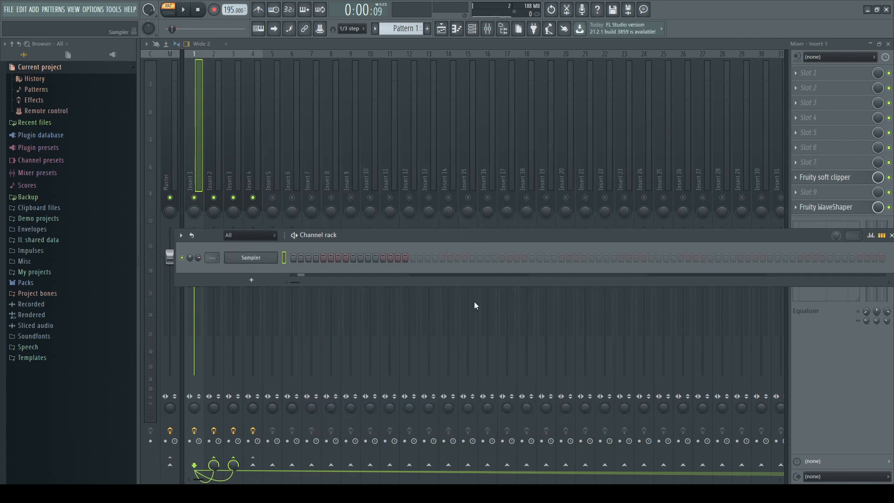
pyautogui.hotkey('ctrl', 'z')
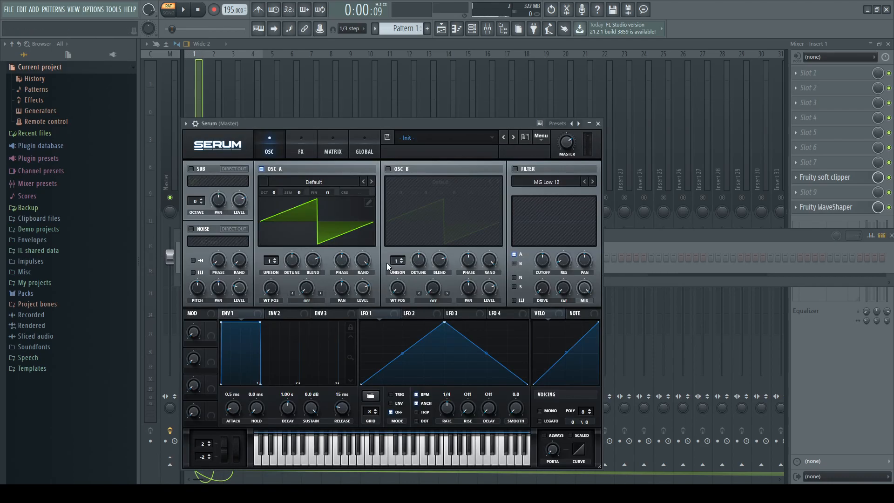
pyautogui.moveTo(411, 123); pyautogui.dragTo(441, 91)
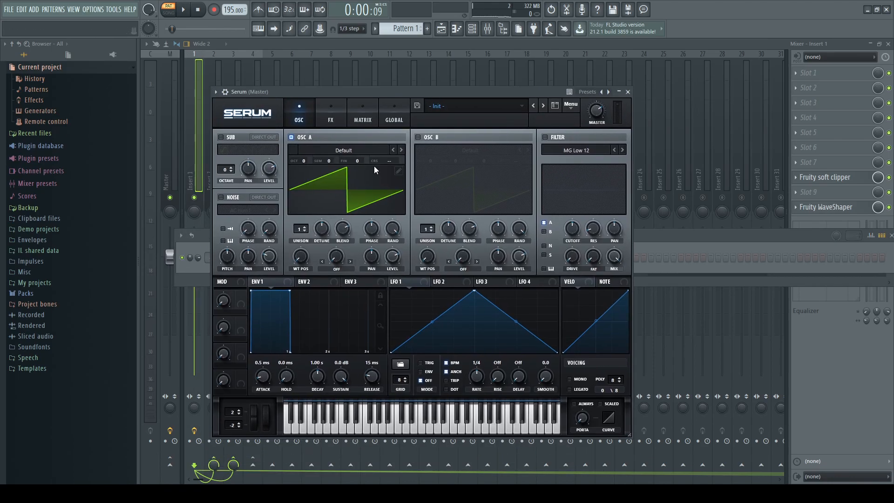
# Close the synth window and place a one-beat G4 note at the start of Serum's piano roll
pyautogui.click(628, 92)
pyautogui.click(247, 259)
pyautogui.moveTo(176, 264)
pyautogui.mouseDown()
pyautogui.moveTo(173, 290)
pyautogui.moveTo(173, 255)
pyautogui.mouseUp()
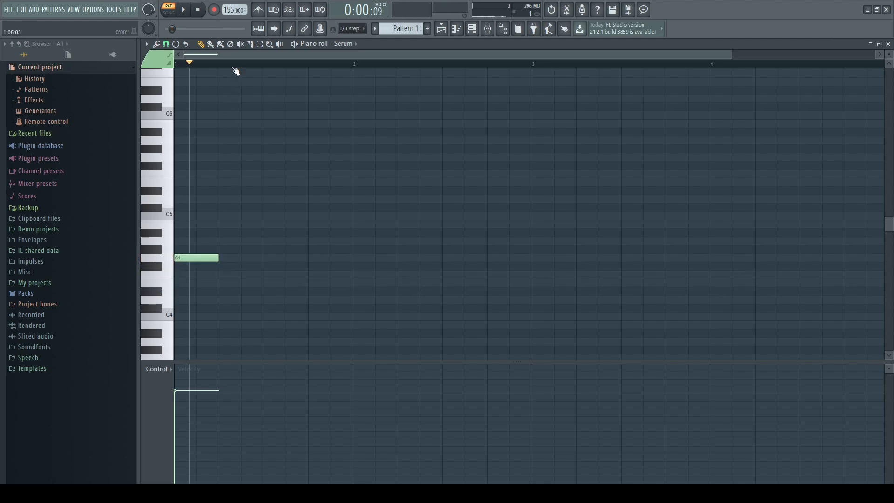
# Audition several piano roll keys between D4 and D5 to compare pitches around the G4 note
pyautogui.scroll(2, 246, 65)
pyautogui.click(161, 259)
pyautogui.click(156, 292)
pyautogui.click(162, 304)
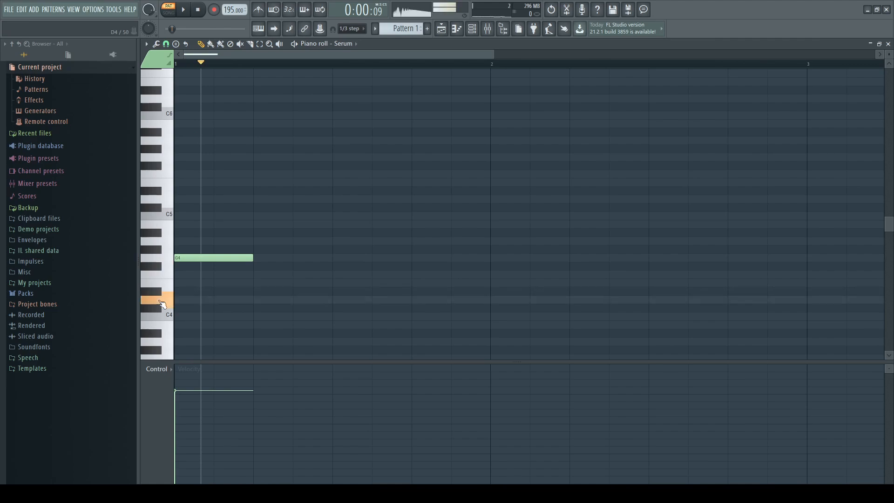
pyautogui.click(165, 258)
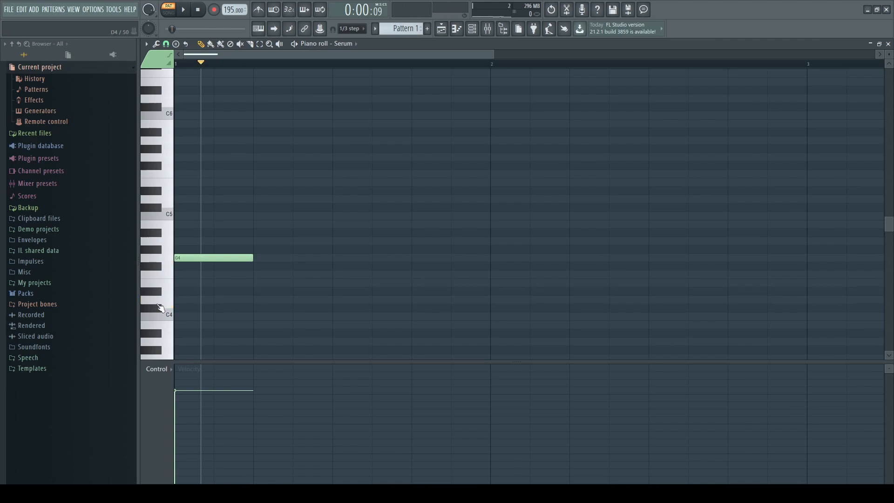
pyautogui.click(163, 235)
pyautogui.click(171, 203)
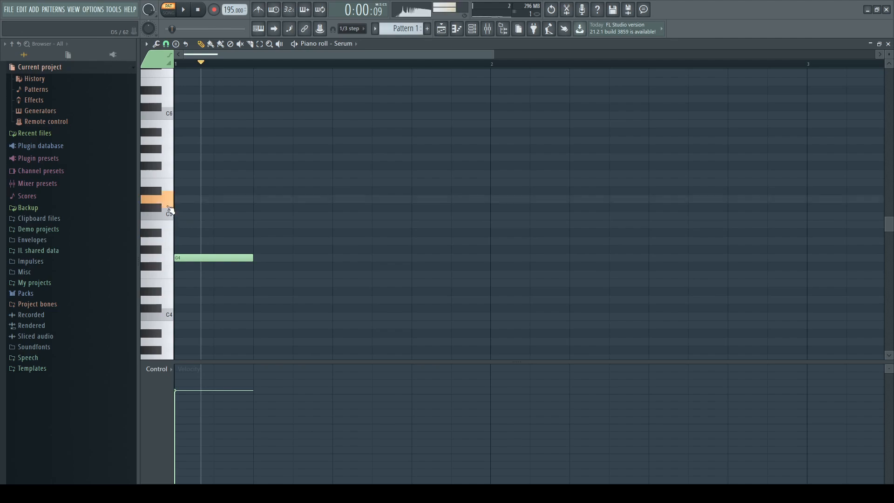
pyautogui.click(171, 195)
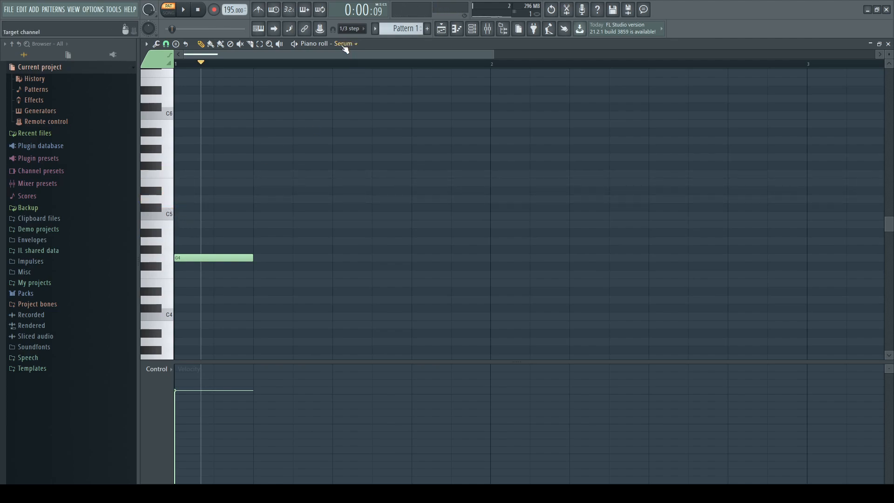
# Select the time range covering the G4 note as the loop region and check playback
pyautogui.moveTo(252, 61); pyautogui.dragTo(114, 76)
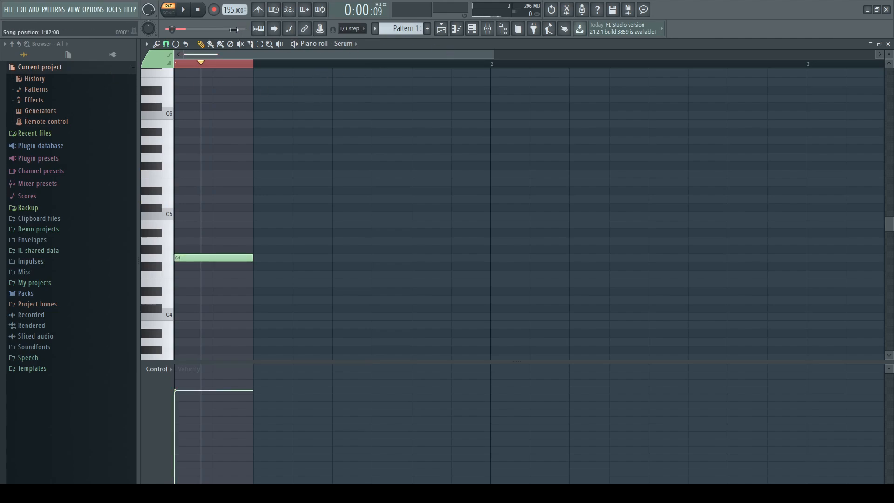
pyautogui.press('space')
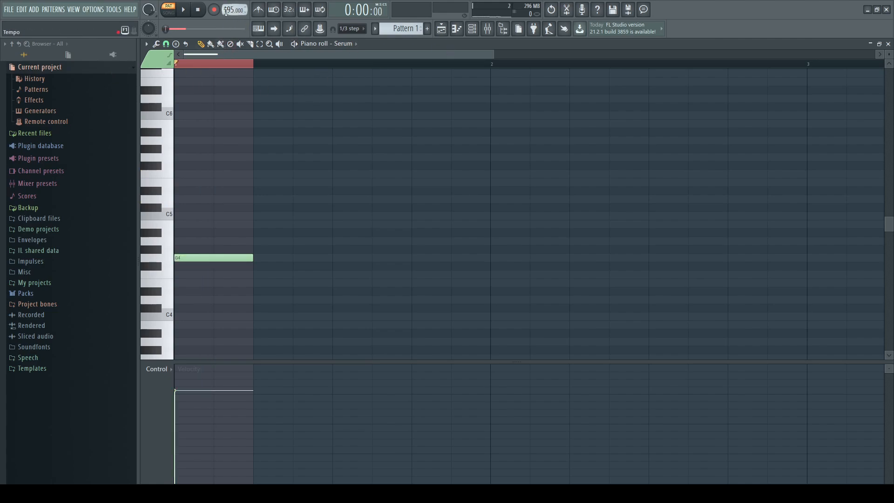
# Route the Serum channel to mixer insert 1 and play the pattern briefly through it
pyautogui.click(474, 28)
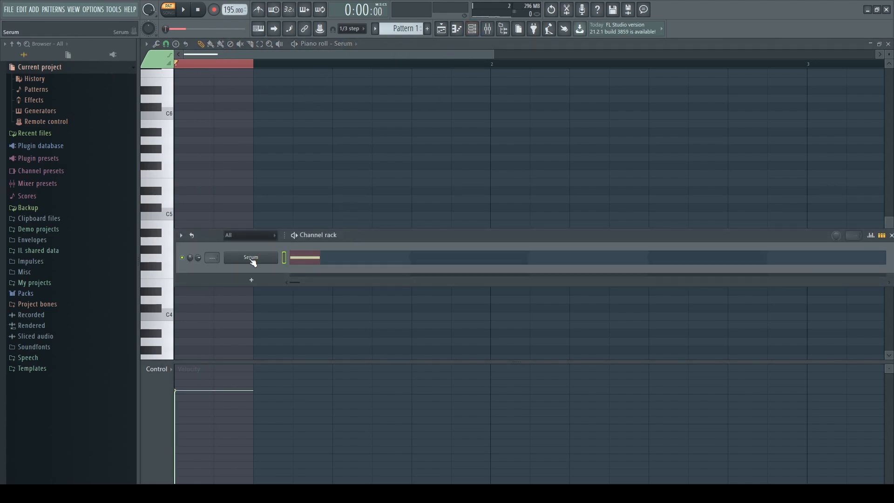
pyautogui.click(487, 29)
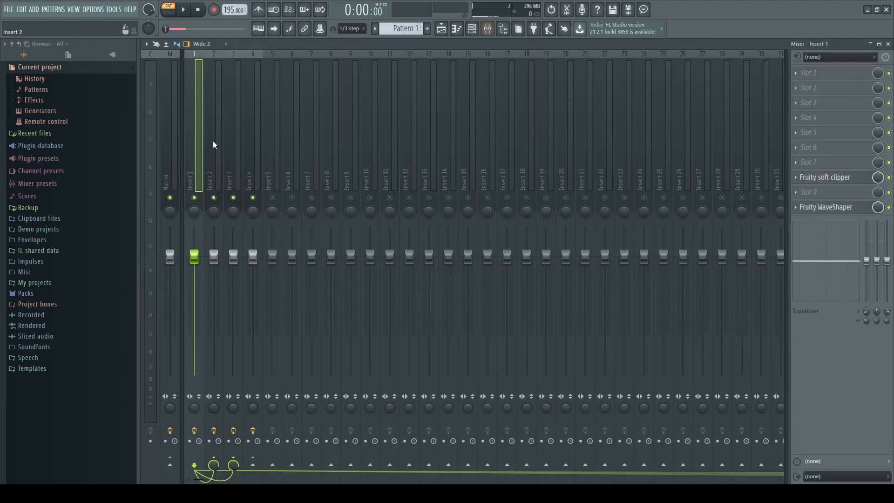
pyautogui.click(216, 175)
pyautogui.click(195, 431)
pyautogui.click(215, 431)
pyautogui.click(234, 431)
pyautogui.click(252, 431)
pyautogui.click(487, 29)
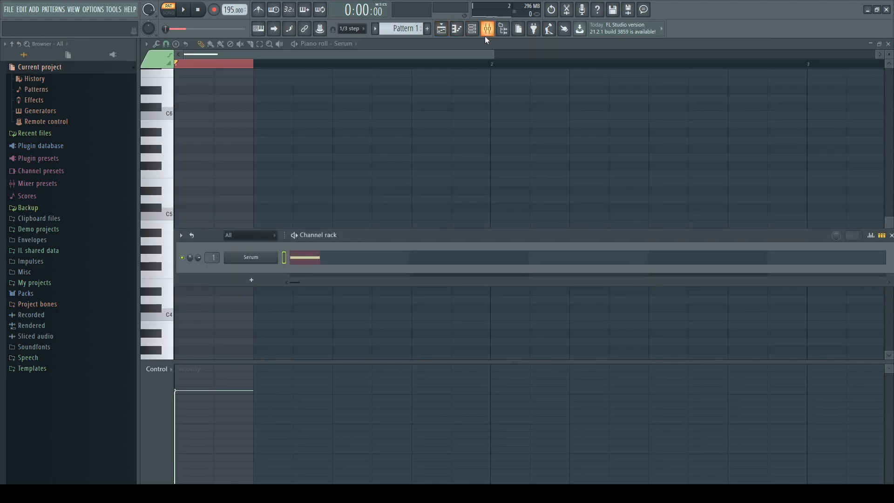
pyautogui.press('space')
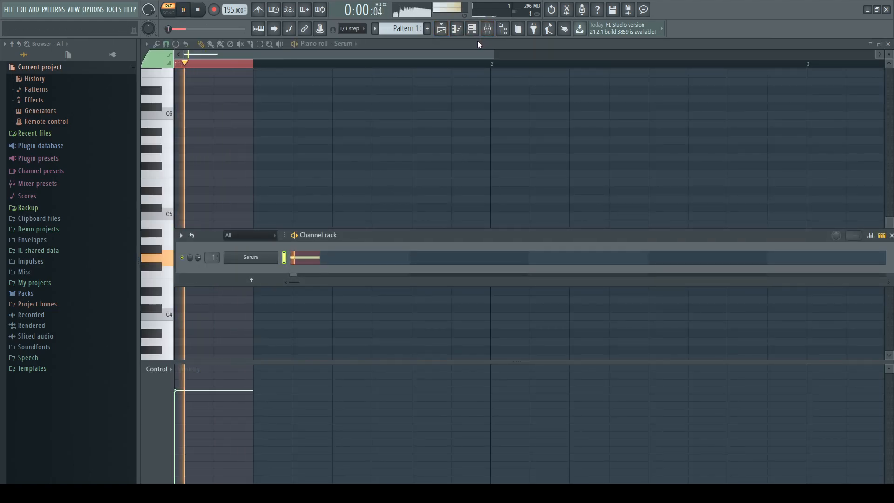
pyautogui.press('space')
# Reshape Serum's LFO 1 into a steep decay by moving the peak to the start, adding a low early point and curving the tail
pyautogui.click(264, 252)
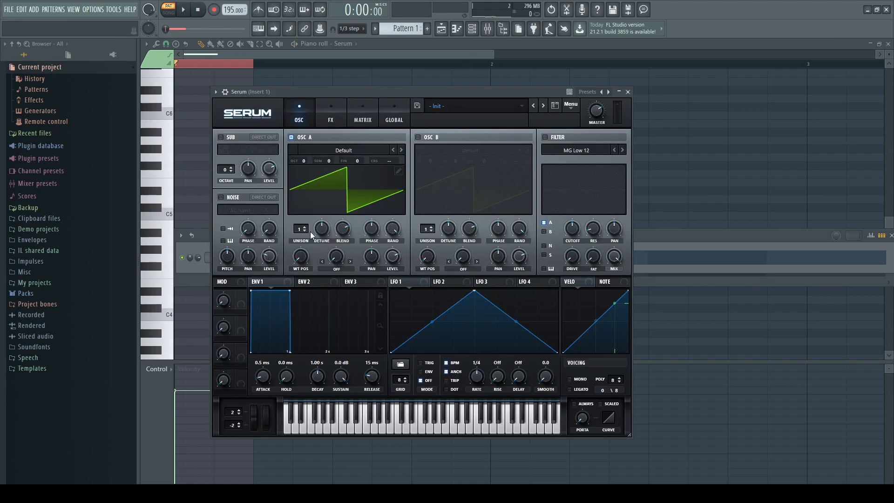
pyautogui.moveTo(435, 98); pyautogui.dragTo(458, 84)
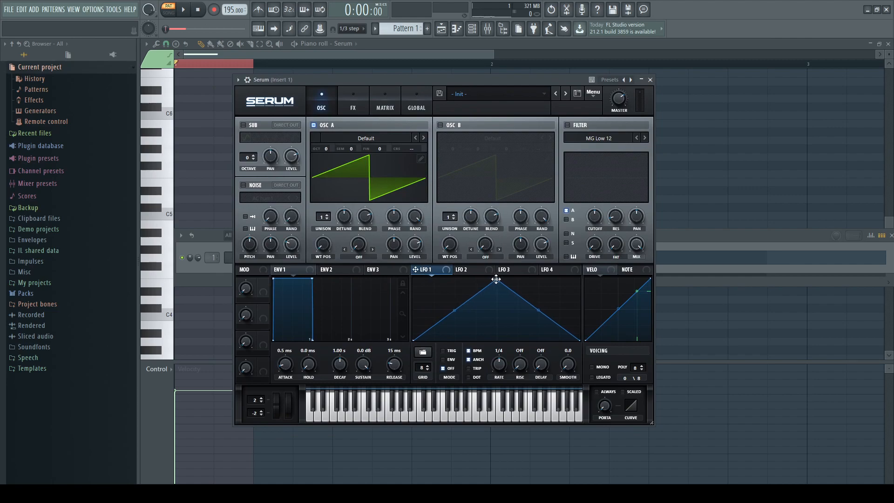
pyautogui.moveTo(497, 281); pyautogui.dragTo(413, 279)
pyautogui.doubleClick(438, 321)
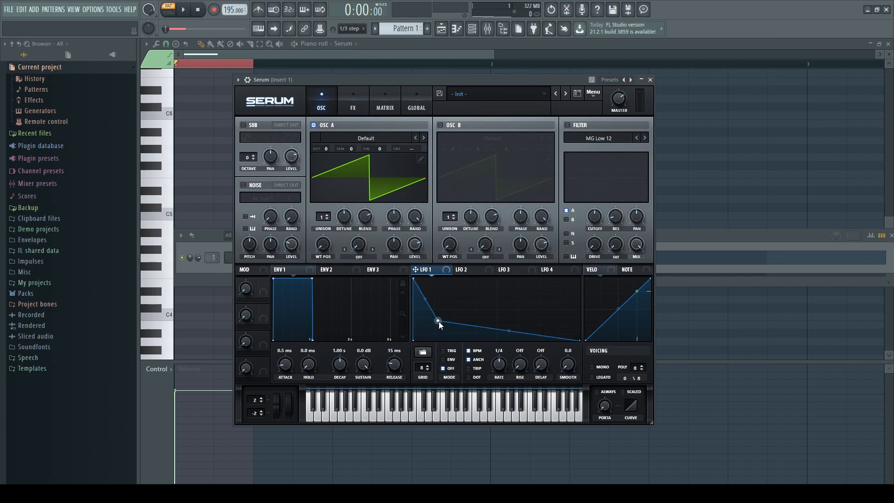
pyautogui.moveTo(507, 334); pyautogui.dragTo(435, 325)
pyautogui.press('space')
pyautogui.press('space')
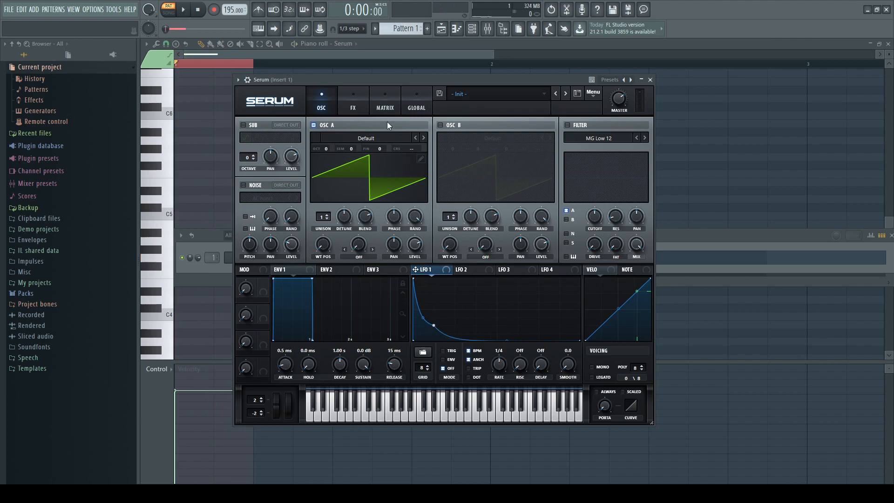
# In Serum's modulation matrix, assign LFO 1 to Mast.Tun with an amount of 50, auditioning it during playback
pyautogui.click(390, 100)
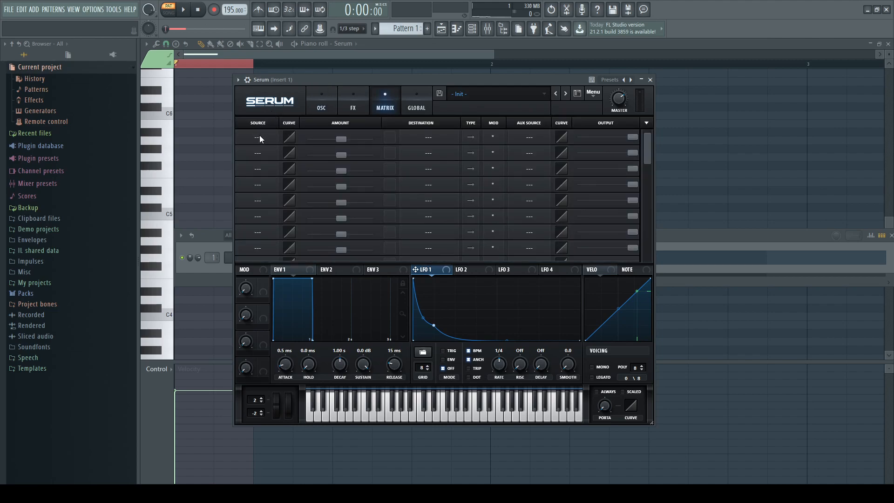
pyautogui.click(258, 193)
pyautogui.click(512, 220)
pyautogui.scroll(3, 353, 138)
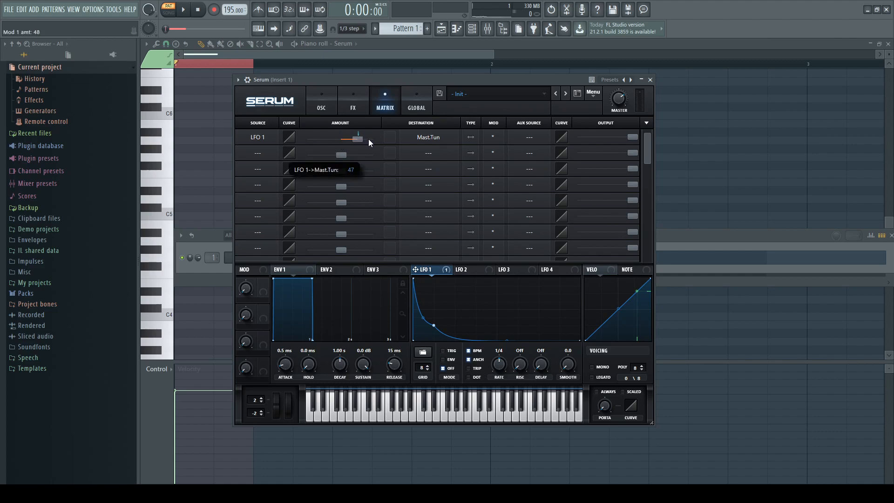
pyautogui.press('space')
pyautogui.scroll(-1, 359, 140)
pyautogui.moveTo(358, 141)
pyautogui.mouseDown()
pyautogui.moveTo(367, 138)
pyautogui.moveTo(359, 141)
pyautogui.mouseUp()
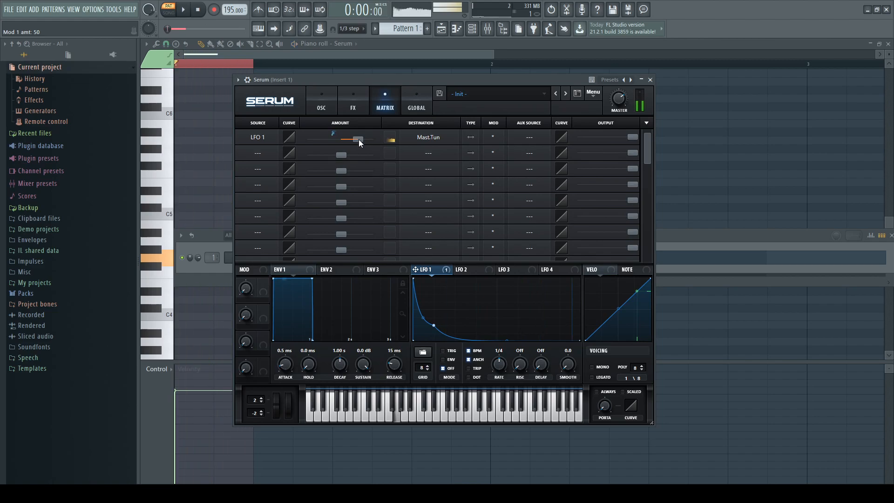
pyautogui.press('space')
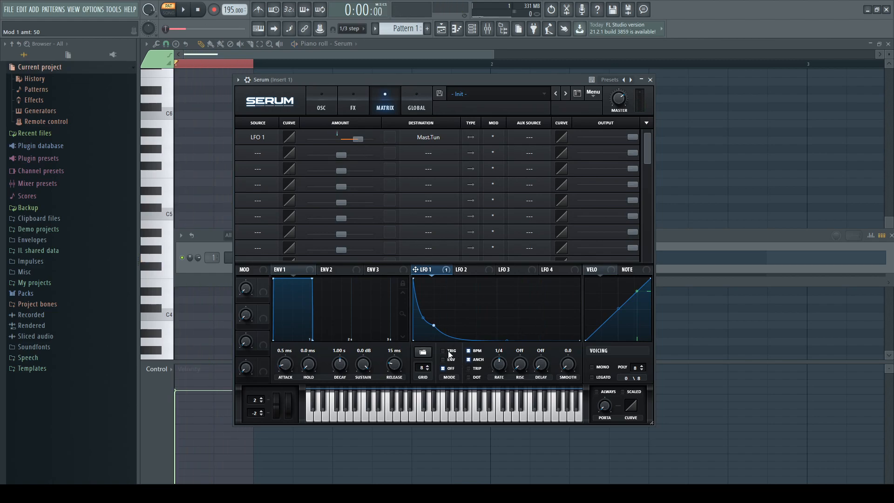
# Switch LFO 1 to Trig mode and audition the retriggered pitch modulation
pyautogui.press('space')
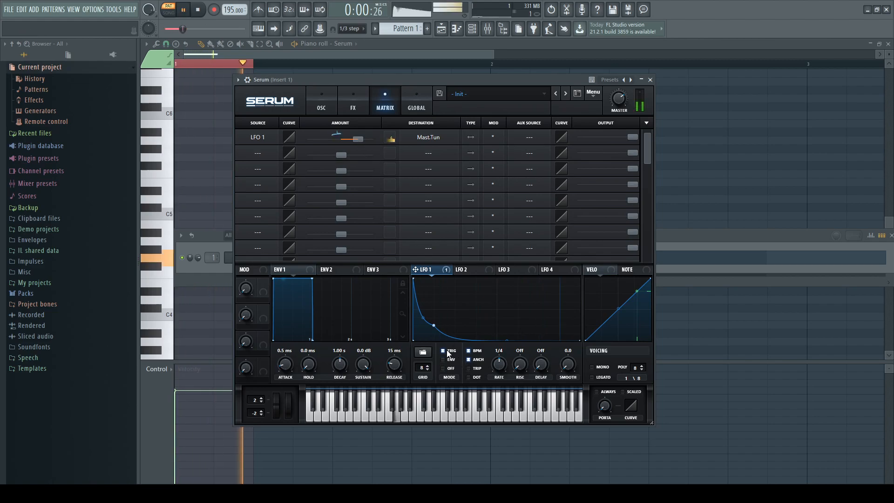
pyautogui.press('space')
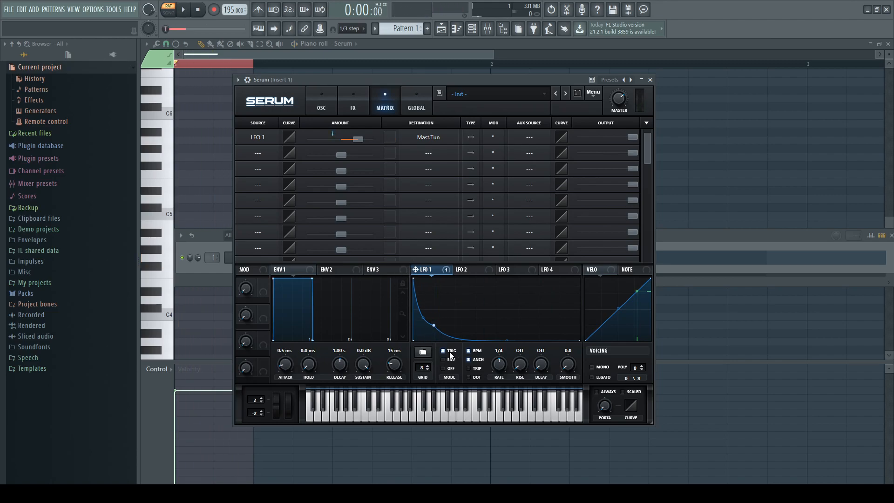
pyautogui.press('space')
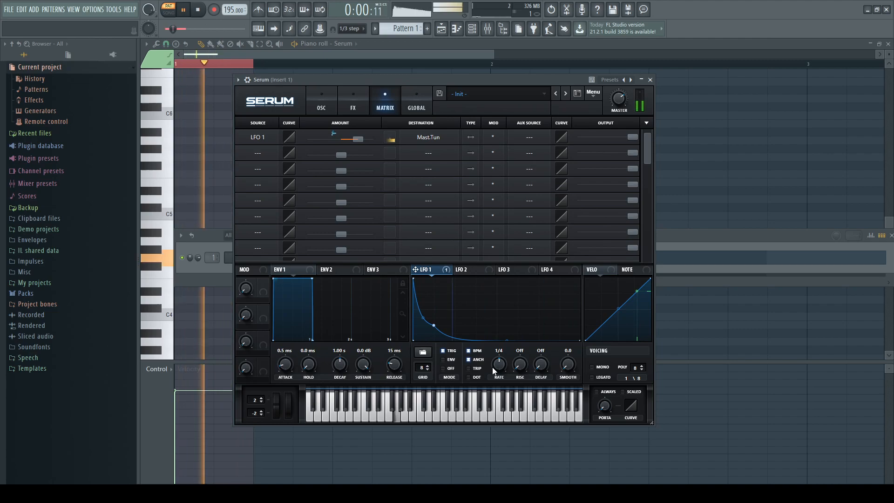
pyautogui.press('space')
# Try oscillator A at -3 octaves, and return its octave to 0 during playback
pyautogui.click(326, 103)
pyautogui.scroll(-2, 323, 149)
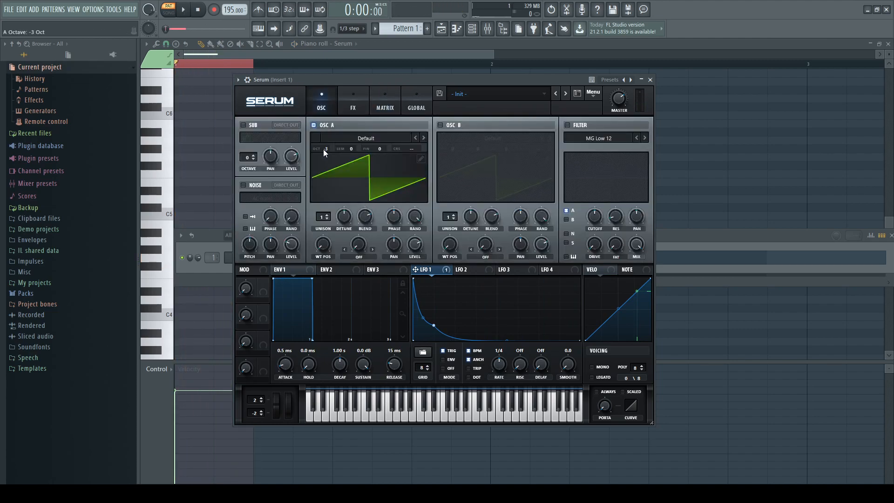
pyautogui.press('space')
pyautogui.scroll(3, 324, 152)
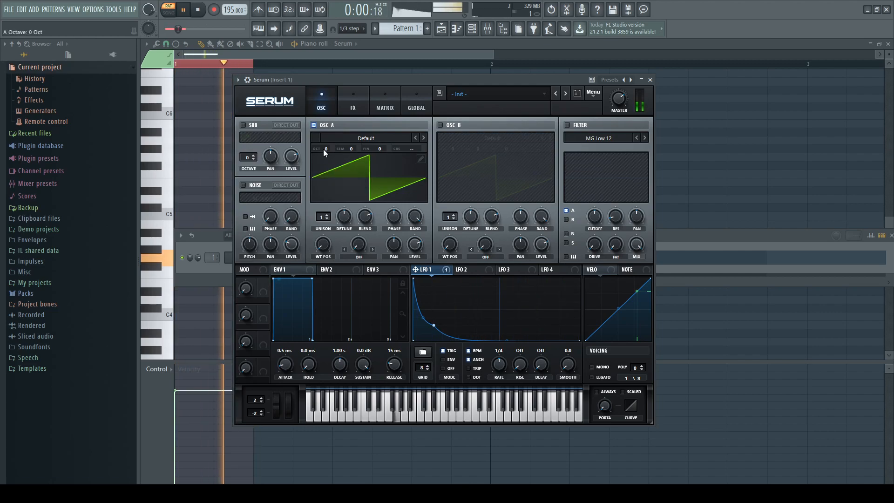
# Set the LFO 1 to Mast.Tun modulation amount to 45 and stop playback
pyautogui.click(385, 107)
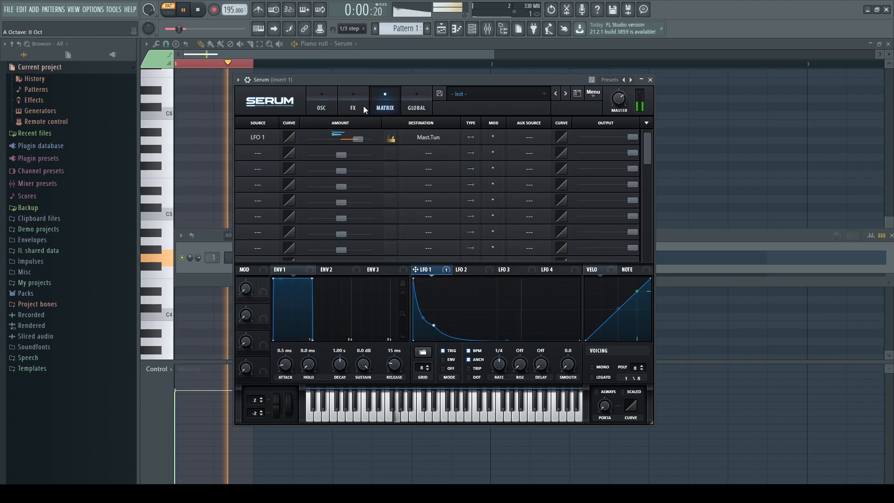
pyautogui.moveTo(359, 140)
pyautogui.mouseDown()
pyautogui.moveTo(345, 138)
pyautogui.moveTo(368, 139)
pyautogui.moveTo(352, 139)
pyautogui.mouseUp()
pyautogui.press('space')
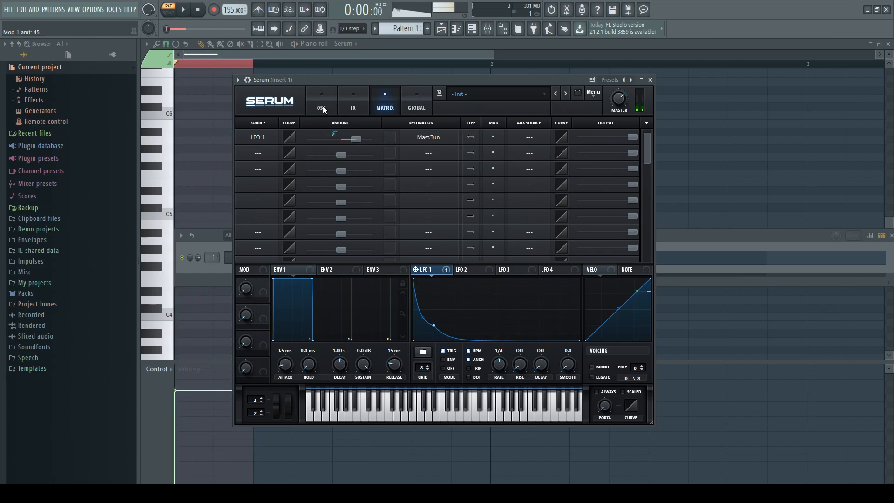
# Enable the MG Low 12 filter for oscillator A, set its cutoff to 1047 Hz and audition the sound
pyautogui.click(321, 107)
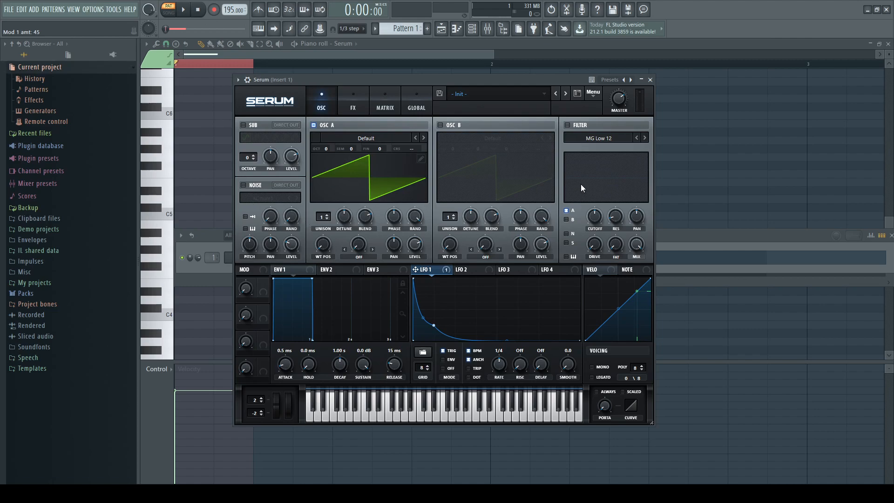
pyautogui.click(569, 125)
pyautogui.moveTo(596, 213)
pyautogui.mouseDown()
pyautogui.moveTo(600, 204)
pyautogui.moveTo(598, 234)
pyautogui.moveTo(597, 221)
pyautogui.mouseUp()
pyautogui.press('space')
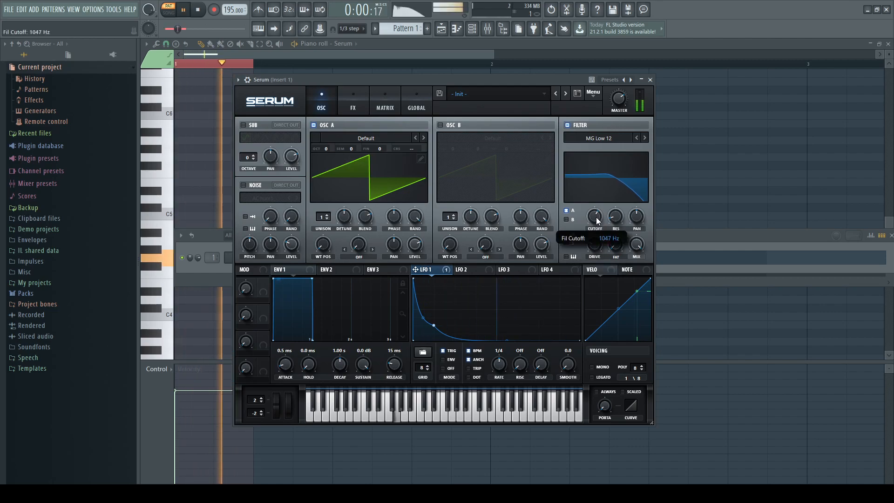
pyautogui.press('space')
# Reshape LFO 2 with a steep curved decay over the first half and a flat maximum level over the second half
pyautogui.click(467, 269)
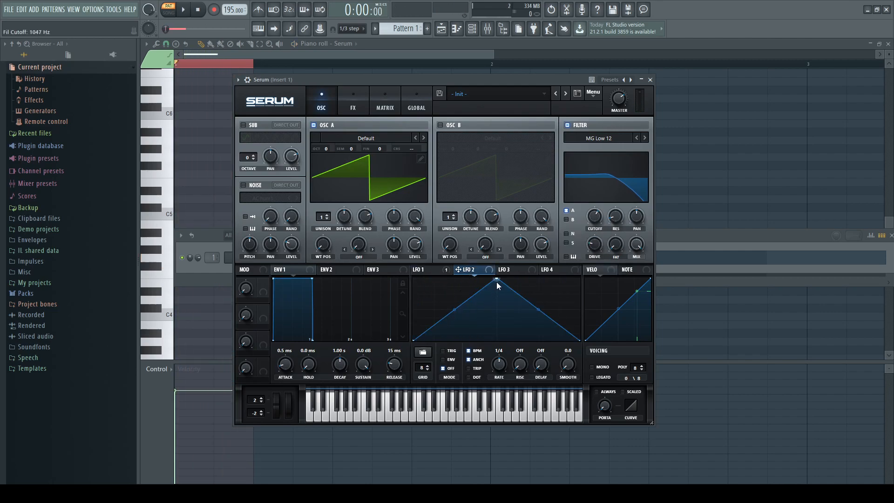
pyautogui.moveTo(496, 282); pyautogui.dragTo(392, 255)
pyautogui.doubleClick(494, 331)
pyautogui.moveTo(492, 329); pyautogui.dragTo(496, 342)
pyautogui.moveTo(454, 308); pyautogui.dragTo(454, 337)
pyautogui.doubleClick(518, 300)
pyautogui.moveTo(519, 300); pyautogui.dragTo(494, 261)
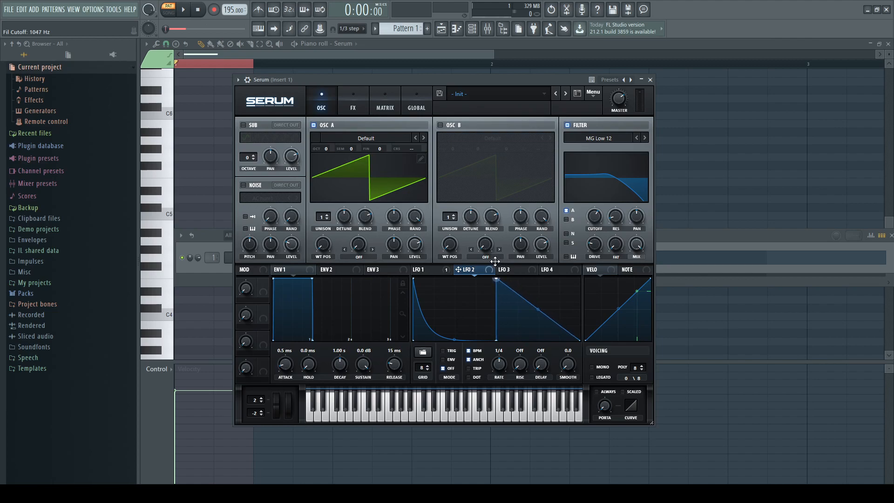
pyautogui.moveTo(580, 339); pyautogui.dragTo(586, 274)
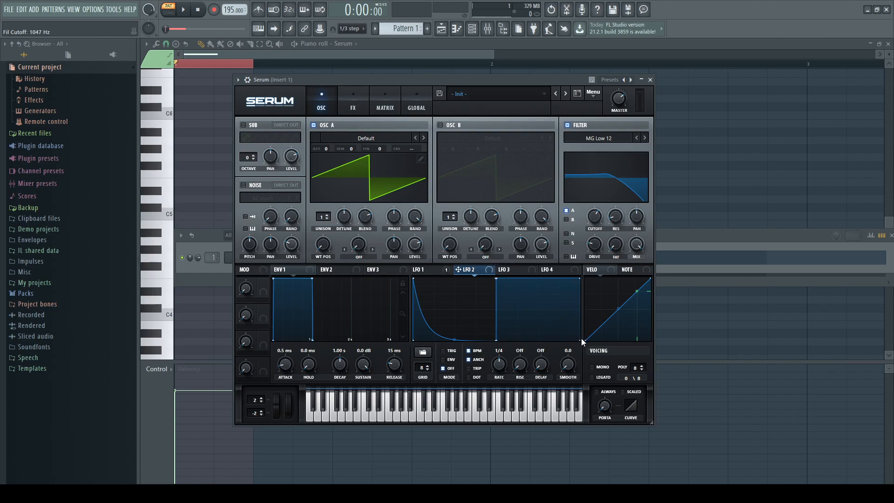
# Assign LFO 2 to the filter cutoff, with the base cutoff at 173 Hz, and start playback
pyautogui.moveTo(580, 277)
pyautogui.mouseDown()
pyautogui.moveTo(579, 339)
pyautogui.moveTo(587, 265)
pyautogui.mouseUp()
pyautogui.moveTo(464, 269); pyautogui.dragTo(593, 219)
pyautogui.press('space')
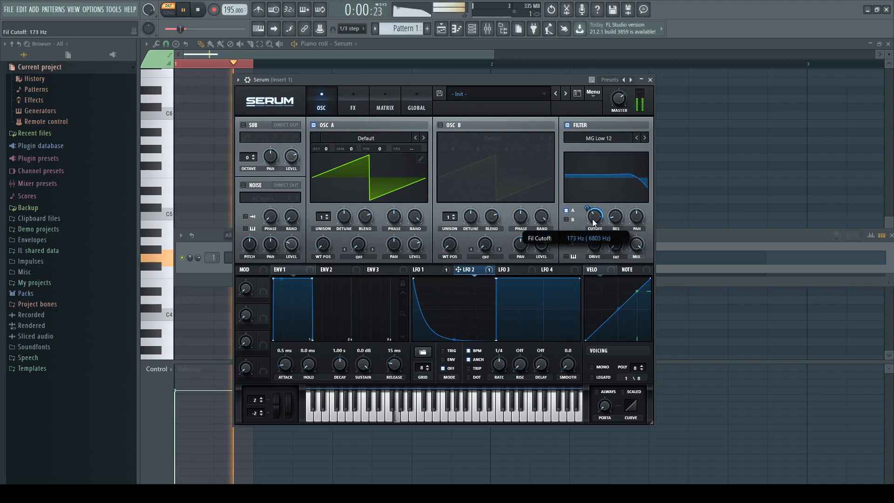
# Audition the two filter types that follow MG Low 12 and return to MG Low 12
pyautogui.click(645, 137)
pyautogui.click(645, 137)
pyautogui.click(636, 137)
pyautogui.click(636, 138)
# Set the LFO 2 to cutoff modulation amount to 54, steepen the LFO's initial decay and stop playback
pyautogui.moveTo(595, 221); pyautogui.dragTo(594, 225)
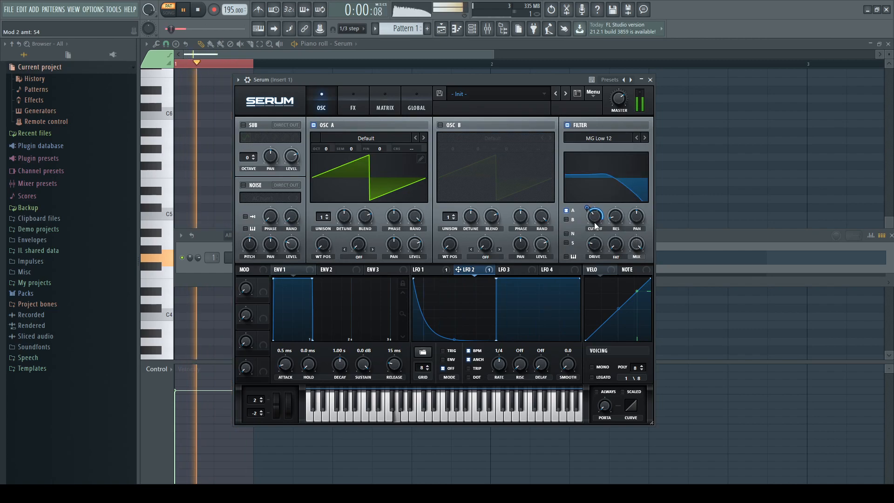
pyautogui.moveTo(454, 340); pyautogui.dragTo(455, 346)
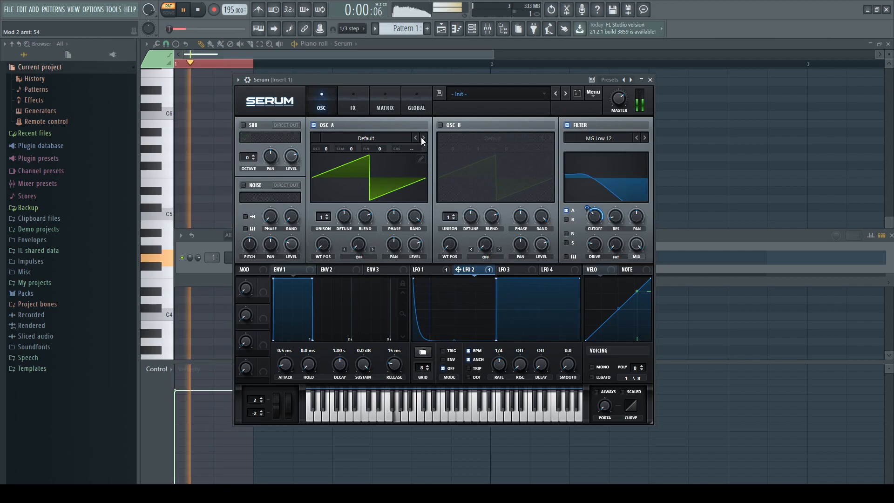
pyautogui.press('space')
# Enable the distortion effect with its drive at 19% and its mode set to X-Shaper (Asym)
pyautogui.click(387, 108)
pyautogui.click(353, 109)
pyautogui.click(385, 108)
pyautogui.click(355, 106)
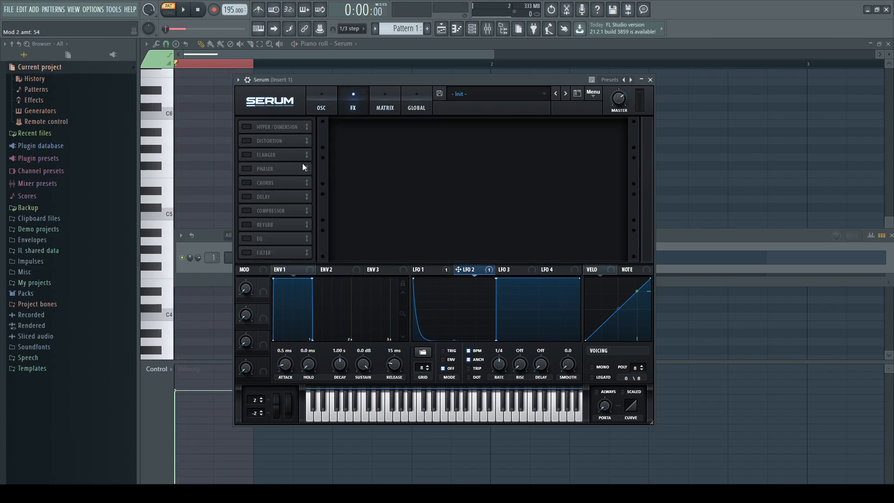
pyautogui.click(247, 140)
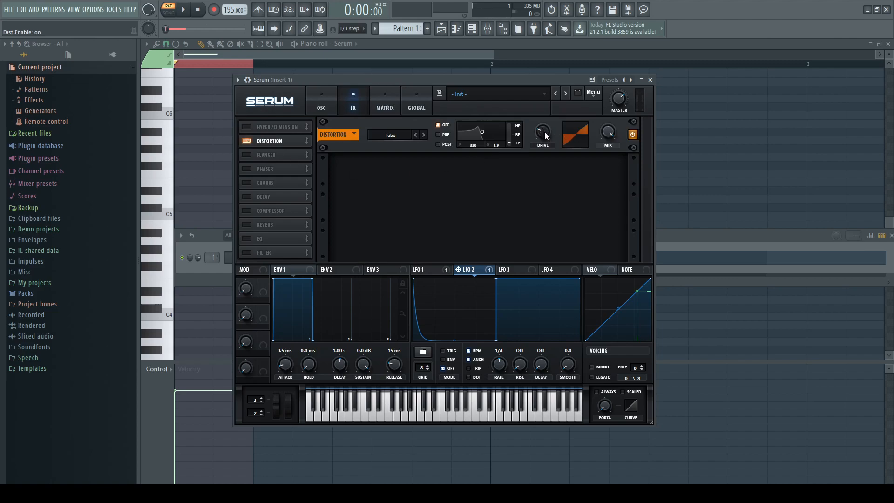
pyautogui.moveTo(550, 108); pyautogui.dragTo(536, 142)
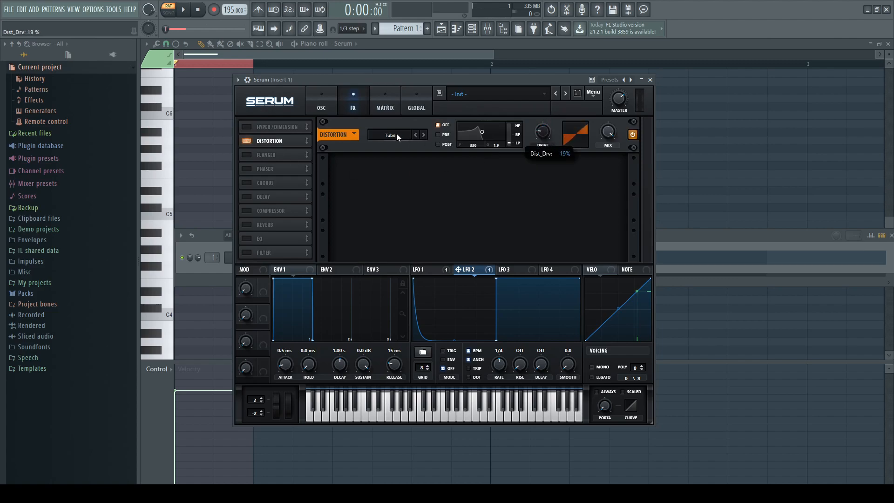
pyautogui.click(402, 262)
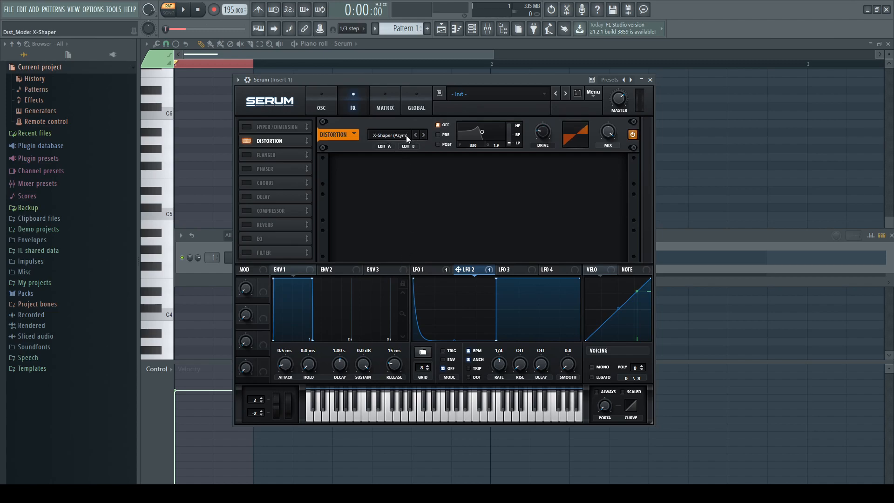
# Bend the distortion's shaper A curve into a steep early rise that flattens at the maximum, and close its editor
pyautogui.click(383, 147)
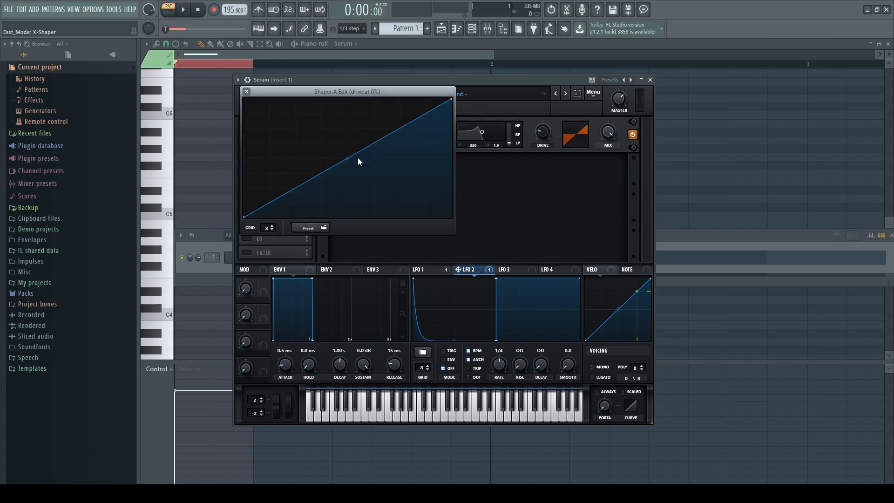
pyautogui.moveTo(348, 156); pyautogui.dragTo(350, 104)
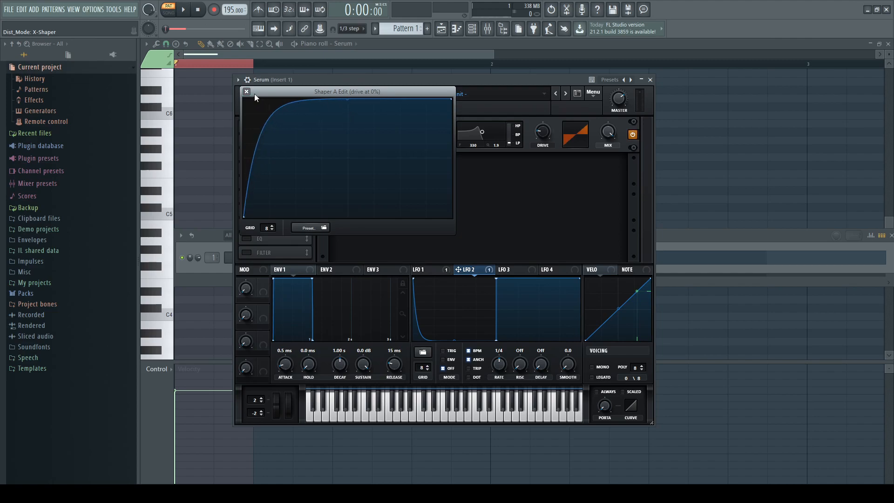
pyautogui.click(246, 91)
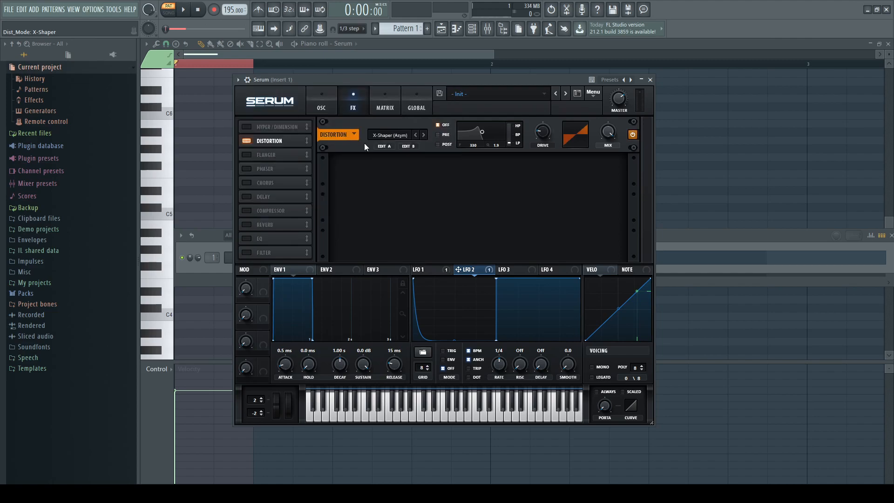
# Add a maximum-level point about one third along shaper B's curve and play the sound with distortion drive at 64%
pyautogui.click(408, 147)
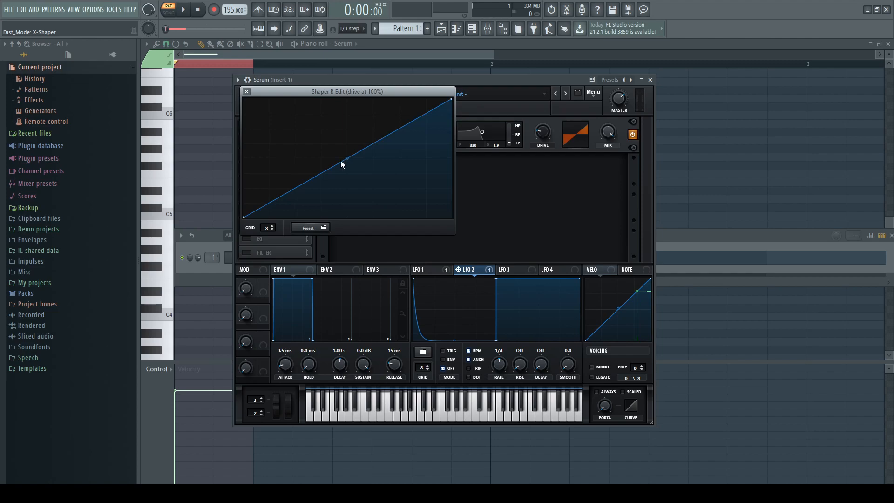
pyautogui.doubleClick(304, 122)
pyautogui.moveTo(305, 122); pyautogui.dragTo(312, 96)
pyautogui.press('space')
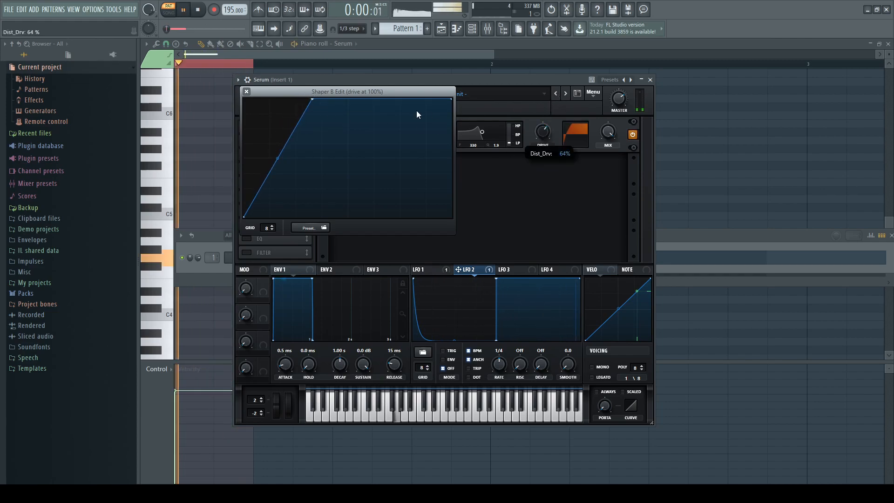
# Transpose the looped G4 note up one octave to G5 and bring the shaper B editor back into view
pyautogui.click(697, 154)
pyautogui.hotkey('ctrl', 'Up')
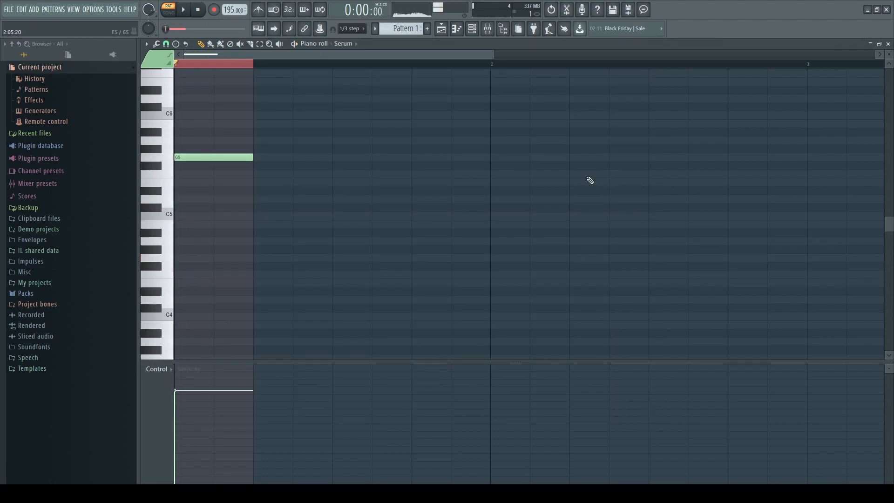
pyautogui.scroll(3, 590, 180)
pyautogui.rightClick(352, 45)
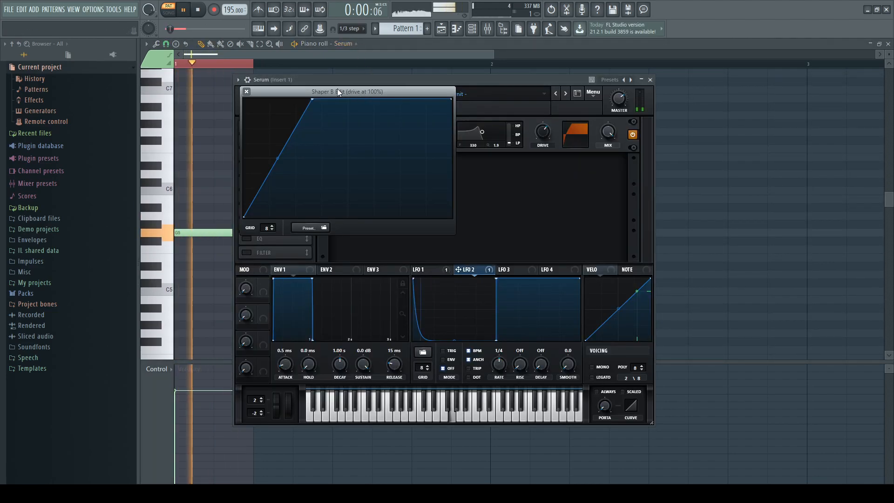
# Extend shaper B with a plateau, a vertical drop to zero at the midpoint and a curved rise at the end
pyautogui.doubleClick(345, 112)
pyautogui.moveTo(344, 112); pyautogui.dragTo(346, 99)
pyautogui.moveTo(380, 143); pyautogui.dragTo(378, 208)
pyautogui.doubleClick(375, 143)
pyautogui.moveTo(379, 223); pyautogui.dragTo(340, 234)
pyautogui.moveTo(343, 101); pyautogui.dragTo(334, 93)
pyautogui.moveTo(396, 159); pyautogui.dragTo(413, 200)
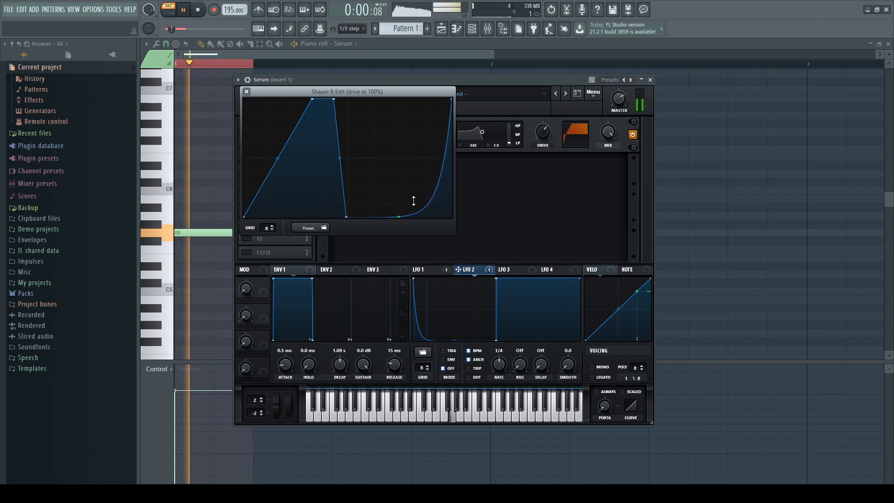
pyautogui.moveTo(342, 98); pyautogui.dragTo(344, 98)
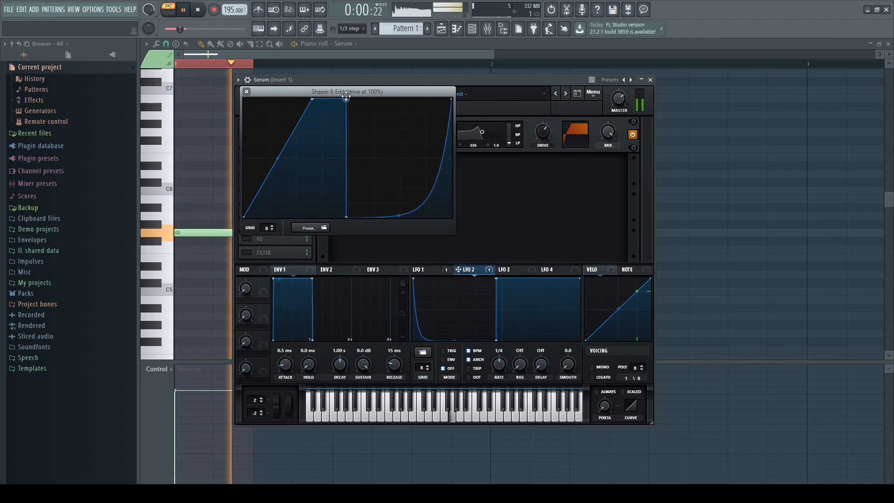
# Reshape the first half of shaper B into a rounded hump that falls to zero just past the midpoint
pyautogui.moveTo(345, 216); pyautogui.dragTo(355, 217)
pyautogui.moveTo(350, 153); pyautogui.dragTo(345, 128)
pyautogui.doubleClick(344, 100)
pyautogui.moveTo(275, 159); pyautogui.dragTo(278, 140)
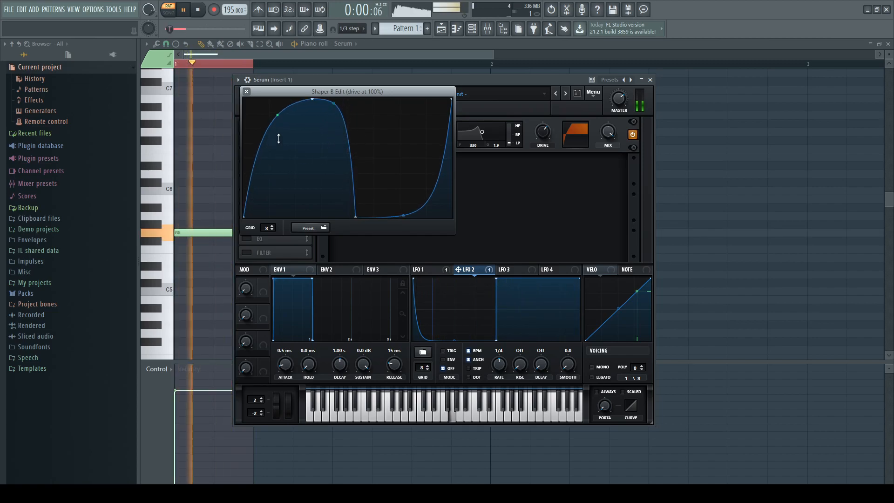
pyautogui.moveTo(356, 217); pyautogui.dragTo(353, 218)
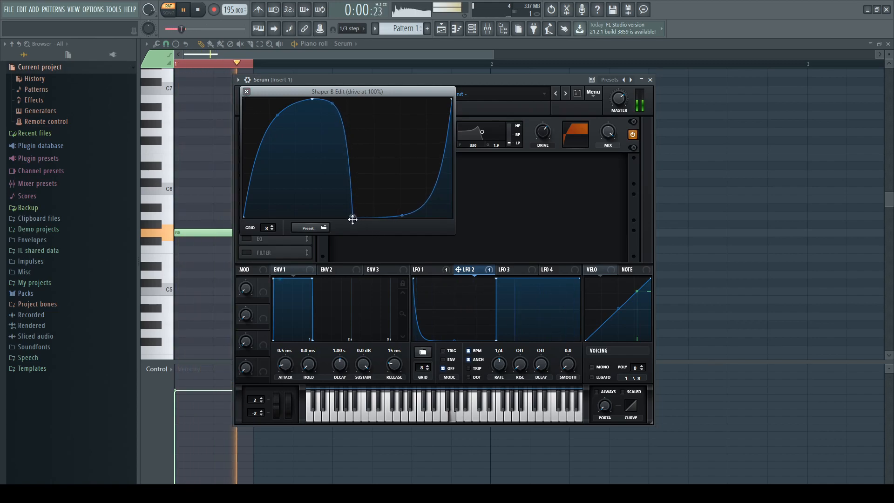
# Add a sharp peak and a zero-level valley to shaper B's final third, then set the distortion drive to 72%
pyautogui.doubleClick(392, 119)
pyautogui.moveTo(393, 118); pyautogui.dragTo(432, 216)
pyautogui.doubleClick(422, 100)
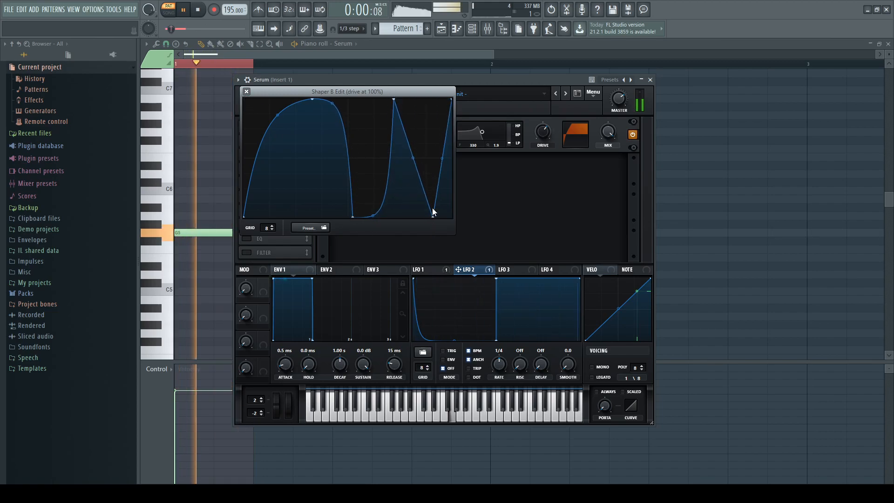
pyautogui.click(246, 93)
pyautogui.moveTo(549, 119); pyautogui.dragTo(529, 130)
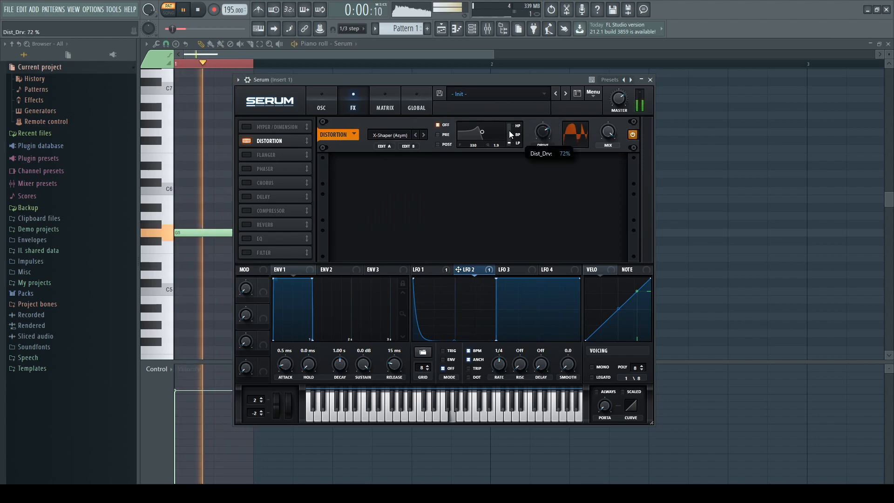
# Enable the compressor in multiband mode and raise its high band to 130%
pyautogui.click(247, 210)
pyautogui.press('space')
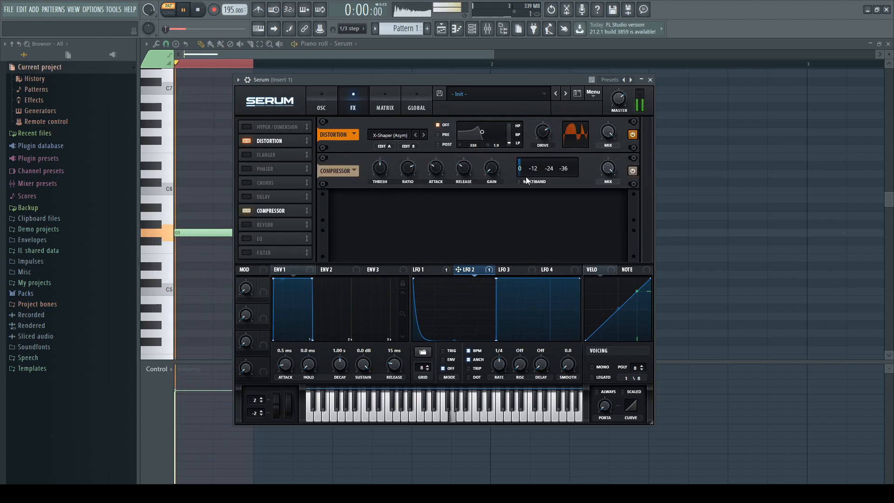
pyautogui.moveTo(492, 169); pyautogui.dragTo(566, 168)
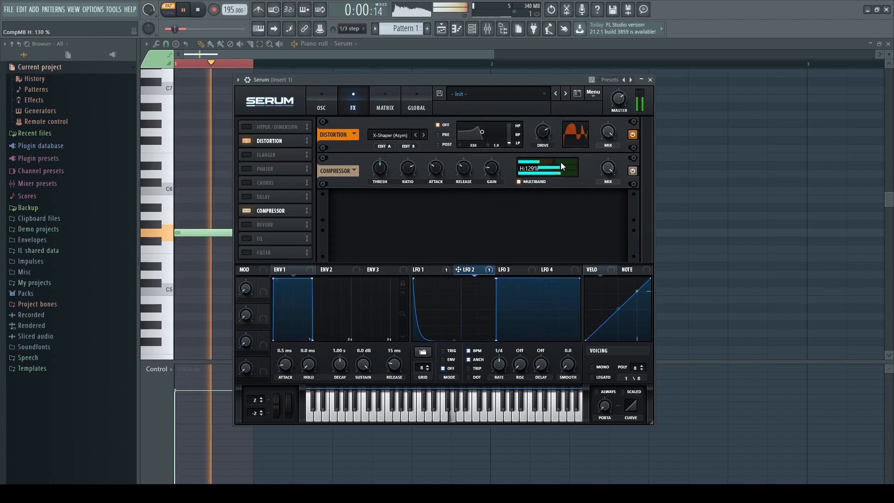
# Load the Acid wavetable in oscillator A and set the filter's drive to 30% and resonance to 32%
pyautogui.click(321, 102)
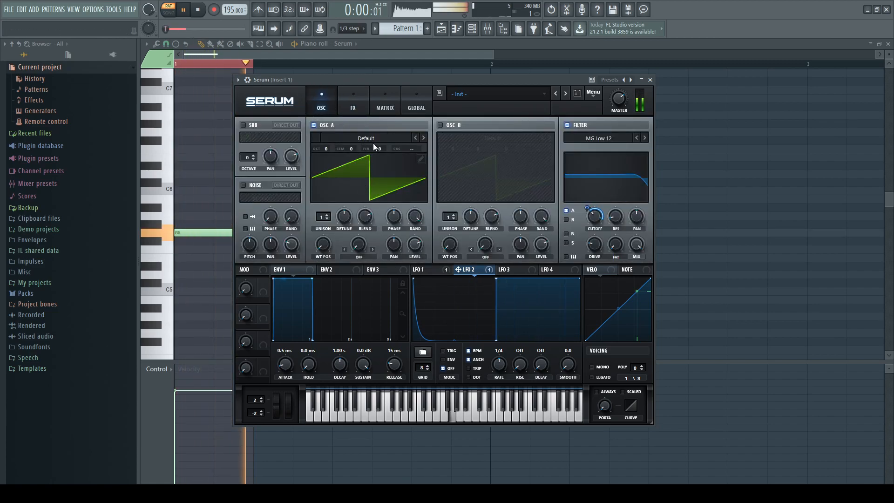
pyautogui.click(423, 138)
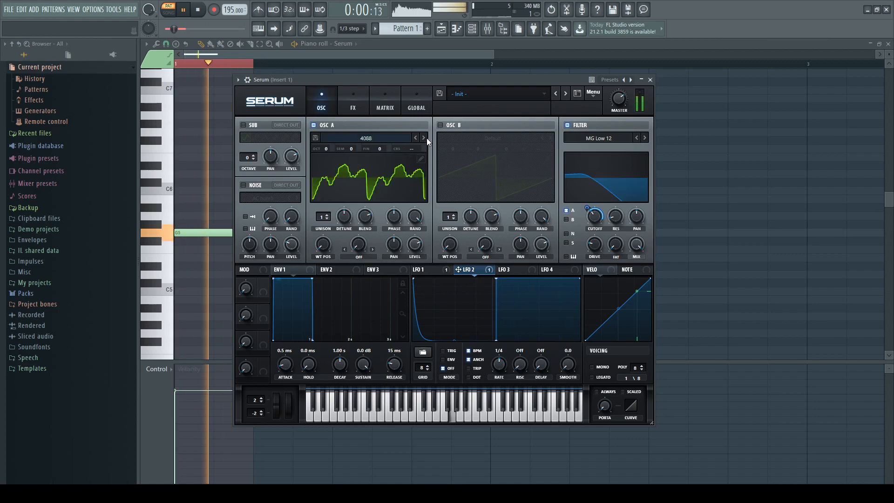
pyautogui.click(424, 138)
pyautogui.press('space')
pyautogui.moveTo(418, 220); pyautogui.dragTo(418, 261)
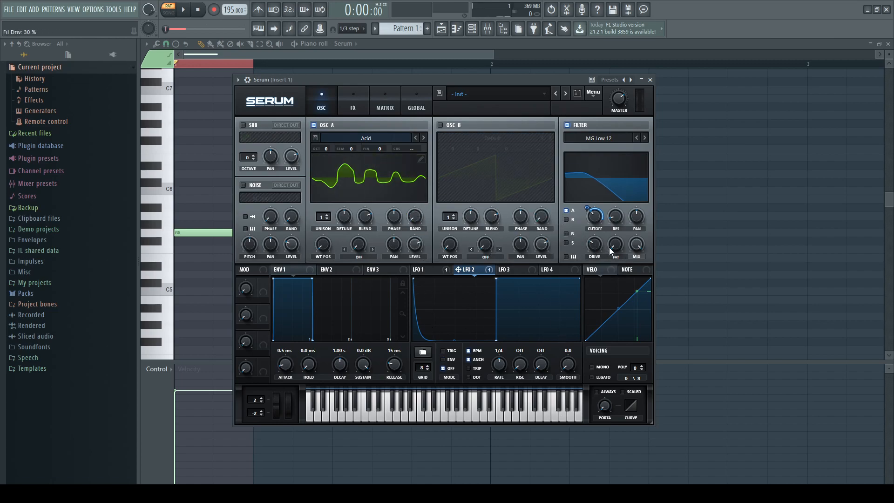
pyautogui.press('space')
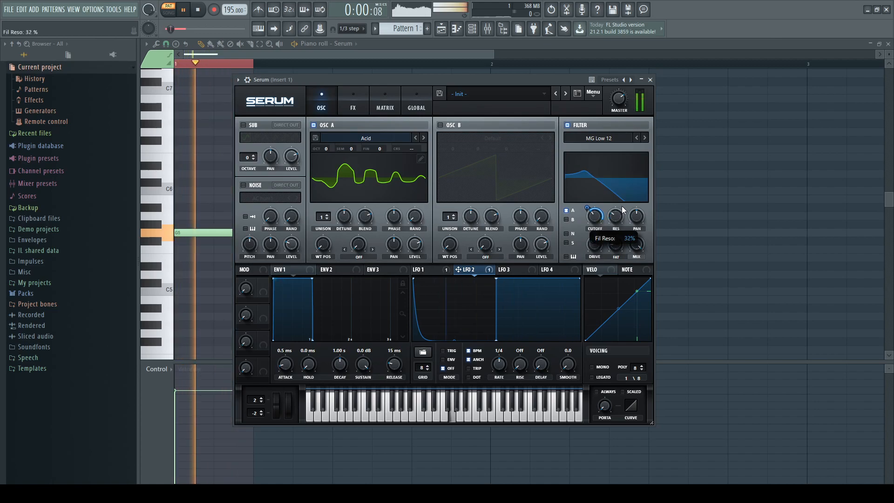
# Switch oscillator A to the Basic Mg wavetable, with wavetable position 40 and octave -1
pyautogui.click(421, 136)
pyautogui.click(426, 141)
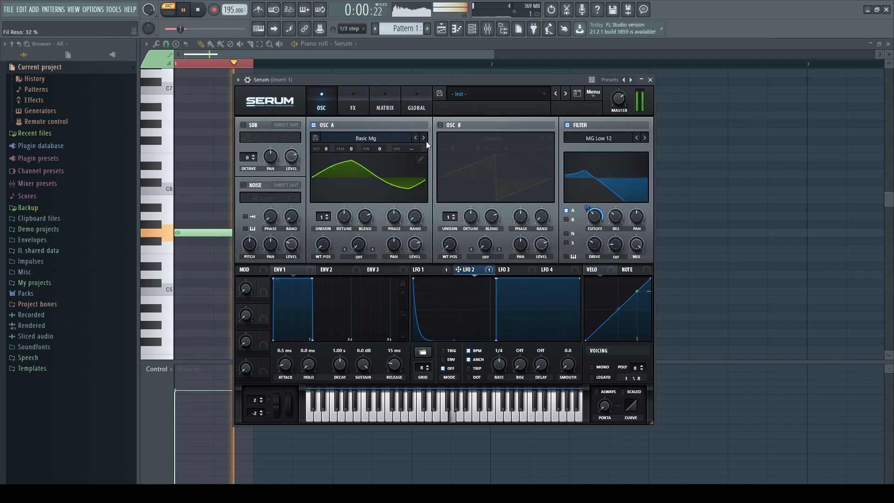
pyautogui.moveTo(314, 246); pyautogui.dragTo(328, 225)
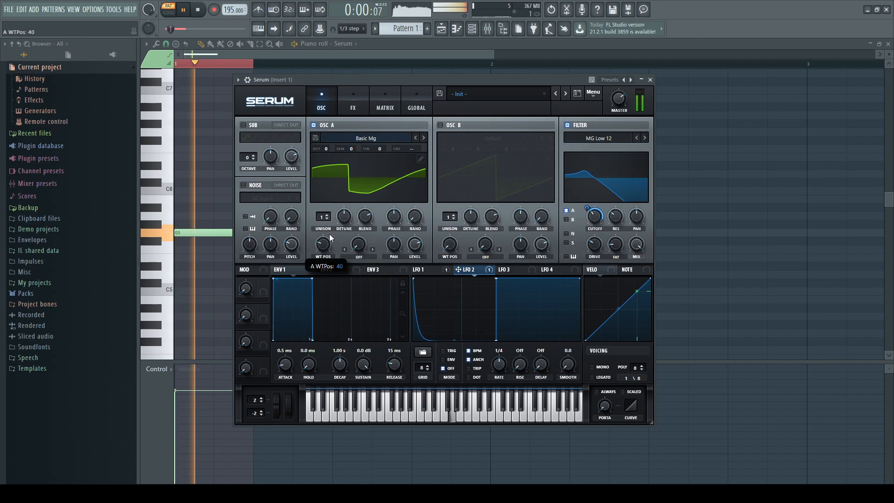
pyautogui.scroll(-1, 319, 149)
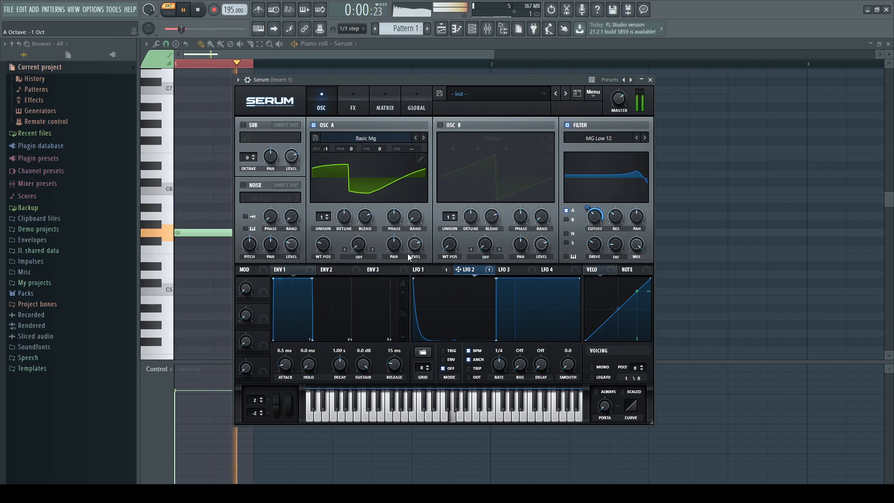
# Assign LFO 2 to oscillator A's level, set the modulation amount to 91 and audition the result
pyautogui.press('space')
pyautogui.moveTo(424, 282); pyautogui.dragTo(415, 242)
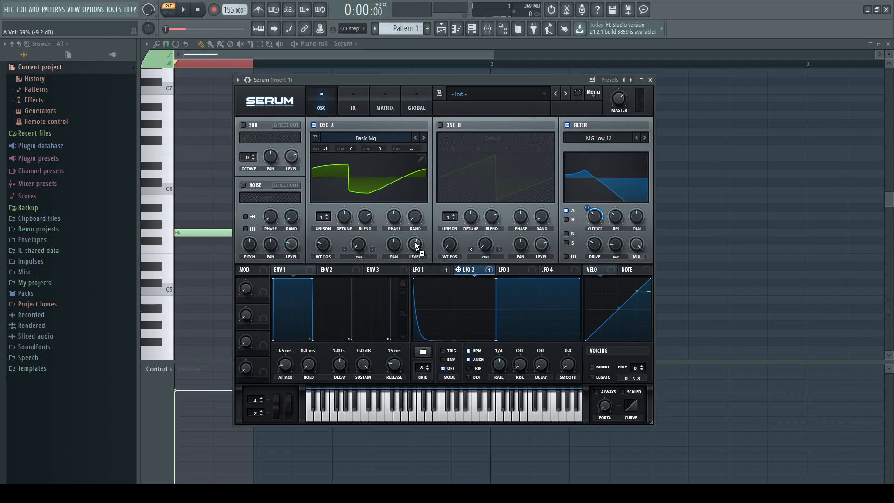
pyautogui.moveTo(409, 236)
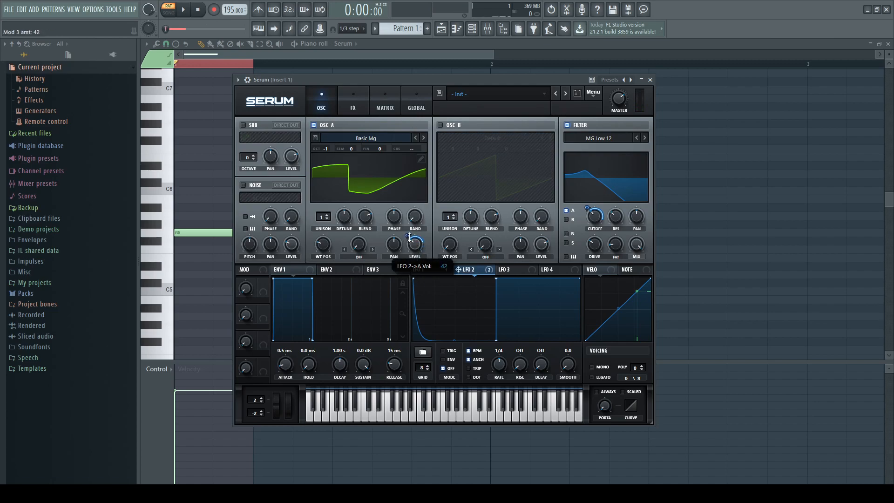
pyautogui.moveTo(412, 226); pyautogui.dragTo(410, 241)
pyautogui.press('space')
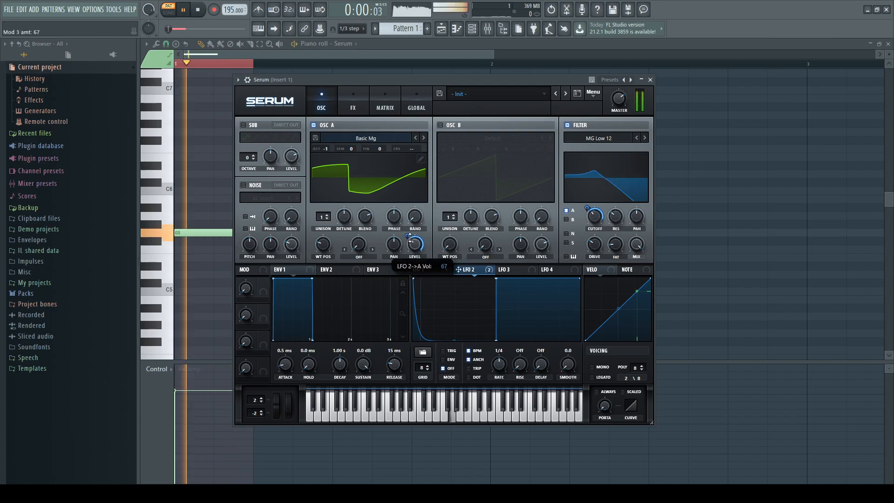
pyautogui.moveTo(415, 244)
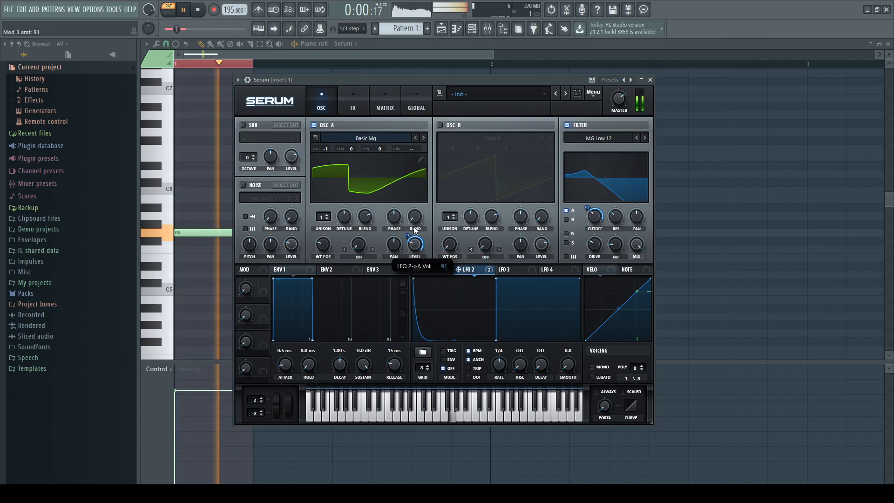
# Browse oscillator A's wavetables to Basic_McB with its level at 30%, and set the filter resonance to 30%
pyautogui.click(423, 140)
pyautogui.click(424, 140)
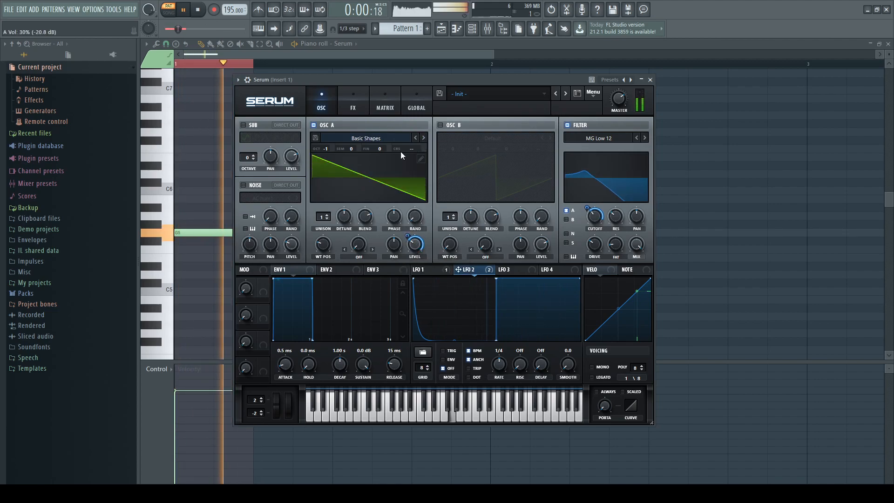
pyautogui.moveTo(324, 148); pyautogui.dragTo(325, 154)
pyautogui.click(424, 139)
pyautogui.moveTo(324, 244)
pyautogui.mouseDown()
pyautogui.moveTo(332, 272)
pyautogui.moveTo(328, 241)
pyautogui.moveTo(328, 252)
pyautogui.mouseUp()
pyautogui.click(421, 138)
pyautogui.moveTo(596, 219); pyautogui.dragTo(615, 222)
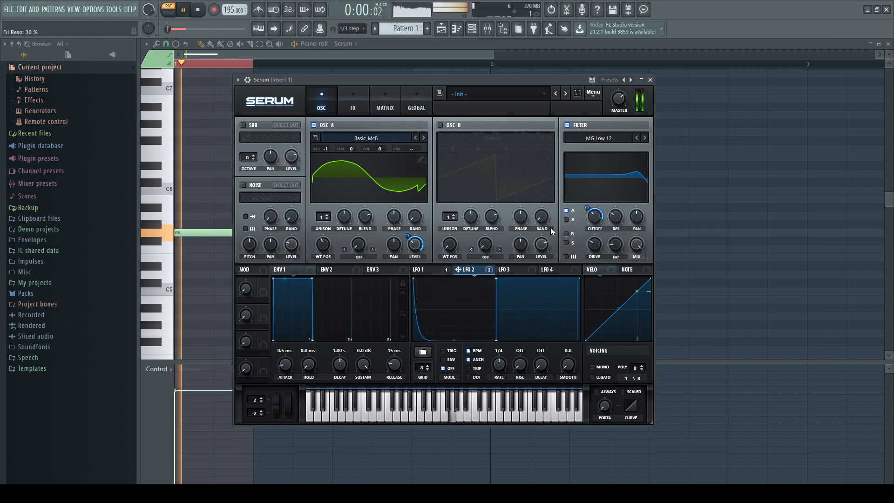
# Audition oscillator A's wavetables from Basic_Wrd through BS2 - Acid and BS2 - Subby Saw to BSOD_Square, ending at wavetable position 195
pyautogui.click(424, 138)
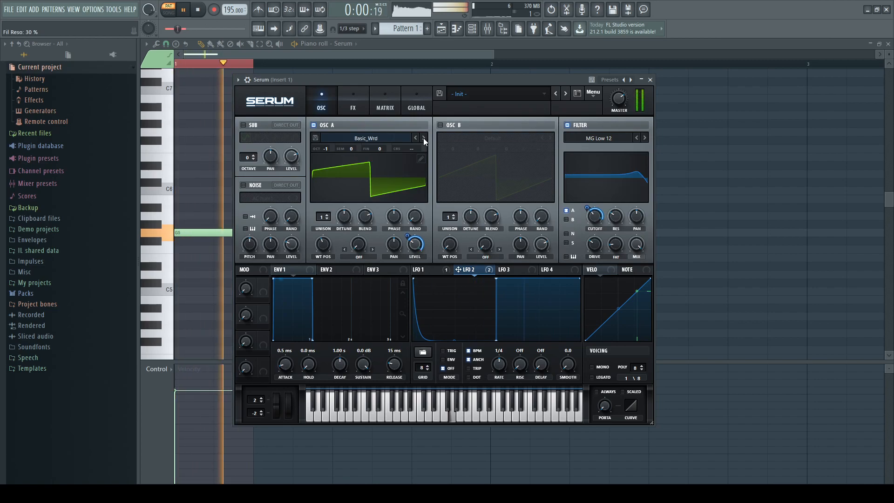
pyautogui.moveTo(323, 251); pyautogui.dragTo(348, 275)
pyautogui.click(423, 138)
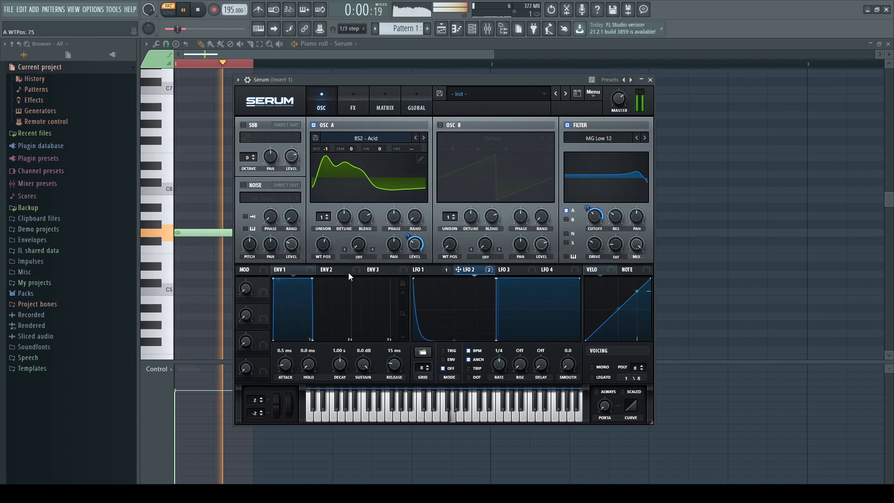
pyautogui.click(423, 138)
pyautogui.moveTo(325, 245)
pyautogui.moveTo(325, 245); pyautogui.dragTo(343, 318)
pyautogui.click(422, 138)
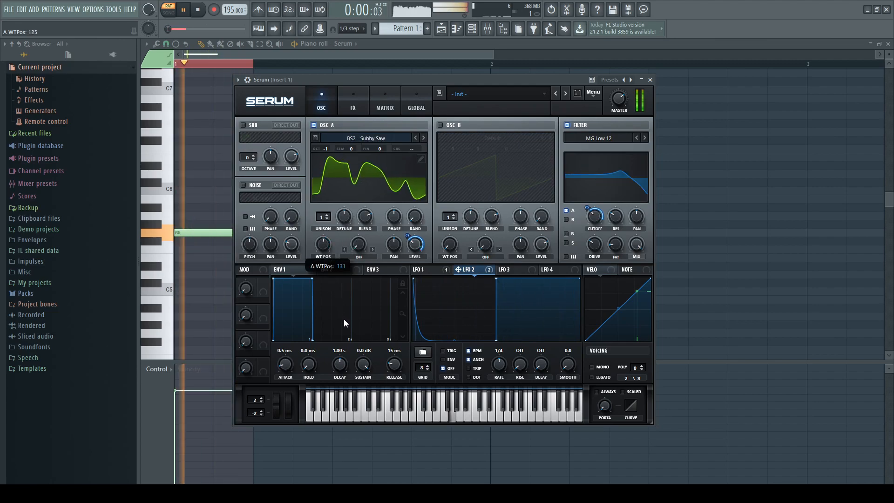
pyautogui.click(423, 139)
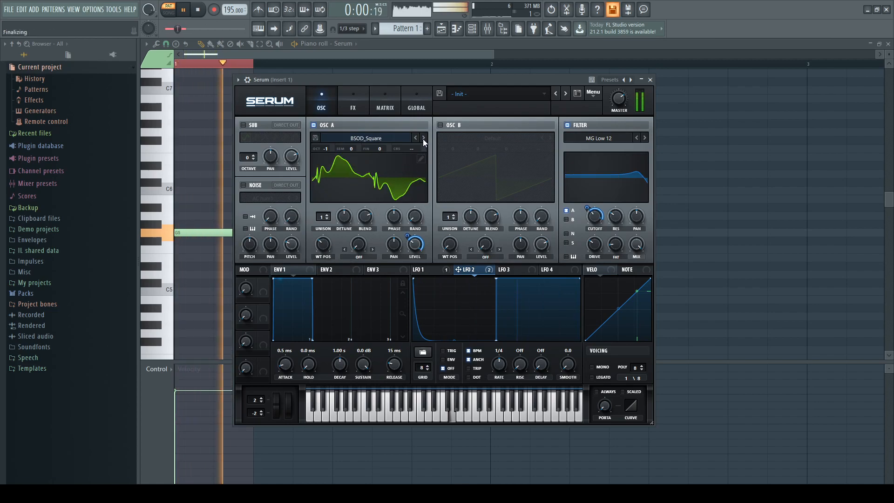
pyautogui.moveTo(333, 251); pyautogui.dragTo(346, 220)
# Reshape LFO 1's early decay by raising the point near the start and adjusting the curve leading into it
pyautogui.click(427, 270)
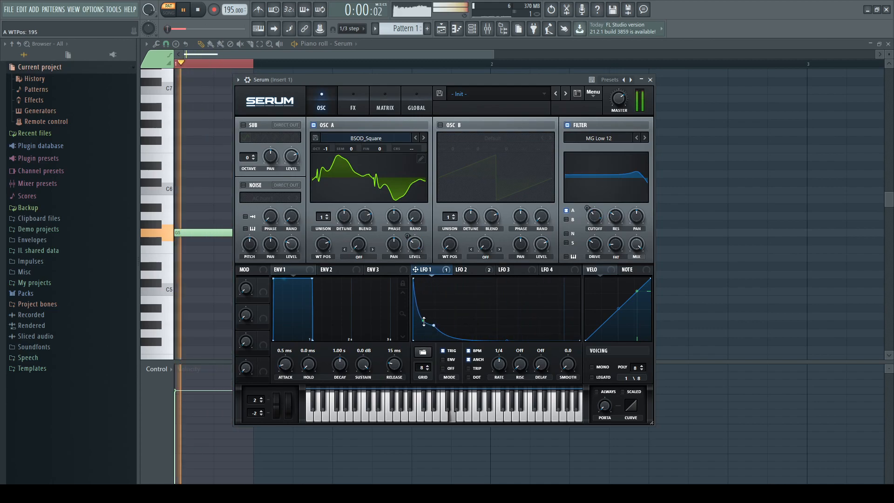
pyautogui.moveTo(427, 312); pyautogui.dragTo(426, 318)
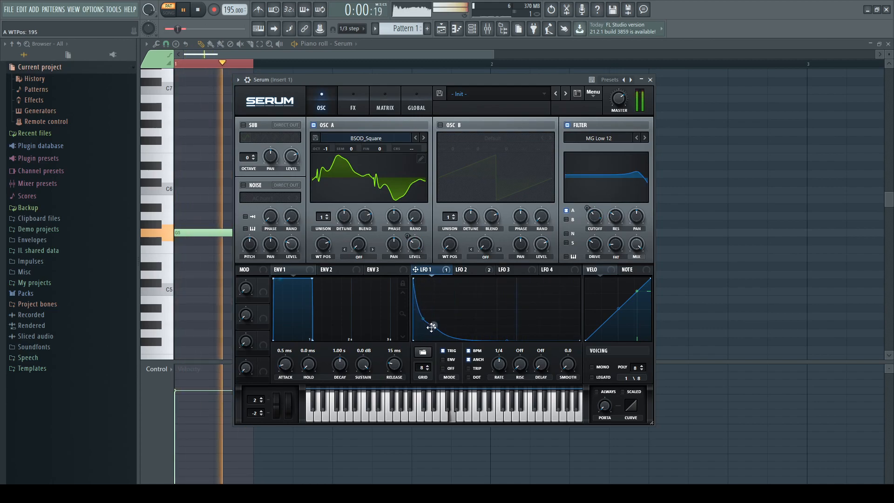
pyautogui.moveTo(422, 317); pyautogui.dragTo(426, 320)
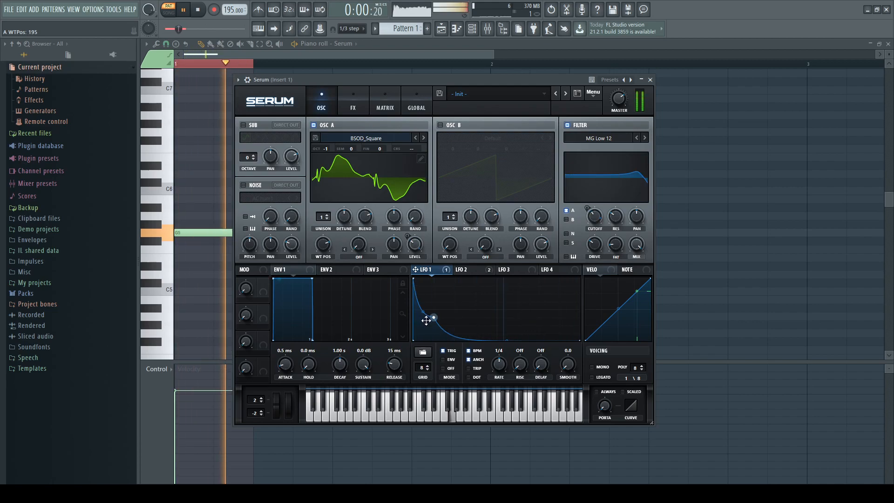
# Browse oscillator A's wavetables past MATRIXY C64 and load Jno with wavetable position 3
pyautogui.click(424, 136)
pyautogui.moveTo(328, 243); pyautogui.dragTo(354, 272)
pyautogui.click(424, 139)
pyautogui.click(424, 138)
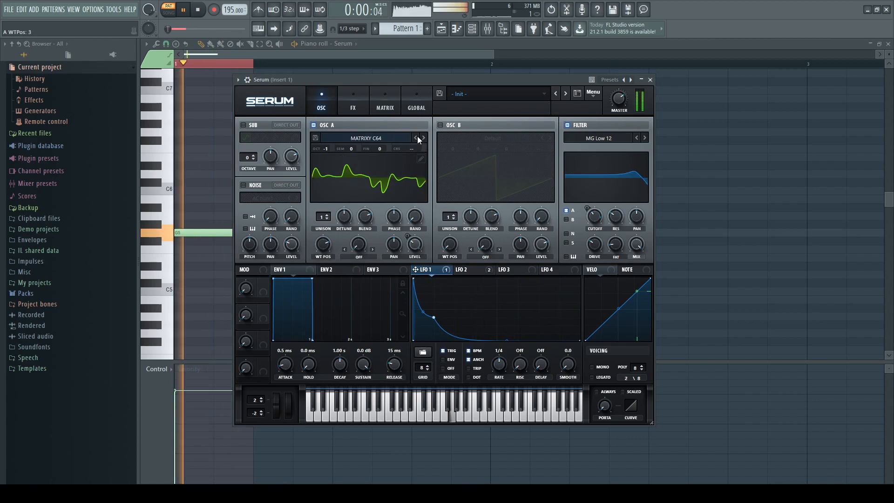
pyautogui.click(423, 138)
pyautogui.moveTo(324, 245); pyautogui.dragTo(337, 316)
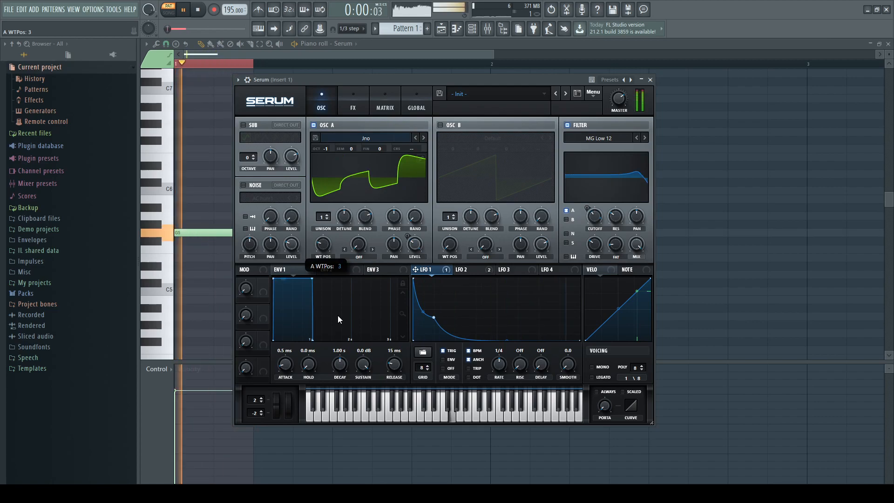
# Set the multiband compressor's low band to 152% in the effects rack and stop playback
pyautogui.click(385, 105)
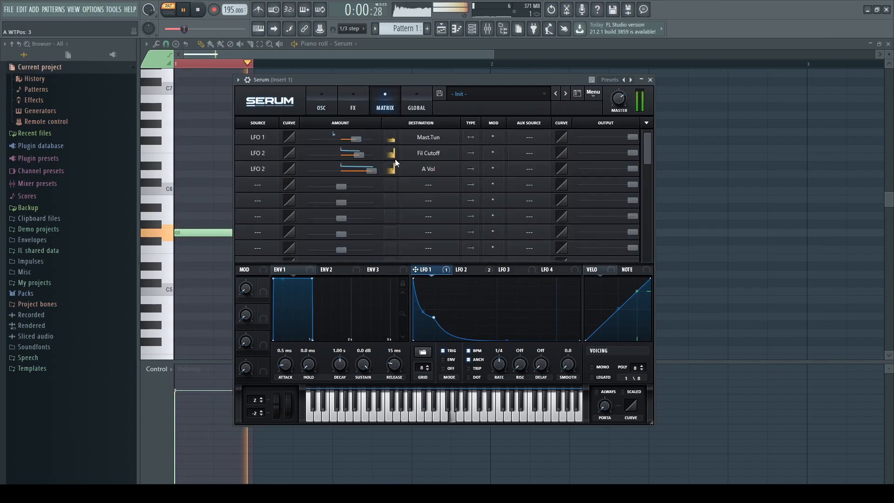
pyautogui.click(357, 104)
pyautogui.moveTo(550, 129); pyautogui.dragTo(561, 175)
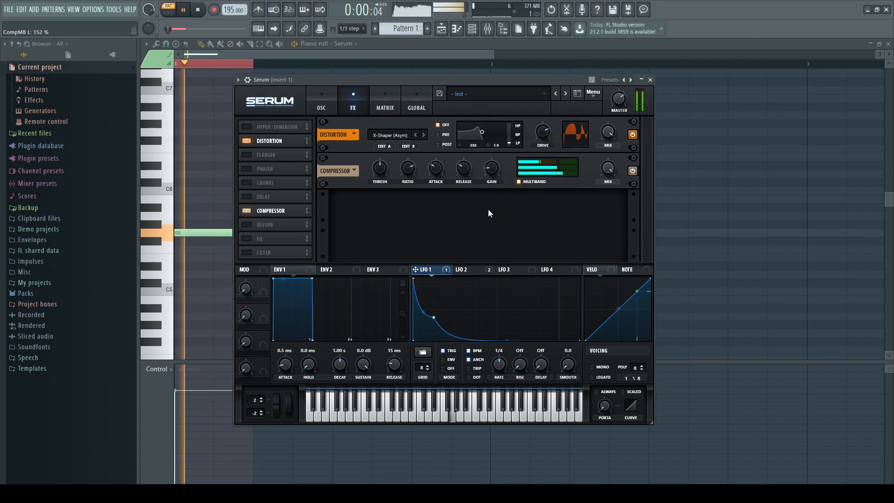
pyautogui.press('space')
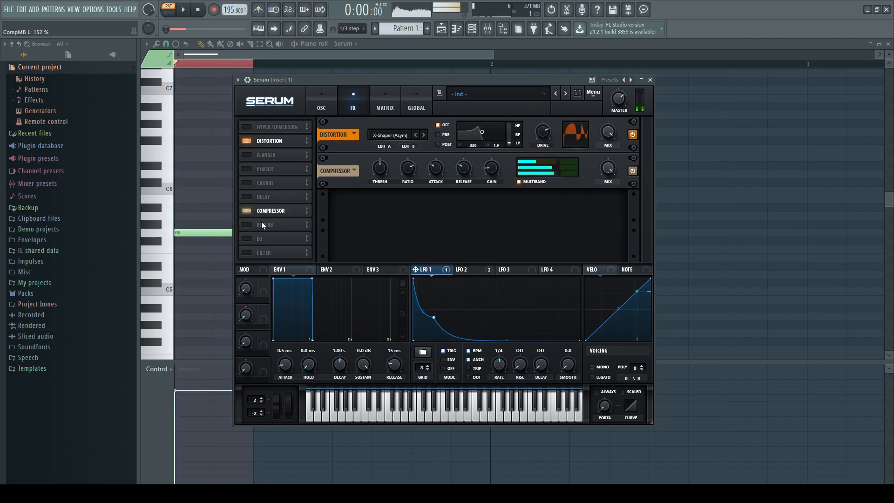
# Enable the delay after the compressor, turn off its BPM sync and link, and set separate short left and right times
pyautogui.click(250, 197)
pyautogui.moveTo(265, 198); pyautogui.dragTo(270, 219)
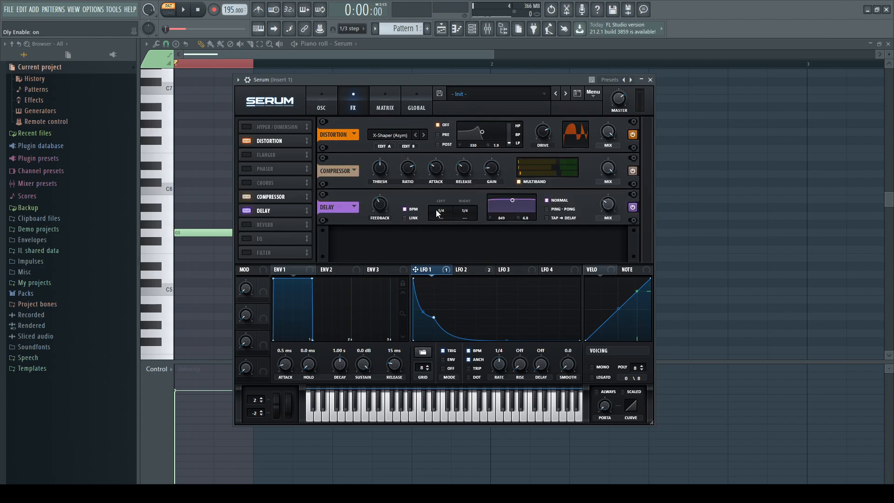
pyautogui.scroll(-5, 446, 209)
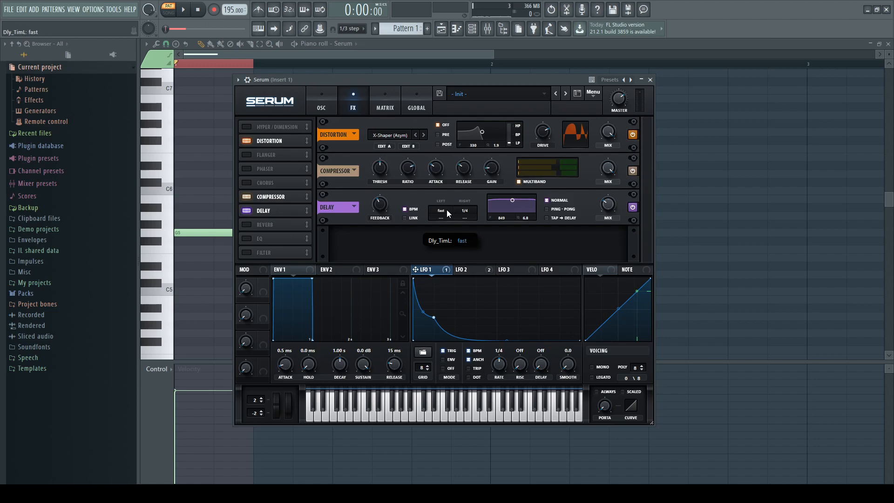
pyautogui.scroll(-6, 465, 213)
pyautogui.click(406, 218)
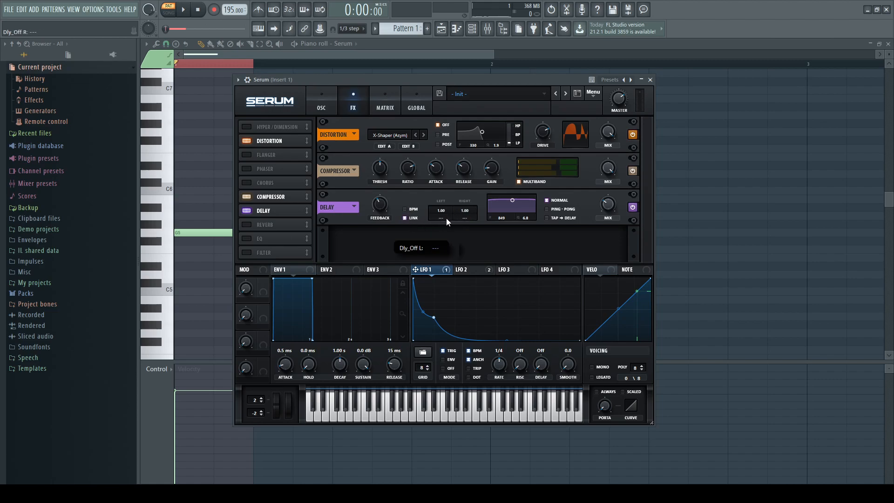
pyautogui.scroll(1, 442, 211)
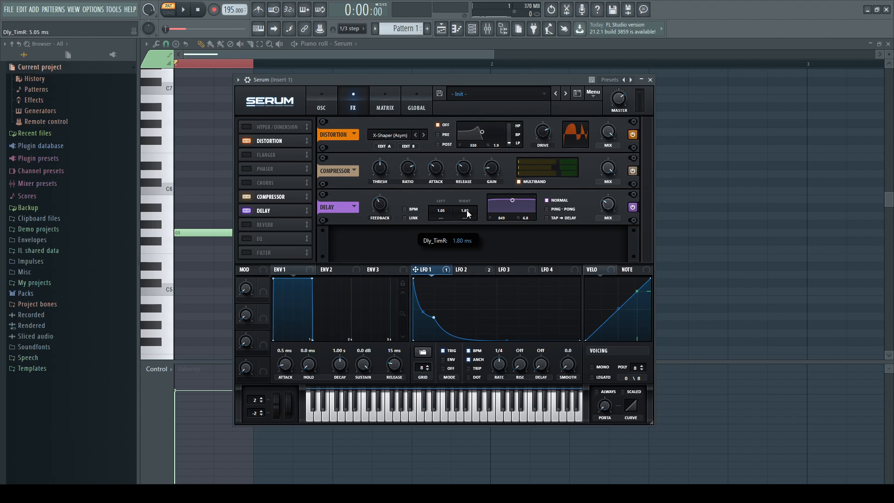
# Set the delay's feedback to 29% and compare the looped sound with the delay bypassed and active
pyautogui.press('space')
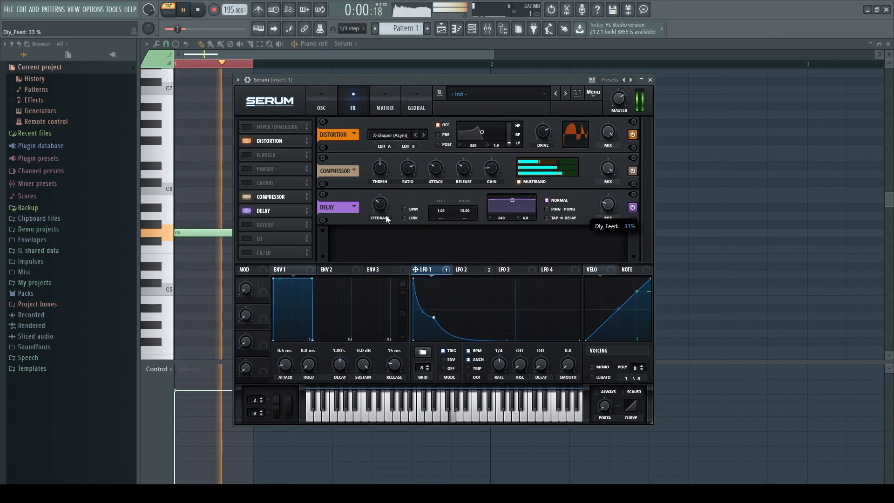
pyautogui.click(633, 207)
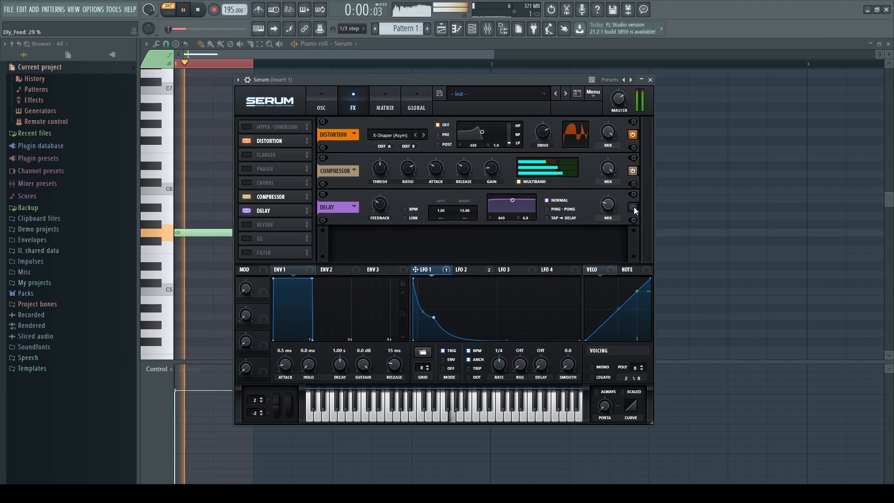
pyautogui.press('space')
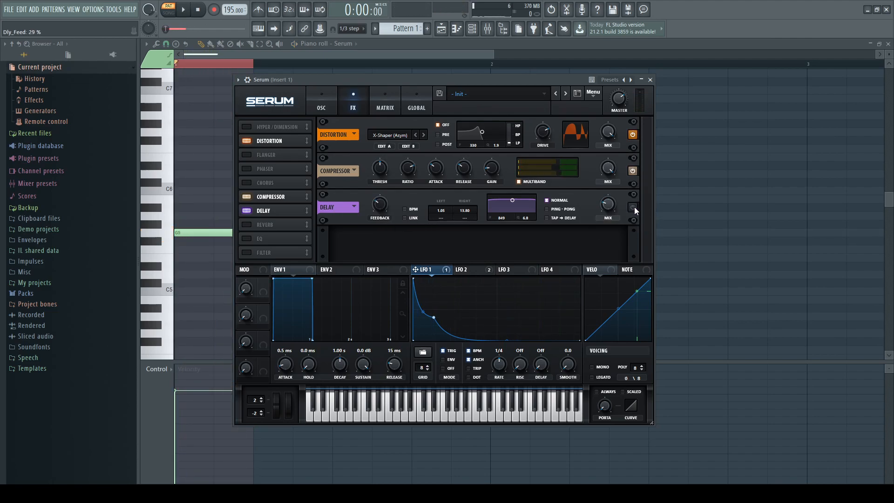
pyautogui.press('space')
pyautogui.press('space')
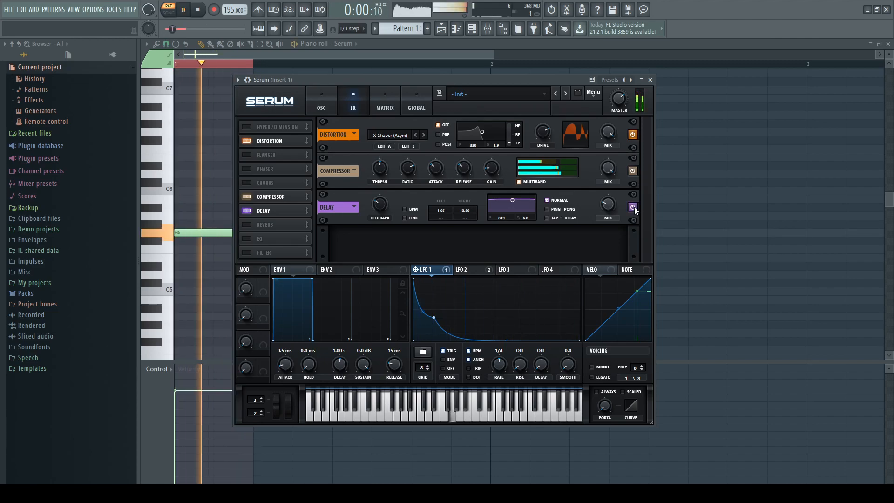
# Compare the delay's Ping-Pong and Normal modes during playback, return to Normal and stop playback
pyautogui.click(548, 210)
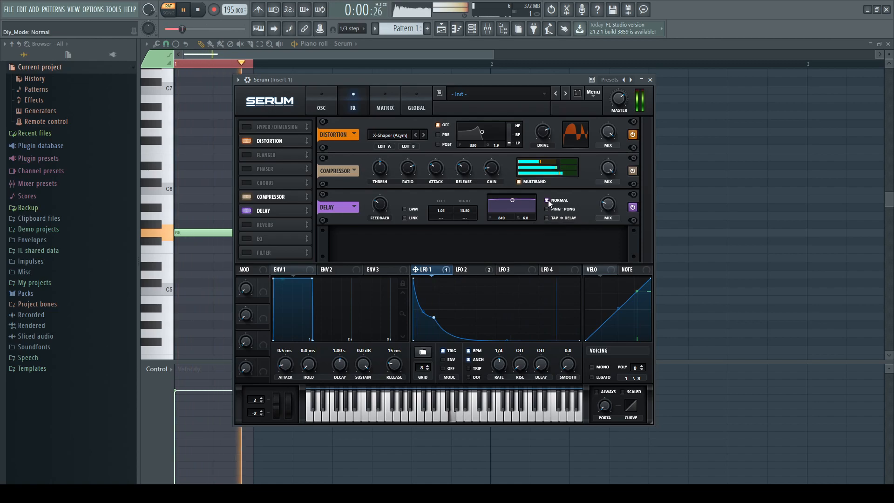
pyautogui.press('space')
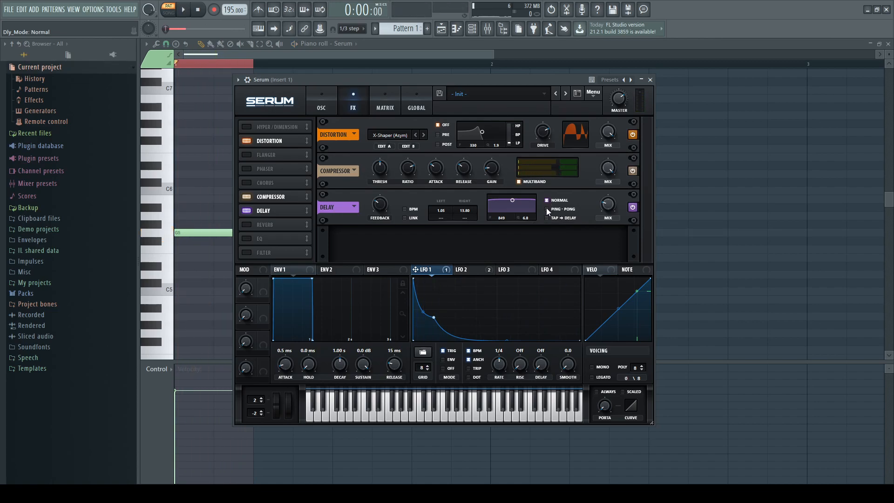
pyautogui.click(547, 209)
pyautogui.press('space')
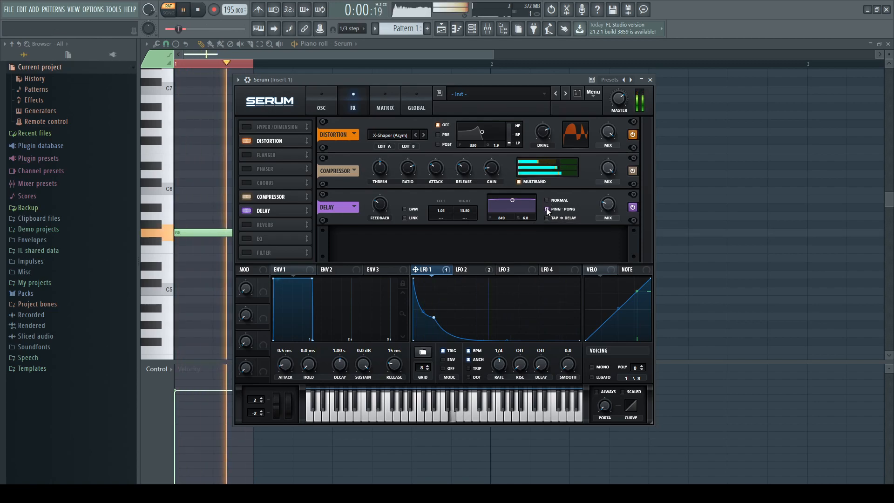
pyautogui.click(546, 200)
pyautogui.click(632, 206)
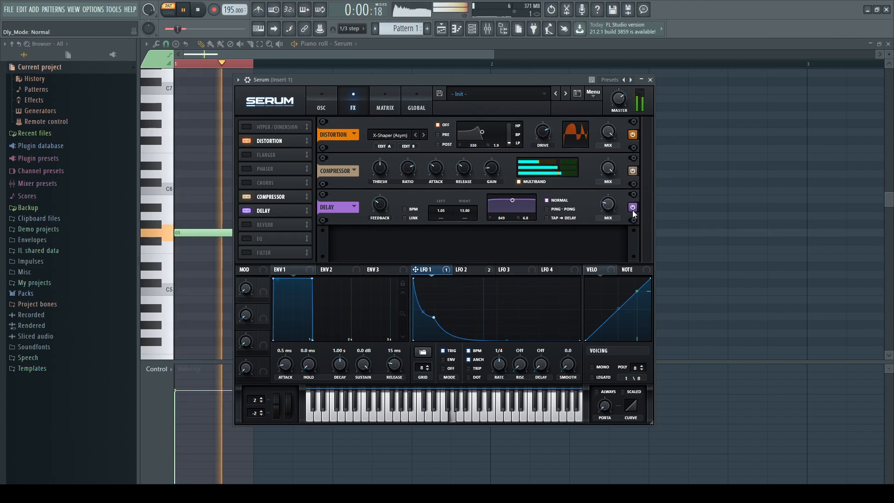
pyautogui.click(564, 211)
pyautogui.click(629, 208)
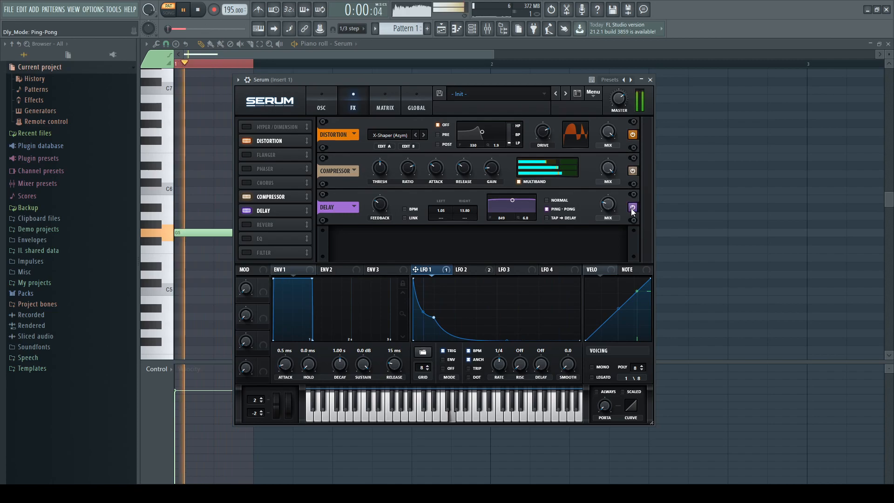
pyautogui.click(551, 200)
pyautogui.press('space')
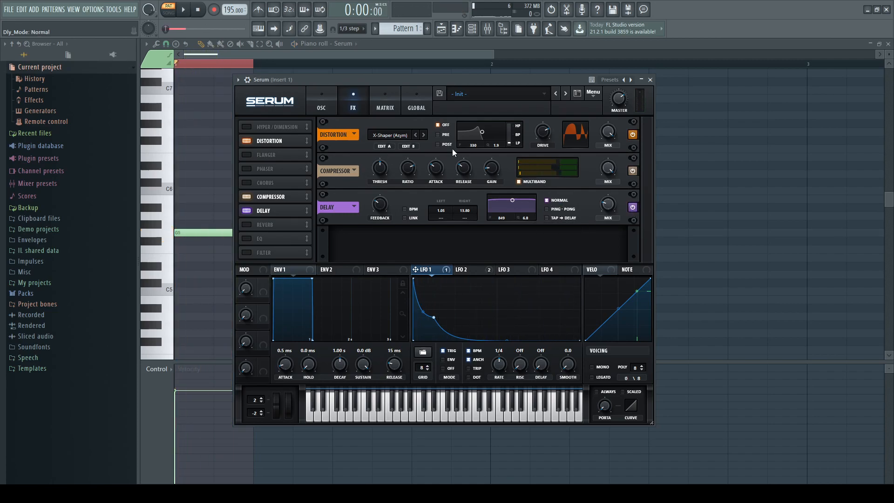
# Enable oscillator B, turn its level down and assign LFO 2 to that level with modulation amount 100
pyautogui.click(321, 112)
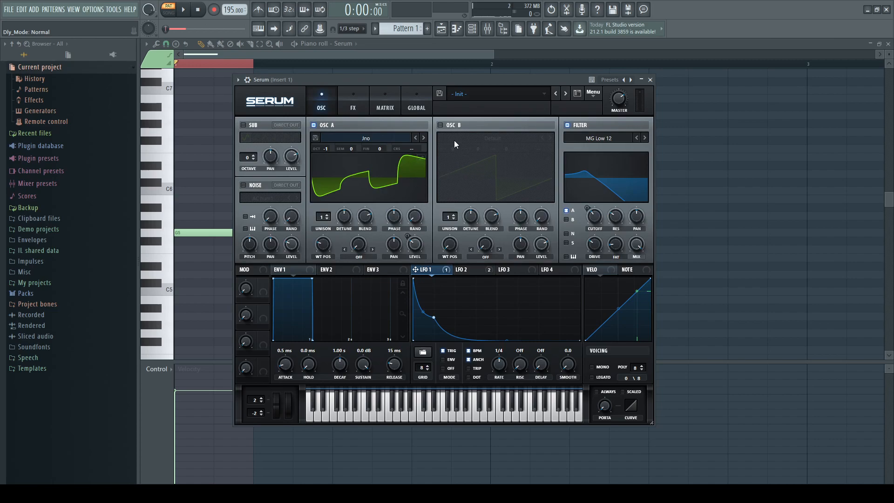
pyautogui.click(441, 126)
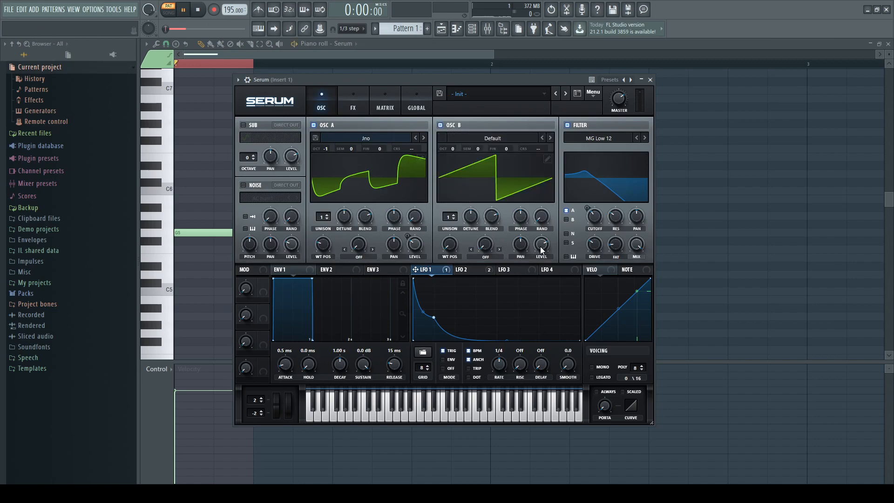
pyautogui.press('space')
pyautogui.moveTo(541, 250); pyautogui.dragTo(556, 292)
pyautogui.click(462, 269)
pyautogui.moveTo(542, 249); pyautogui.dragTo(537, 226)
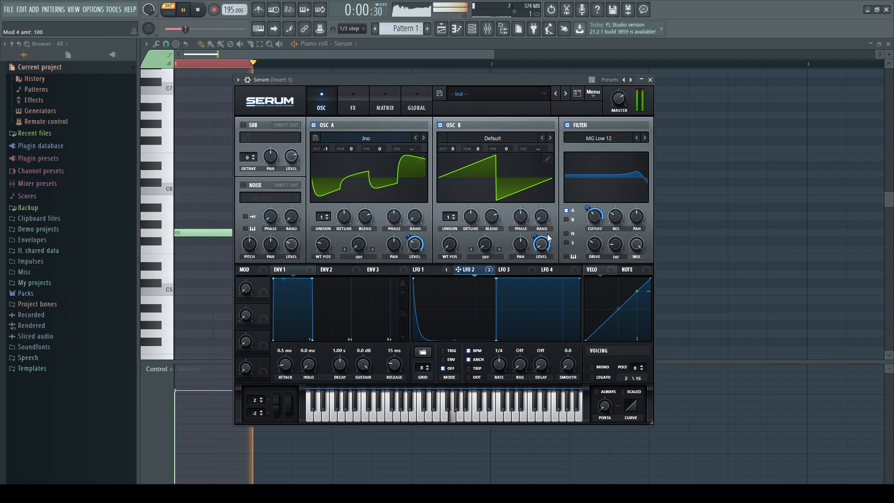
pyautogui.press('space')
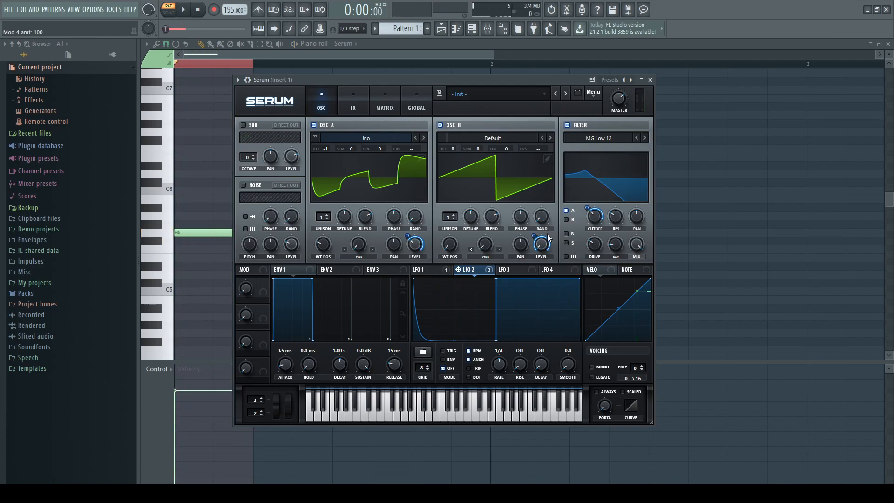
# Switch oscillator B off and back on, and restart playback
pyautogui.click(440, 125)
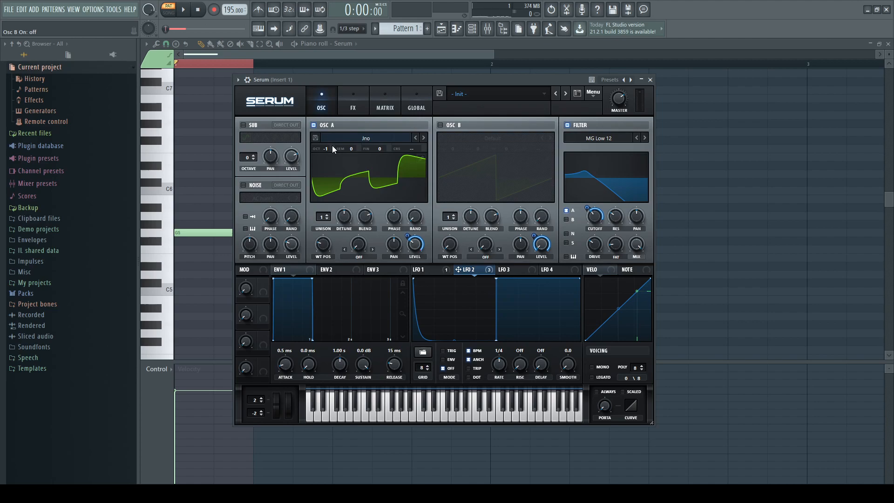
pyautogui.click(440, 125)
pyautogui.press('space')
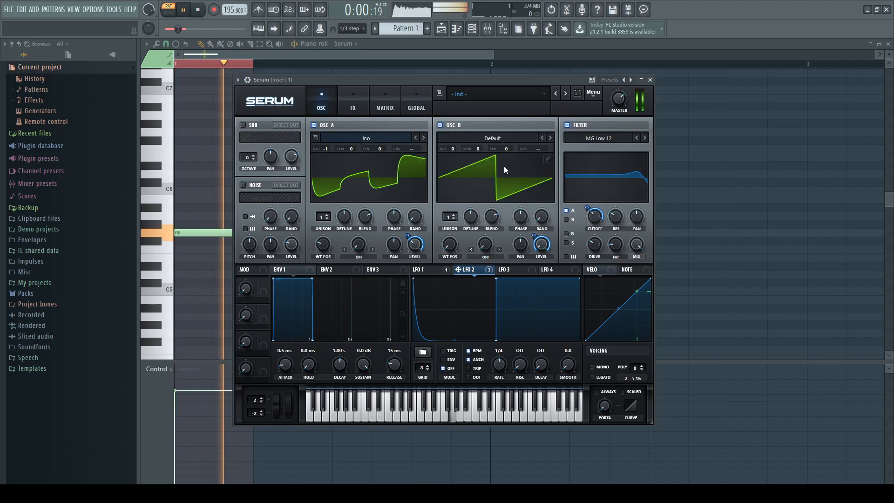
# Set oscillator B's octave to -1, route it through the filter and browse its wavetables from Acid to Basic Mg
pyautogui.click(552, 137)
pyautogui.click(551, 137)
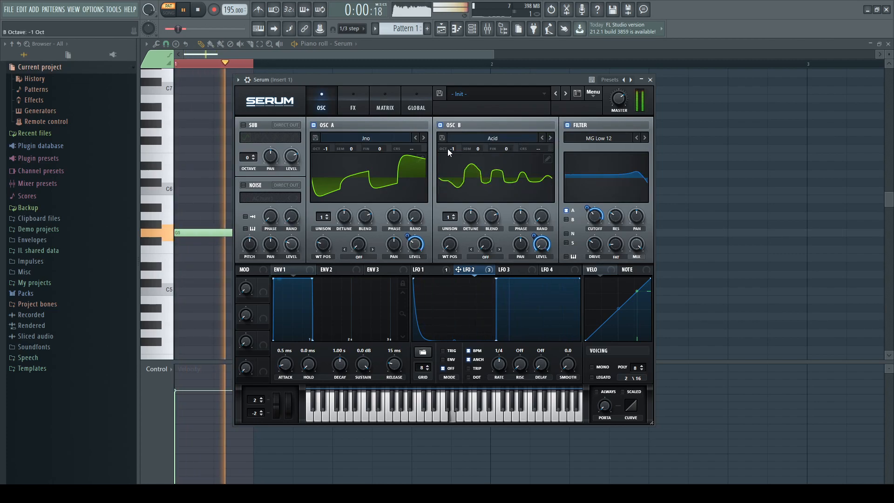
pyautogui.moveTo(448, 149); pyautogui.dragTo(448, 155)
pyautogui.click(550, 138)
pyautogui.click(567, 219)
pyautogui.click(550, 138)
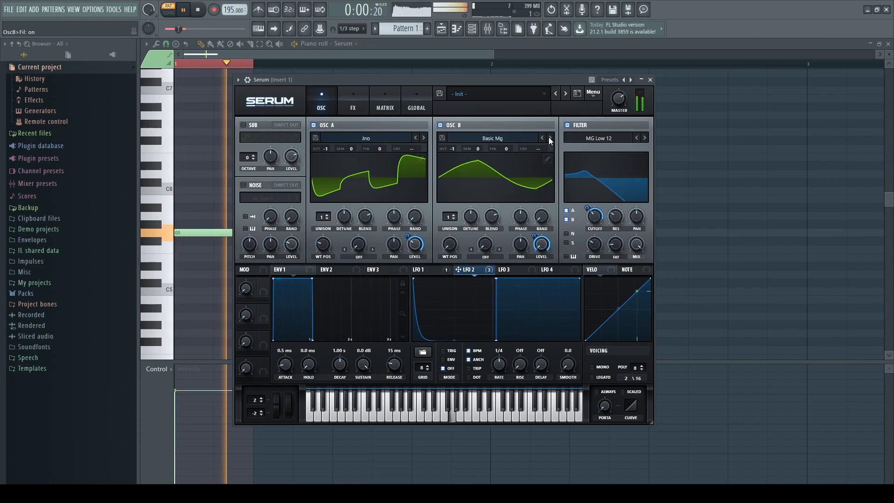
# Load the Analog_BD_Sin wavetable in oscillator B and lower the filter mix to 93%
pyautogui.click(542, 138)
pyautogui.scroll(-2, 638, 244)
pyautogui.scroll(-2, 637, 244)
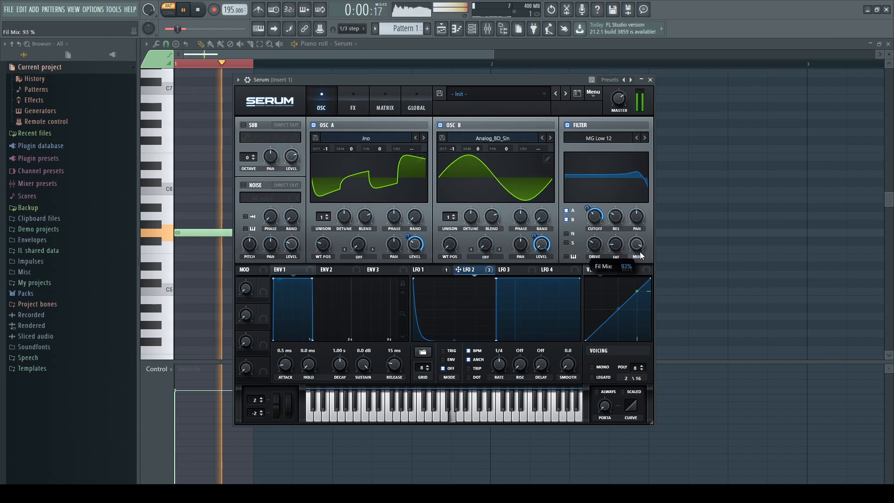
# Browse oscillator B's wavetables from Basic Mg to Bowed Metal [ML], trying different wavetable positions along the way
pyautogui.click(550, 138)
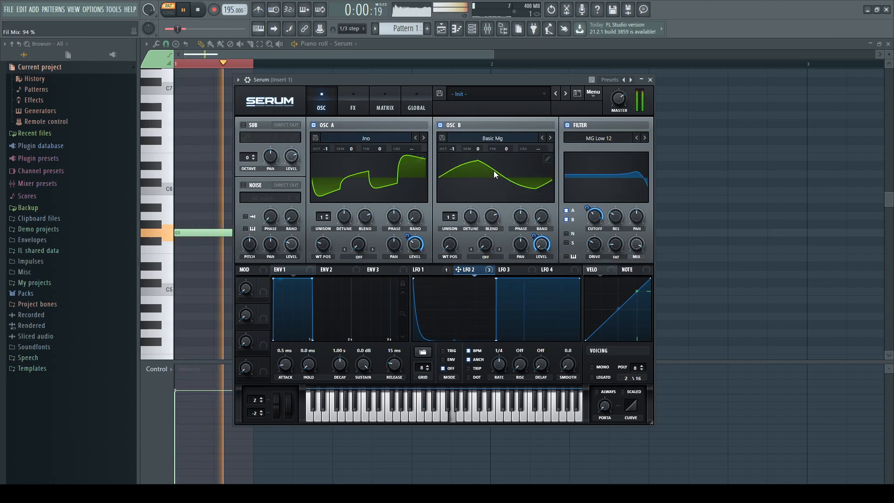
pyautogui.click(550, 138)
pyautogui.moveTo(449, 244); pyautogui.dragTo(458, 195)
pyautogui.click(549, 138)
pyautogui.moveTo(455, 246); pyautogui.dragTo(455, 287)
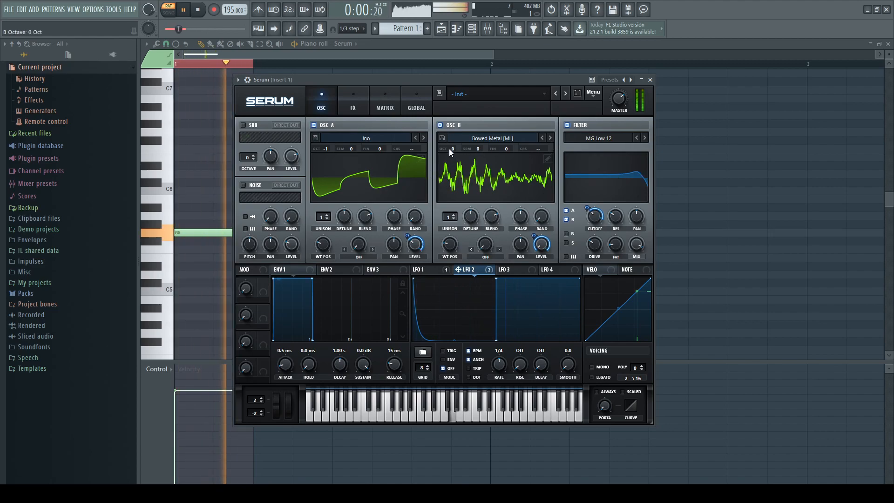
# Advance oscillator B's wavetable through Electric Guitar [SL] to Light Metal 1 [SL], auditioning high and low wavetable positions
pyautogui.click(550, 138)
pyautogui.moveTo(450, 241); pyautogui.dragTo(476, 177)
pyautogui.click(542, 140)
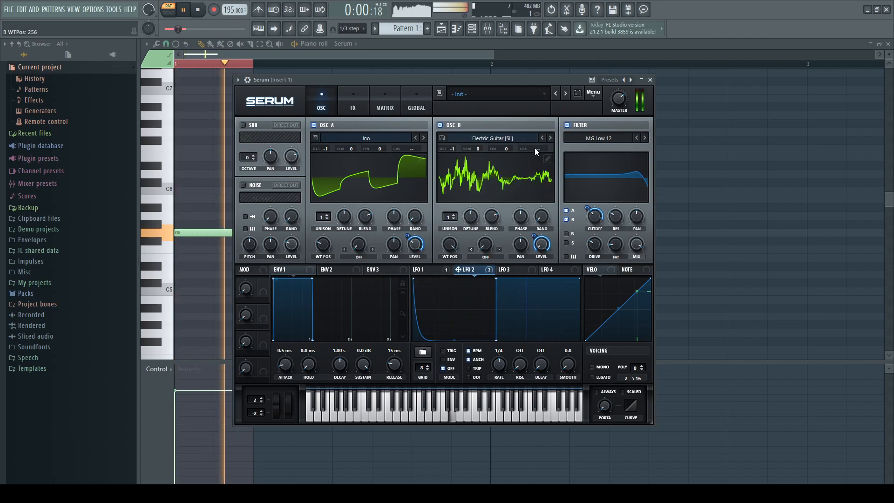
pyautogui.moveTo(450, 243); pyautogui.dragTo(476, 261)
pyautogui.click(548, 138)
pyautogui.click(549, 138)
pyautogui.click(549, 138)
pyautogui.click(549, 138)
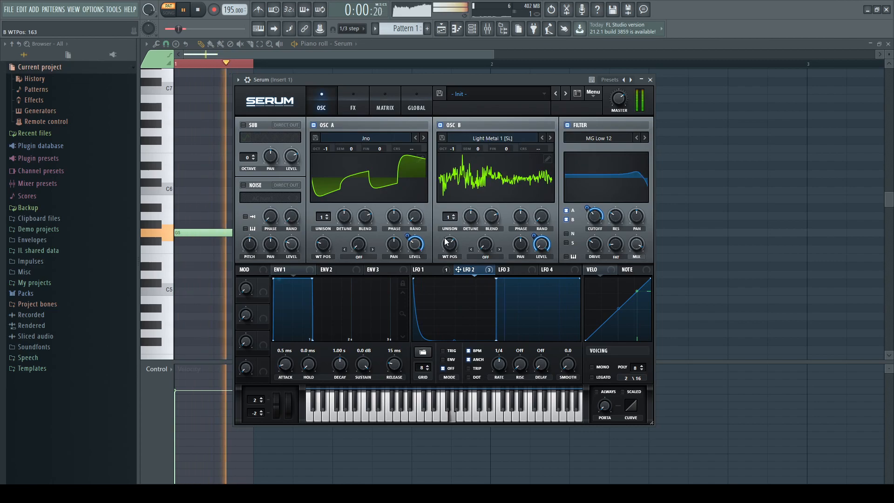
# Advance oscillator B's wavetable to Monster 7 [SL], sweeping the wavetable position of the tables passed on the way
pyautogui.moveTo(449, 243); pyautogui.dragTo(468, 306)
pyautogui.click(550, 139)
pyautogui.moveTo(449, 243); pyautogui.dragTo(460, 183)
pyautogui.click(550, 138)
pyautogui.moveTo(445, 247); pyautogui.dragTo(463, 308)
pyautogui.click(550, 139)
pyautogui.moveTo(450, 255); pyautogui.dragTo(460, 210)
pyautogui.click(552, 136)
pyautogui.click(552, 136)
pyautogui.click(552, 136)
pyautogui.click(552, 136)
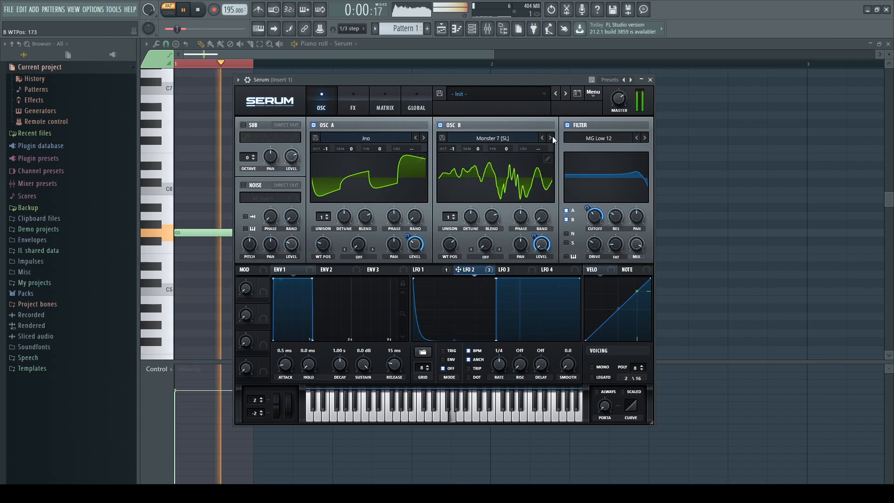
# Raise oscillator B's wavetable position to 244 and compare the sound with oscillator B off and on
pyautogui.moveTo(454, 248); pyautogui.dragTo(459, 222)
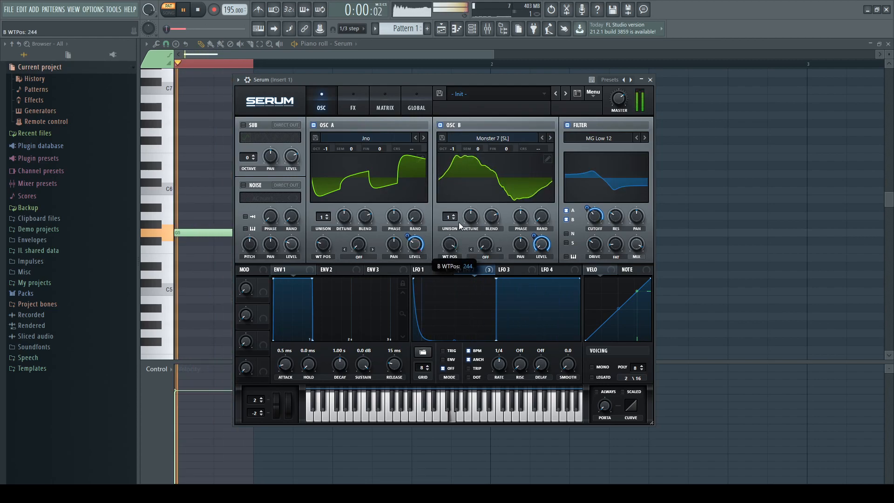
pyautogui.click(440, 126)
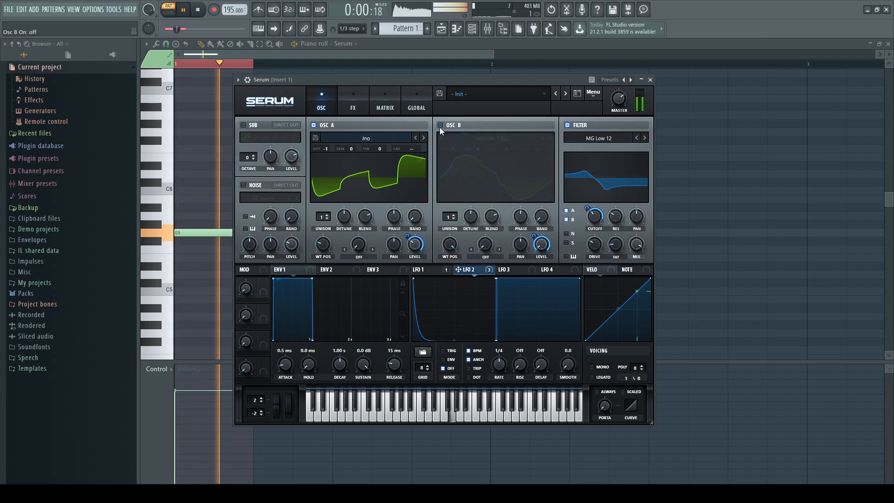
pyautogui.click(440, 125)
# Load the Monster 8 [SL] wavetable in oscillator B, set its wavetable position to 41 and stop playback
pyautogui.moveTo(453, 242); pyautogui.dragTo(466, 289)
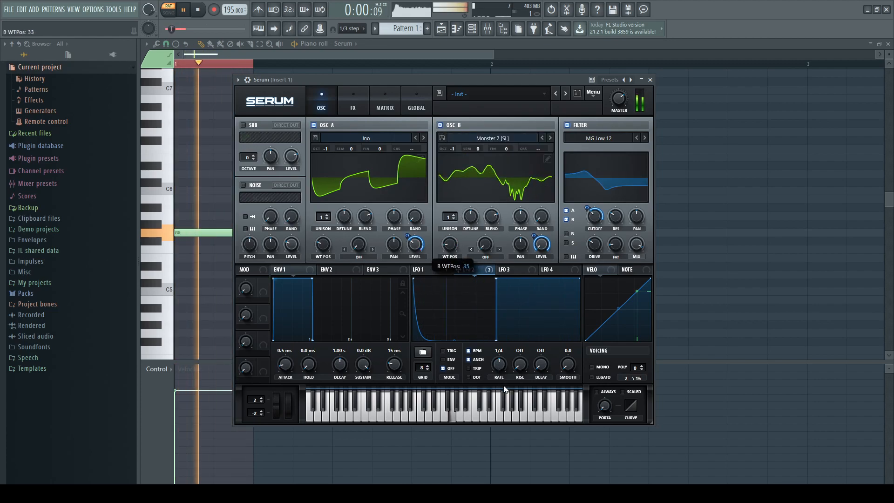
pyautogui.click(550, 138)
pyautogui.moveTo(454, 236); pyautogui.dragTo(454, 238)
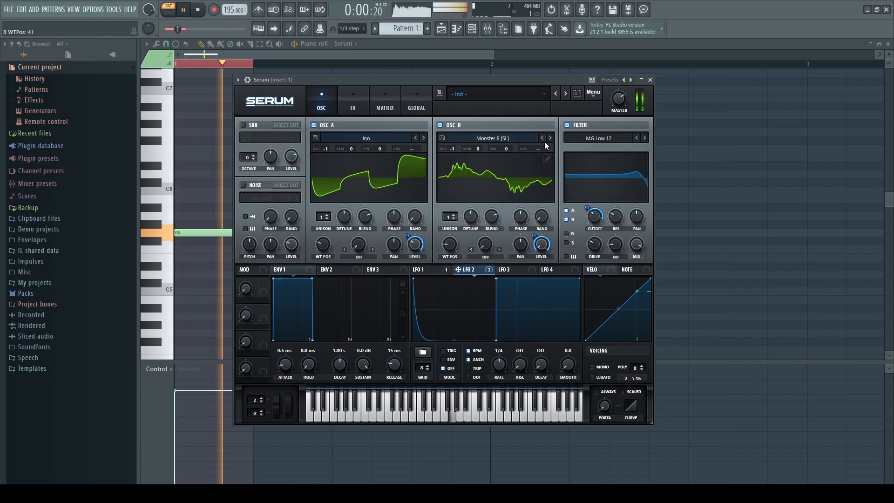
pyautogui.press('space')
# Enable Insert 1's effect slots in the mixer and open its Fruity WaveShaper in a larger window
pyautogui.click(487, 31)
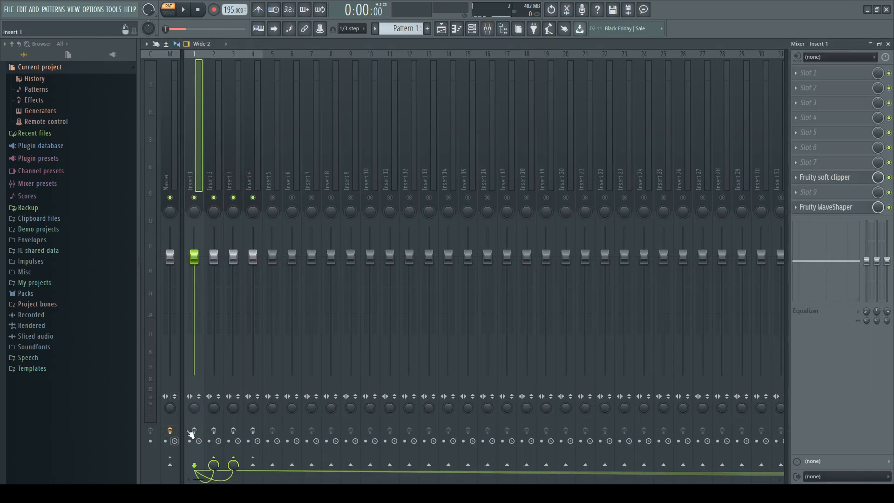
pyautogui.click(194, 430)
pyautogui.press('space')
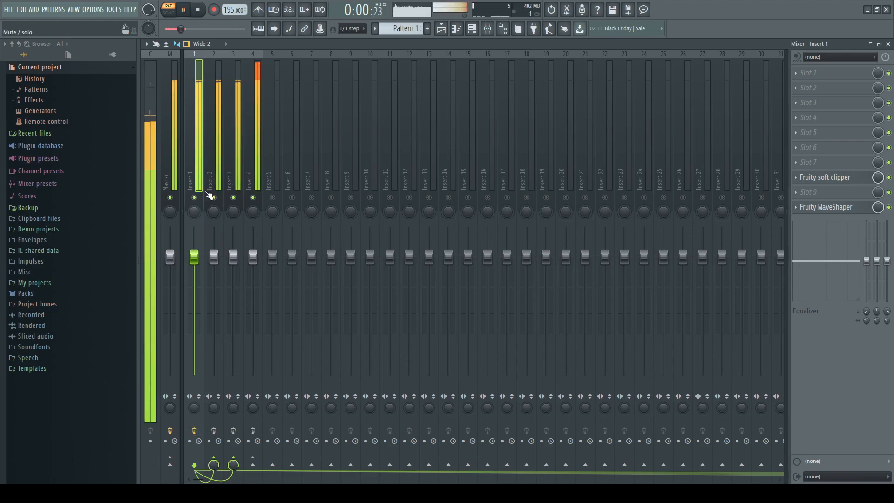
pyautogui.click(815, 210)
pyautogui.press('space')
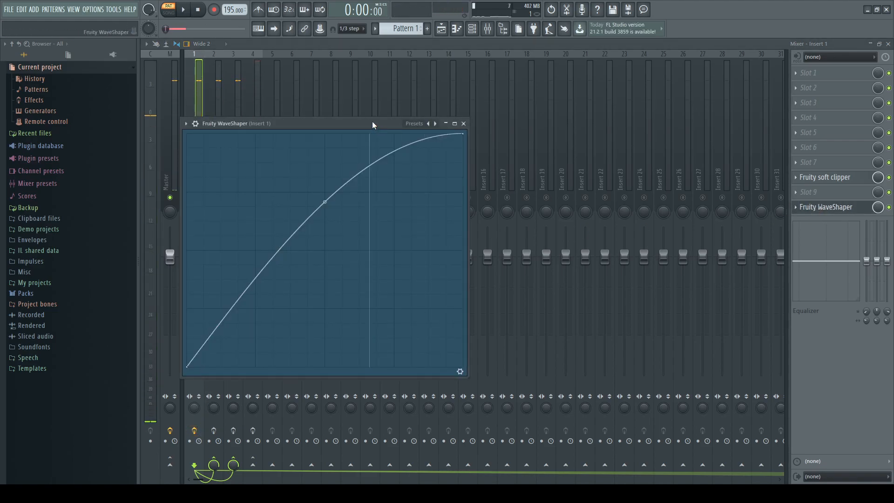
pyautogui.moveTo(353, 381); pyautogui.dragTo(413, 396)
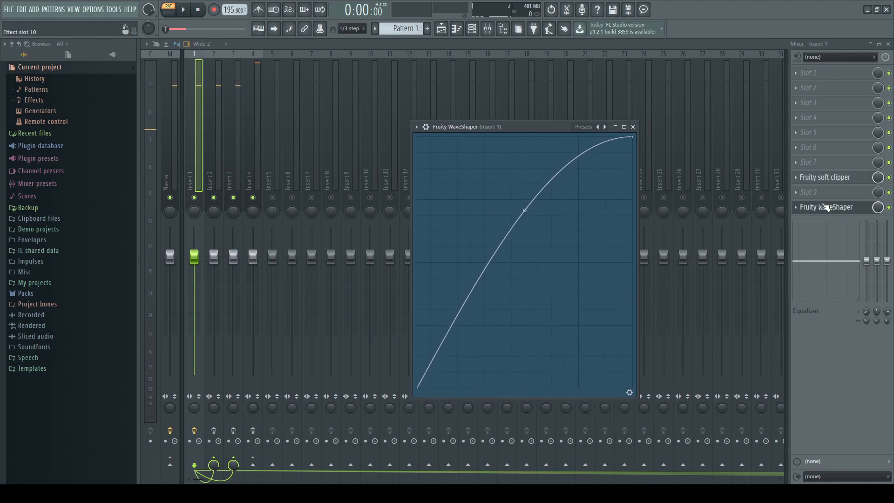
# Load a fresh Fruity WaveShaper in Insert 1's slot 10, bend its linear curve upward at the midpoint and close it
pyautogui.click(802, 213)
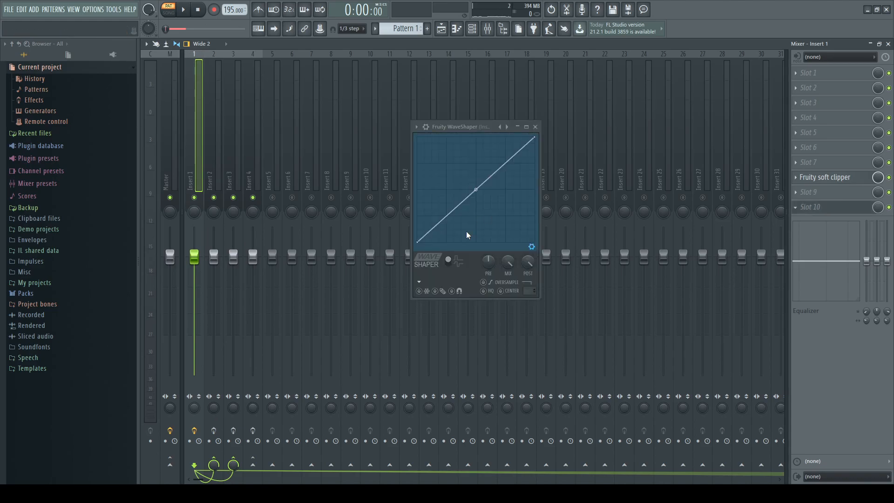
pyautogui.moveTo(417, 301); pyautogui.dragTo(410, 391)
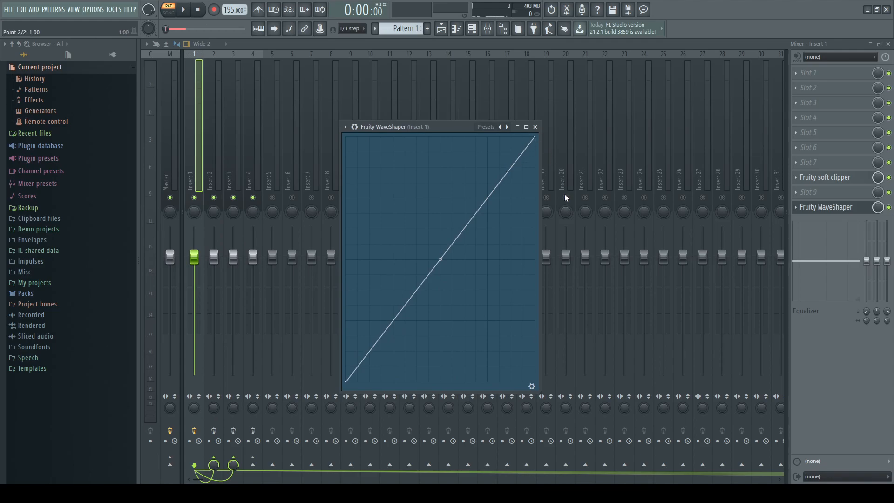
pyautogui.moveTo(444, 257); pyautogui.dragTo(445, 208)
pyautogui.press('space')
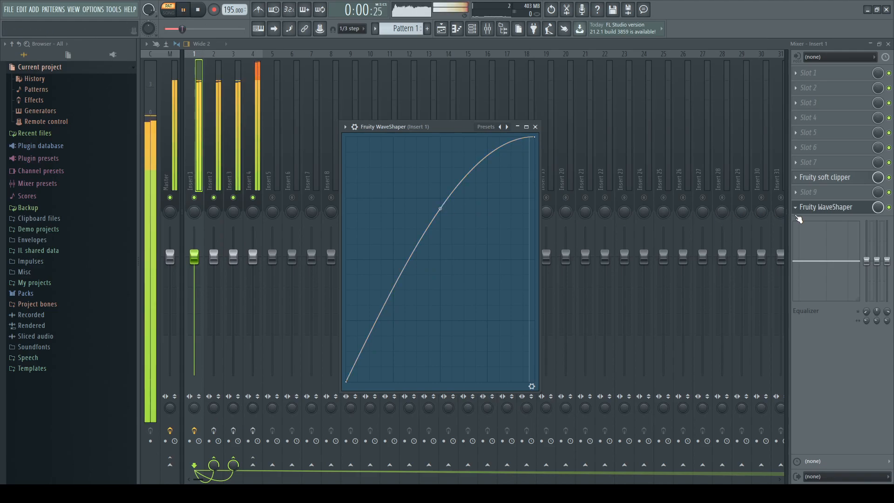
pyautogui.click(833, 208)
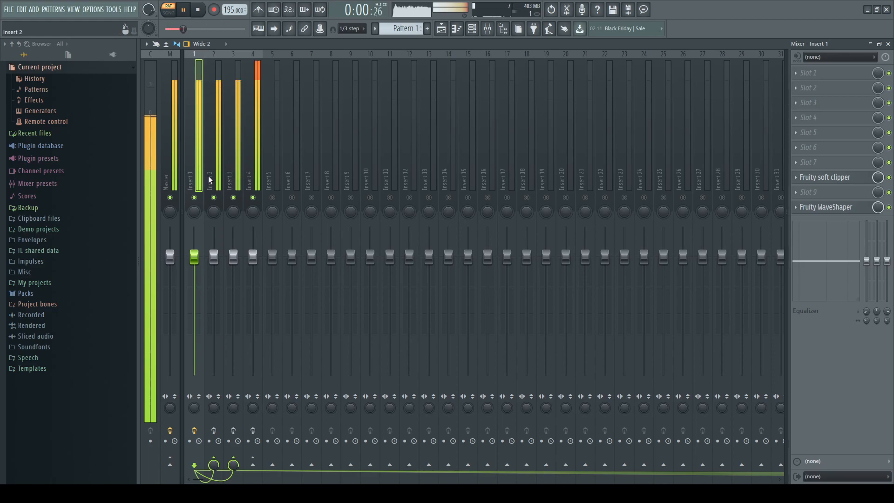
# Compare the playback with Insert 3 muted and unmuted while checking the effects on Inserts 4 and 2
pyautogui.click(233, 197)
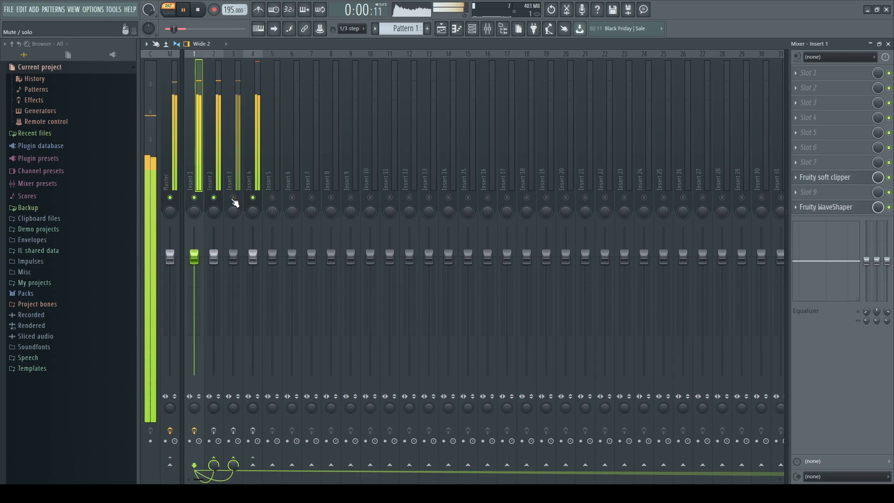
pyautogui.press('space')
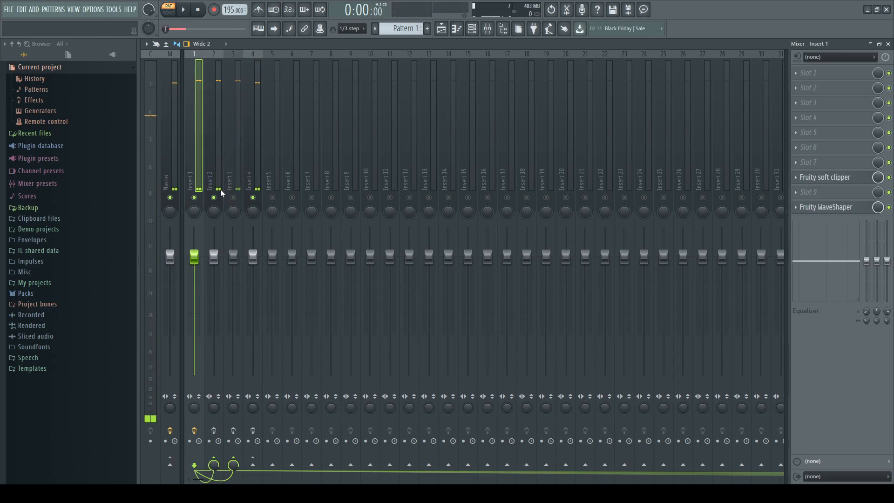
pyautogui.click(255, 180)
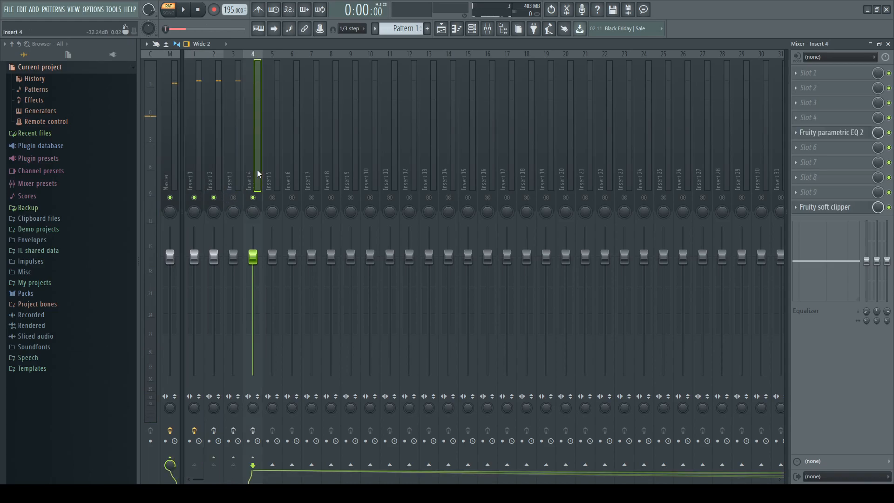
pyautogui.press('space')
pyautogui.click(210, 168)
pyautogui.click(233, 197)
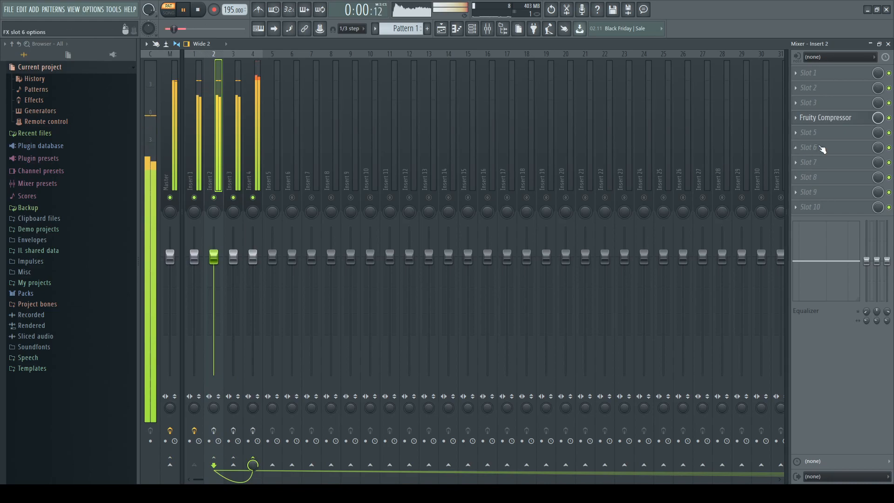
# Enable the effect slots of Inserts 2 and 3 and play the pattern
pyautogui.click(252, 197)
pyautogui.click(239, 178)
pyautogui.press('space')
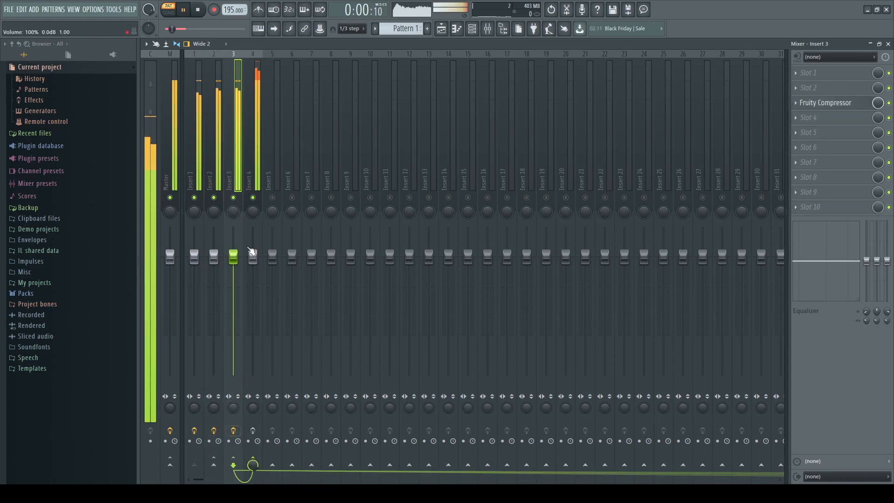
# Enable Insert 4's effect slots, open its Fruity parametric EQ 2 to examine the curve and stop playback
pyautogui.click(253, 163)
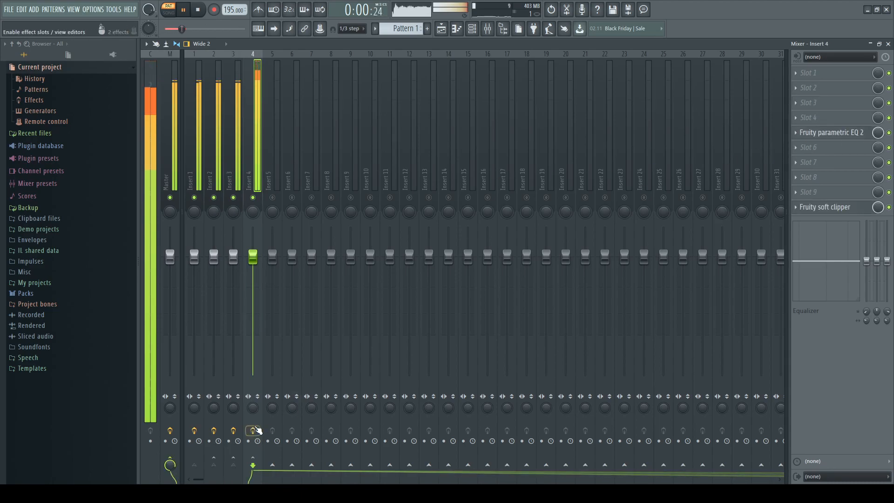
pyautogui.click(831, 133)
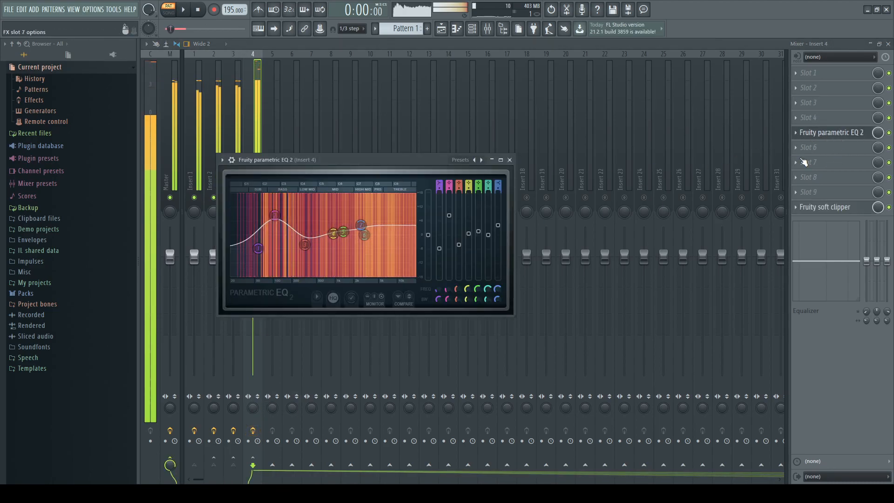
pyautogui.press('space')
# Replace the EQ in Insert 4's slot 5 with a fresh, flat Fruity parametric EQ 2 and start playback
pyautogui.click(832, 134)
pyautogui.click(804, 156)
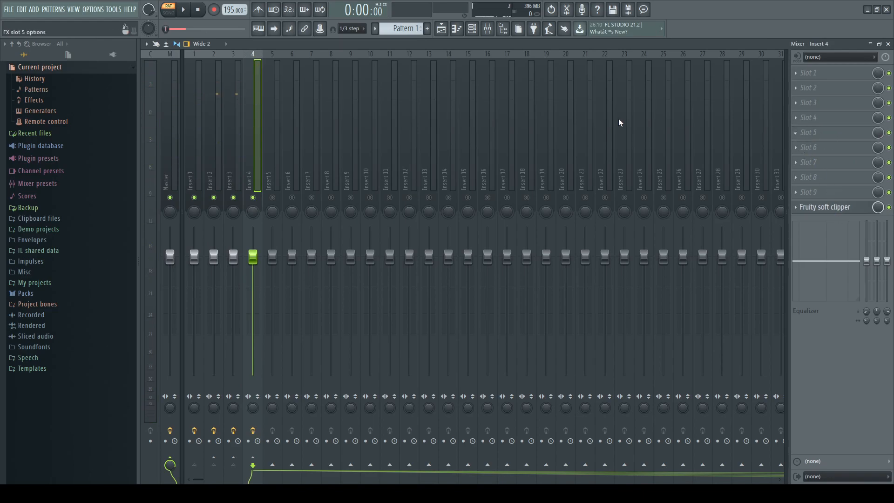
pyautogui.press('space')
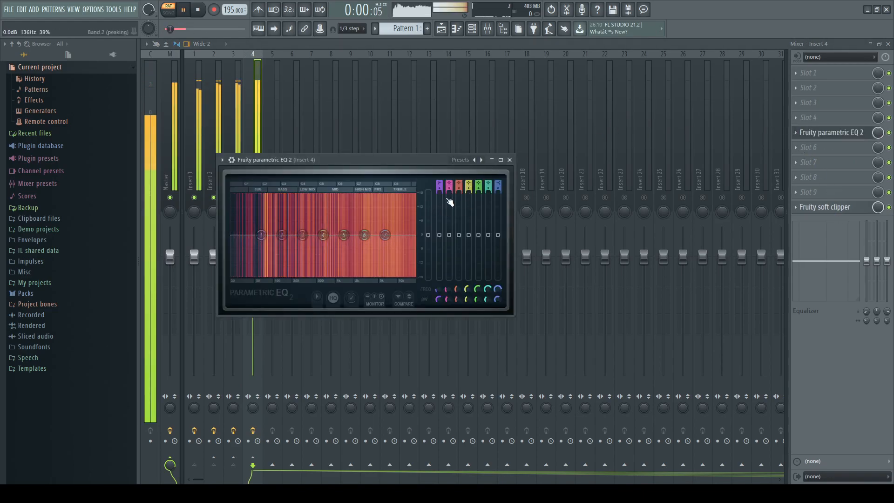
pyautogui.press('space')
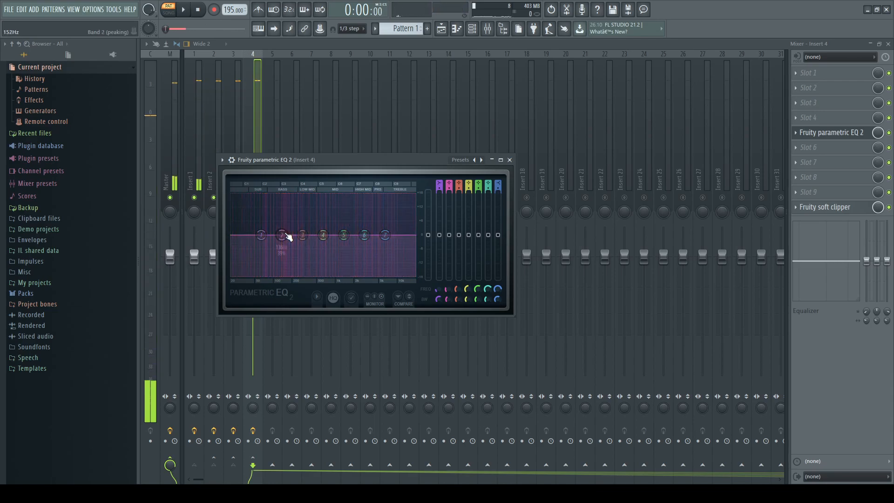
pyautogui.press('space')
# Shape Insert 4's EQ by boosting band 2 at 93 Hz and bands 6 and 7, and cutting bands 1, 3 and 4
pyautogui.moveTo(260, 235); pyautogui.dragTo(276, 218)
pyautogui.moveTo(302, 235); pyautogui.dragTo(306, 245)
pyautogui.moveTo(364, 235); pyautogui.dragTo(344, 248)
pyautogui.moveTo(382, 218); pyautogui.dragTo(384, 224)
pyautogui.moveTo(354, 225); pyautogui.dragTo(357, 228)
pyautogui.moveTo(307, 244); pyautogui.dragTo(303, 244)
pyautogui.moveTo(276, 217)
pyautogui.mouseDown()
pyautogui.moveTo(250, 246)
pyautogui.moveTo(271, 228)
pyautogui.mouseUp()
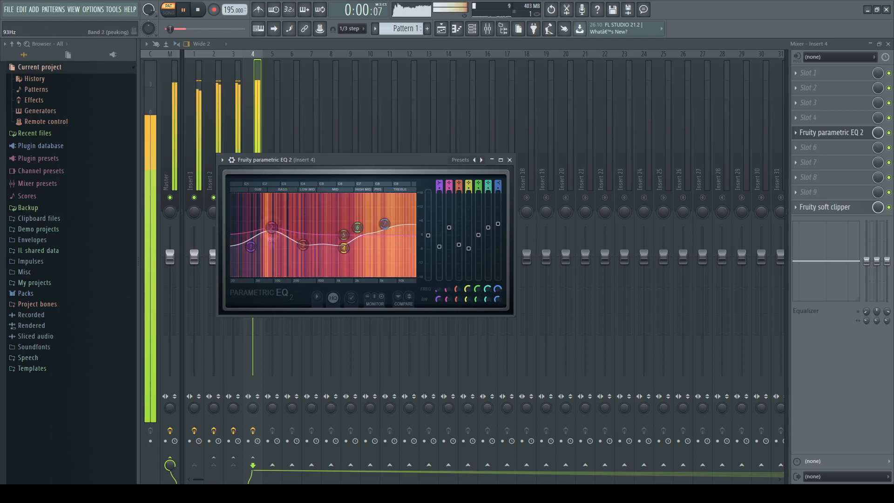
pyautogui.press('space')
pyautogui.press('Escape')
# Toggle solo on Insert 4 to enable all mixer tracks
pyautogui.click(472, 35)
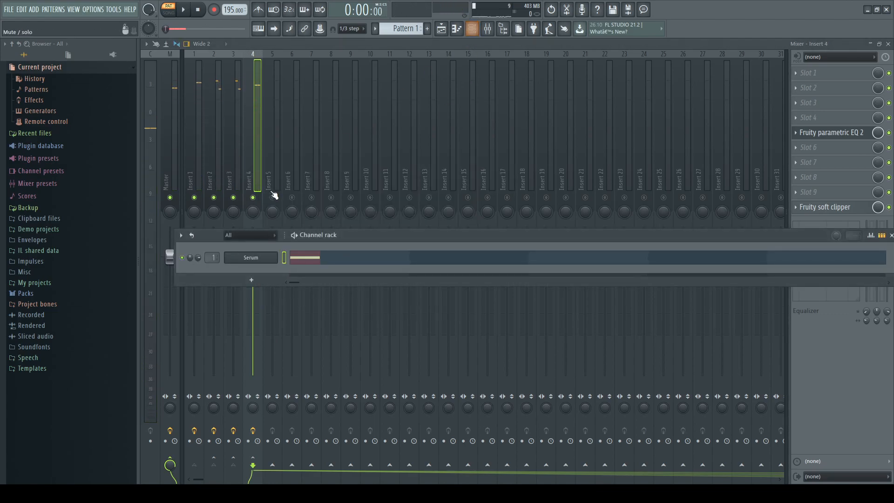
pyautogui.rightClick(253, 198)
pyautogui.rightClick(254, 197)
# Review the Fruity Compressor slots on Inserts 3 and 2
pyautogui.click(231, 175)
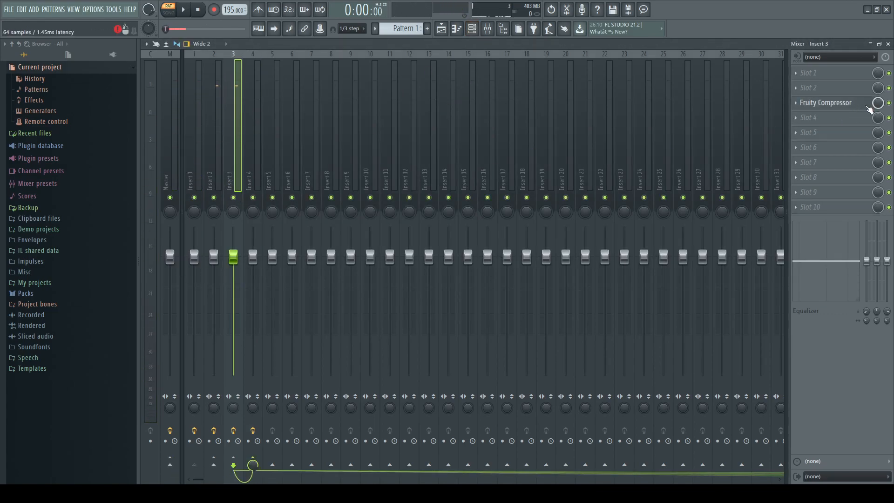
pyautogui.click(216, 179)
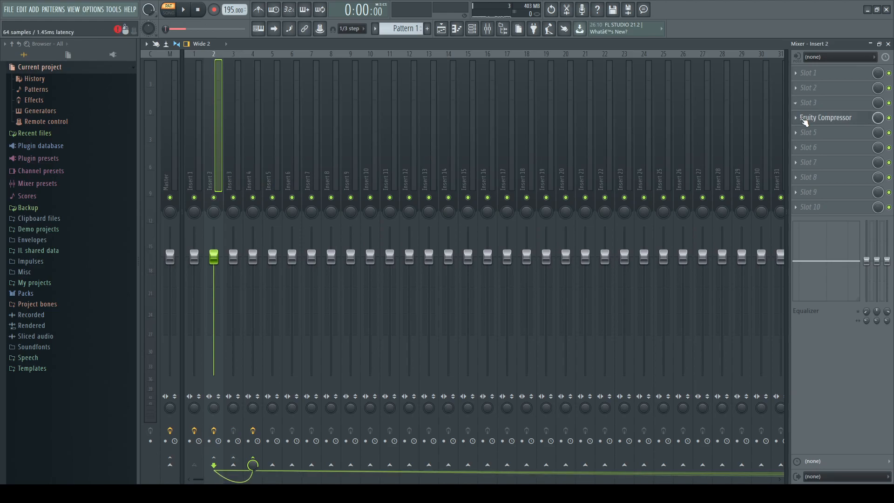
pyautogui.click(805, 141)
# Reopen Serum during playback, set oscillator A's wavetable position to 7 and replay the pattern
pyautogui.press('space')
pyautogui.click(248, 159)
pyautogui.click(461, 33)
pyautogui.click(467, 35)
pyautogui.click(250, 258)
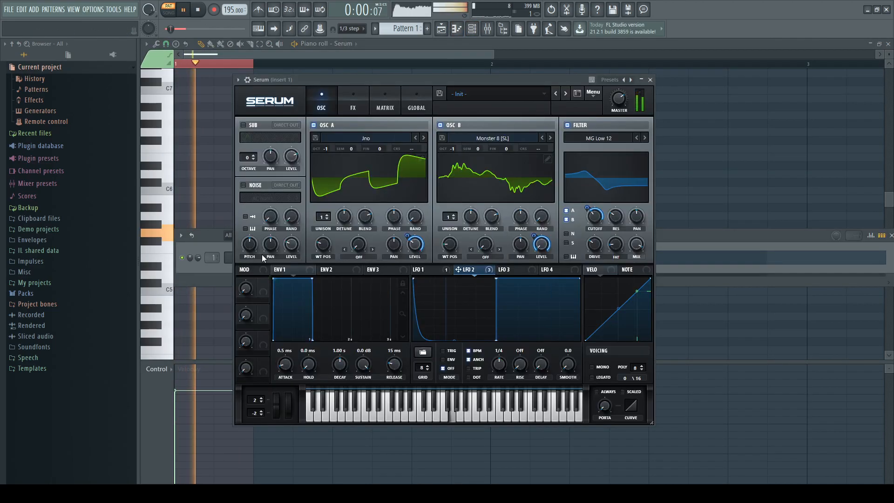
pyautogui.moveTo(328, 252); pyautogui.dragTo(332, 228)
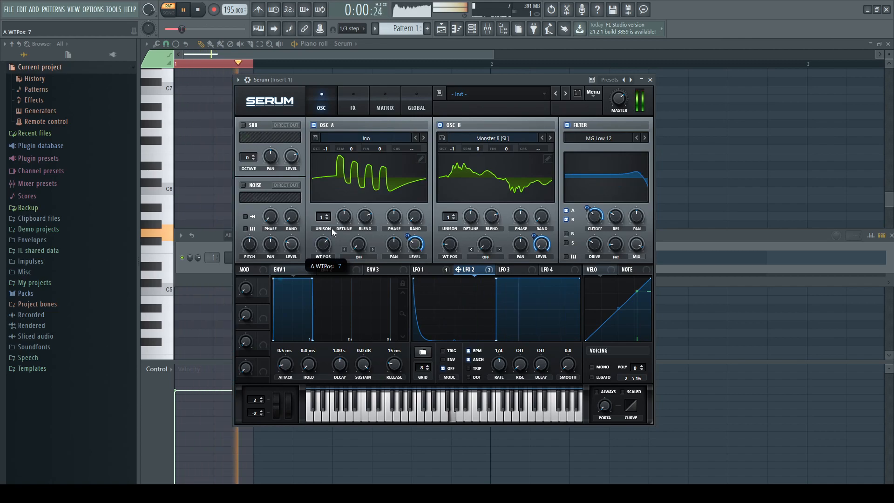
pyautogui.press('space')
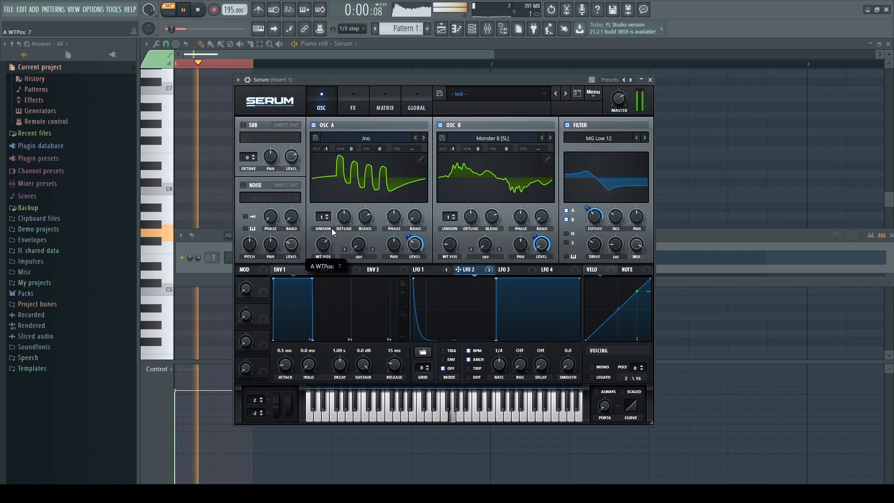
pyautogui.press('space')
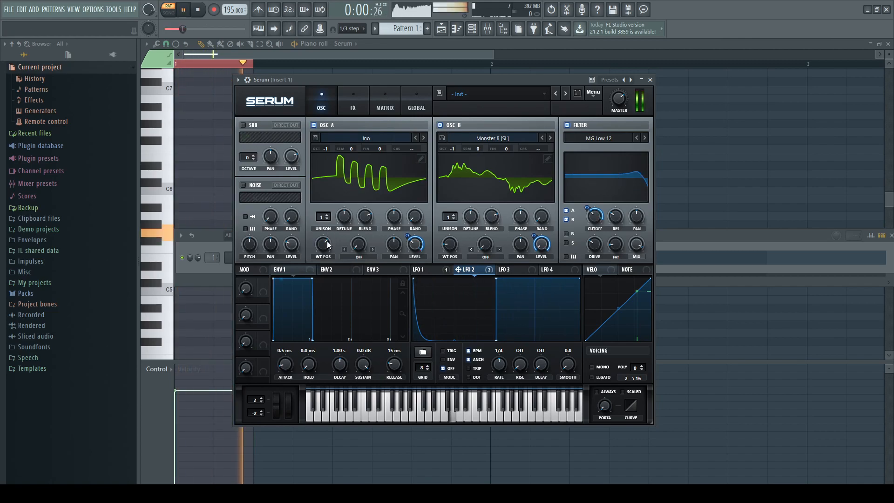
# Set oscillator A's wavetable position to 8 and its level to about 30%, with filter drive at about 43%
pyautogui.scroll(1, 327, 243)
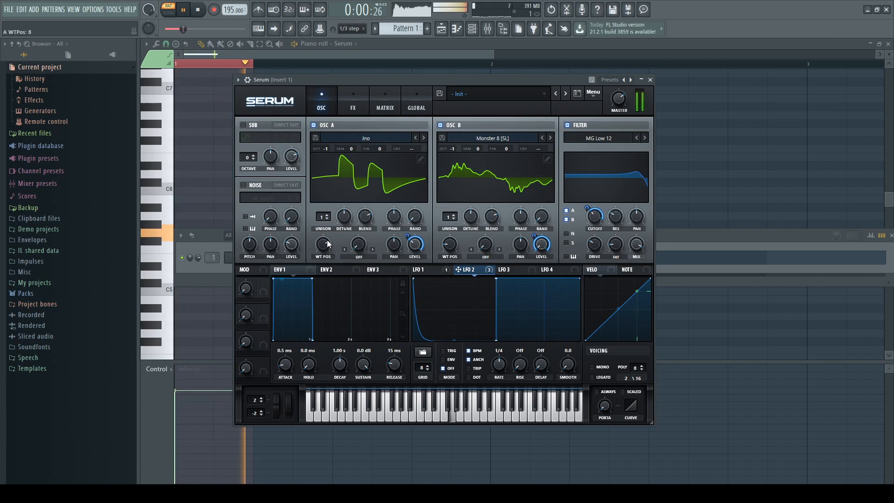
pyautogui.moveTo(422, 252)
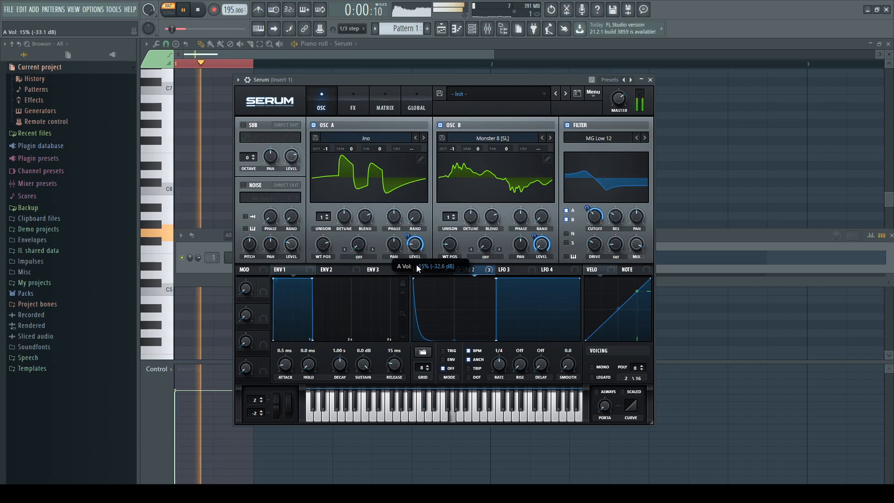
pyautogui.moveTo(407, 237); pyautogui.dragTo(410, 260)
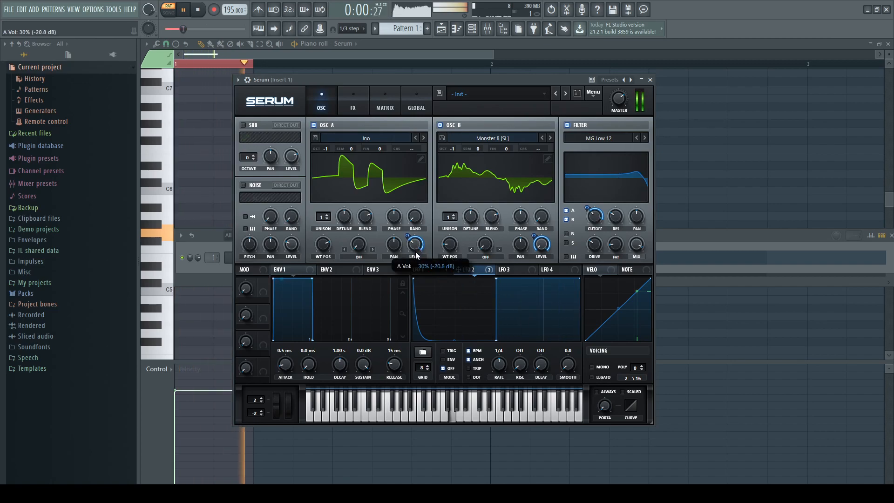
pyautogui.moveTo(595, 237); pyautogui.dragTo(622, 253)
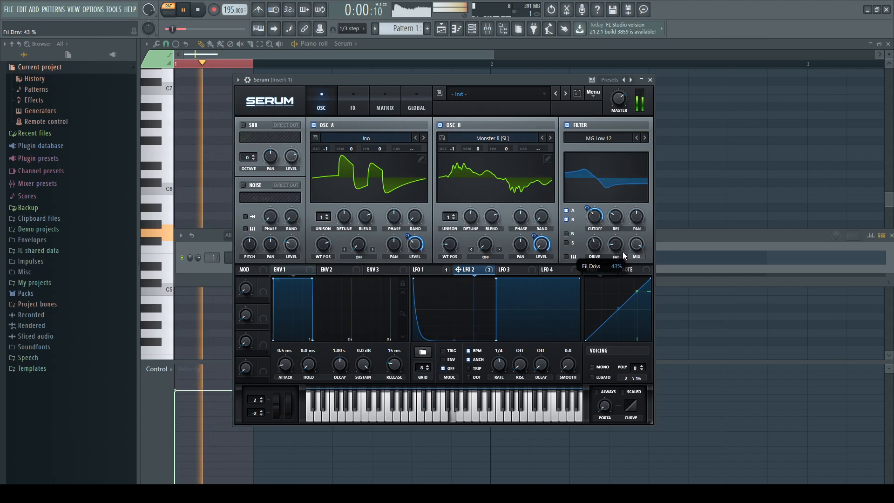
# Audition the Monster 9 and Oddpass wavetables on oscillator B, return to Monster 8 and stop playback
pyautogui.click(550, 137)
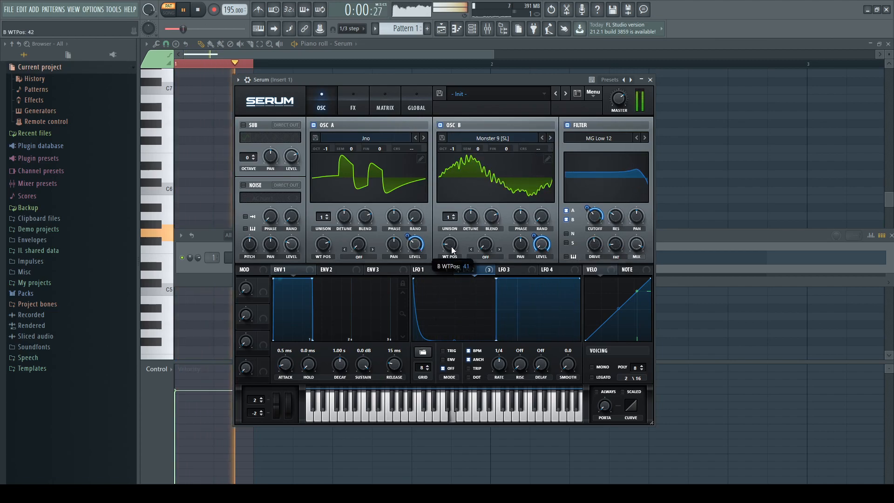
pyautogui.click(550, 138)
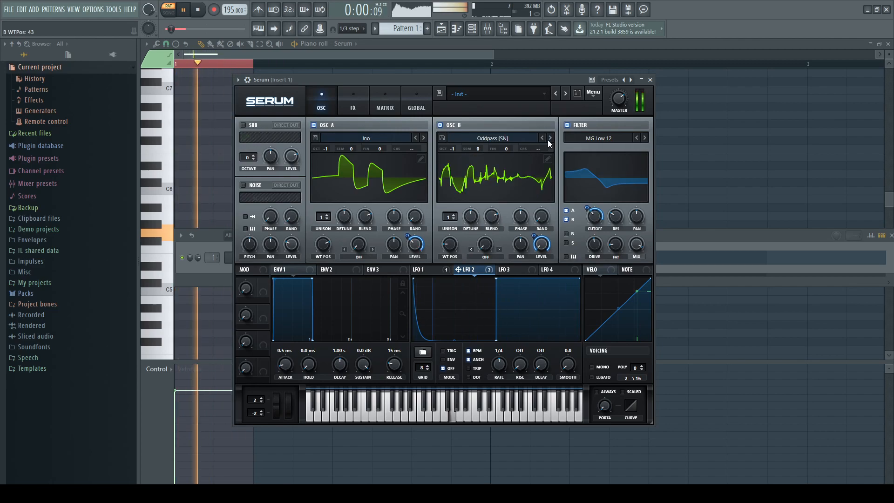
pyautogui.click(543, 137)
pyautogui.click(543, 137)
pyautogui.press('space')
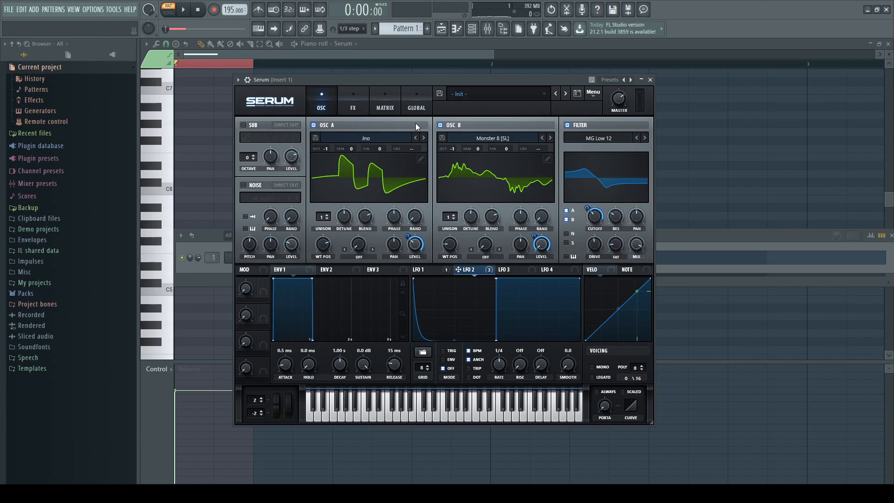
# Resume playback, advance oscillator B through the wavetables to Reesey Mess 2 and set its wavetable position to 1
pyautogui.press('space')
pyautogui.click(551, 138)
pyautogui.click(550, 138)
pyautogui.moveTo(448, 244); pyautogui.dragTo(480, 203)
pyautogui.click(550, 138)
pyautogui.moveTo(458, 240); pyautogui.dragTo(465, 220)
pyautogui.click(550, 139)
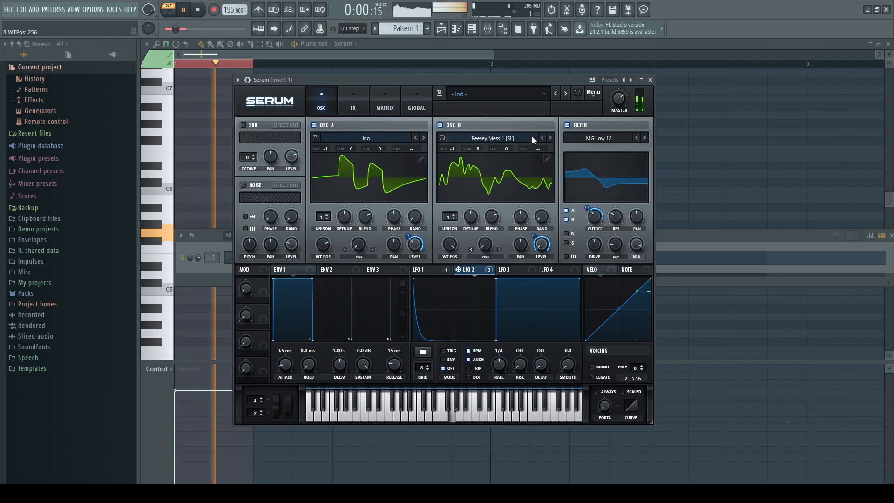
pyautogui.click(550, 138)
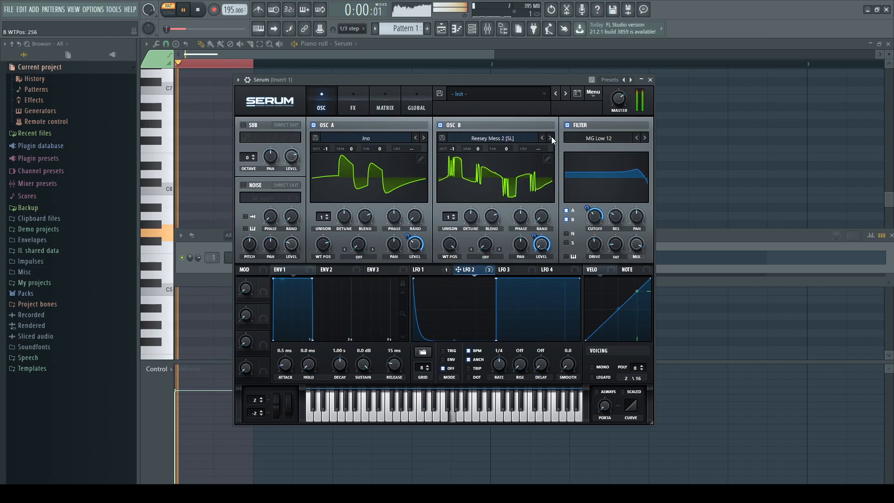
pyautogui.moveTo(455, 249); pyautogui.dragTo(458, 374)
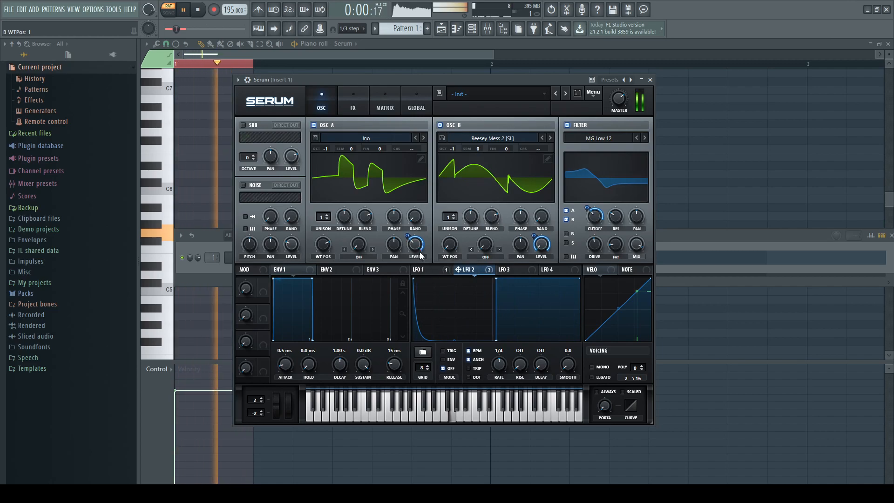
# Adjust the distortion effect's drive and set its mix to 100%
pyautogui.click(385, 108)
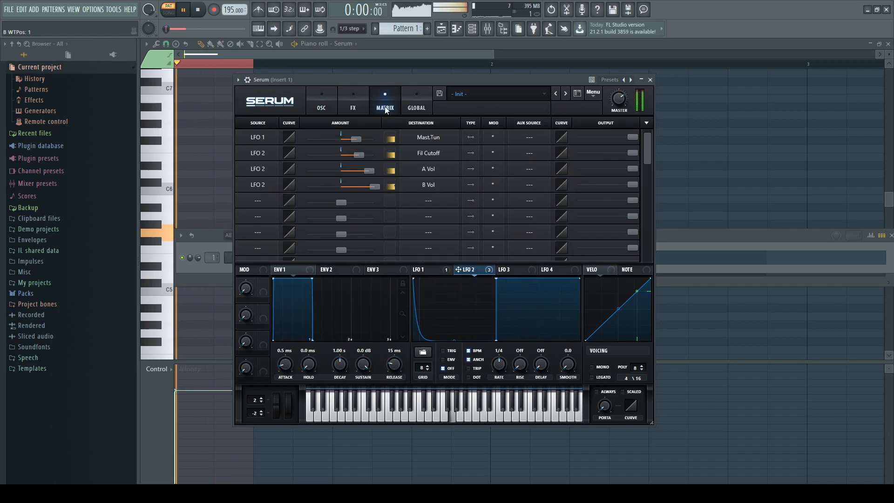
pyautogui.click(353, 108)
pyautogui.moveTo(548, 136); pyautogui.dragTo(557, 180)
pyautogui.moveTo(615, 136); pyautogui.dragTo(645, 136)
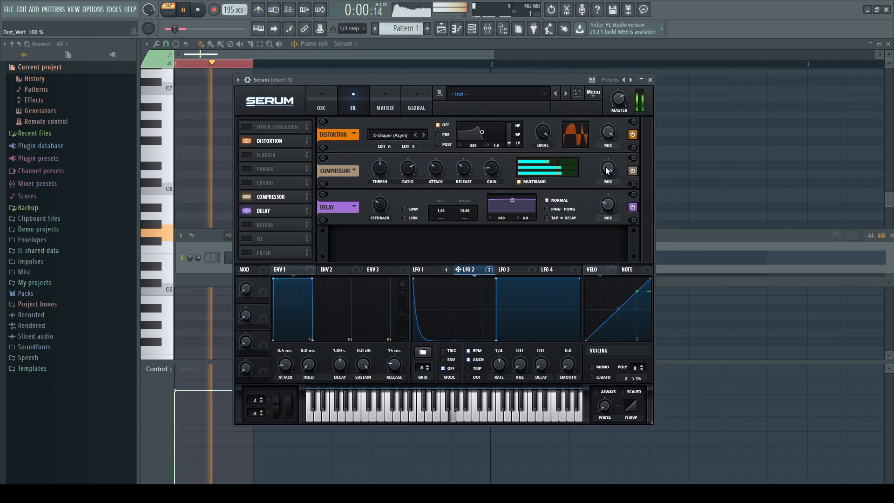
# Rebalance the multiband compressor's gain and band levels, setting the low band to 144%
pyautogui.moveTo(492, 169); pyautogui.dragTo(497, 157)
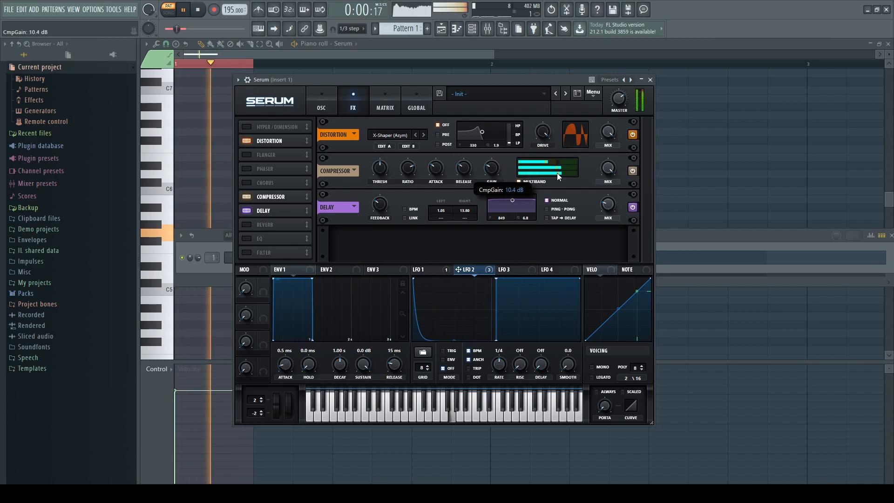
pyautogui.moveTo(615, 186); pyautogui.dragTo(610, 163)
pyautogui.moveTo(495, 175); pyautogui.dragTo(499, 172)
pyautogui.moveTo(559, 168)
pyautogui.mouseDown()
pyautogui.moveTo(540, 172)
pyautogui.moveTo(560, 169)
pyautogui.moveTo(555, 159)
pyautogui.mouseUp()
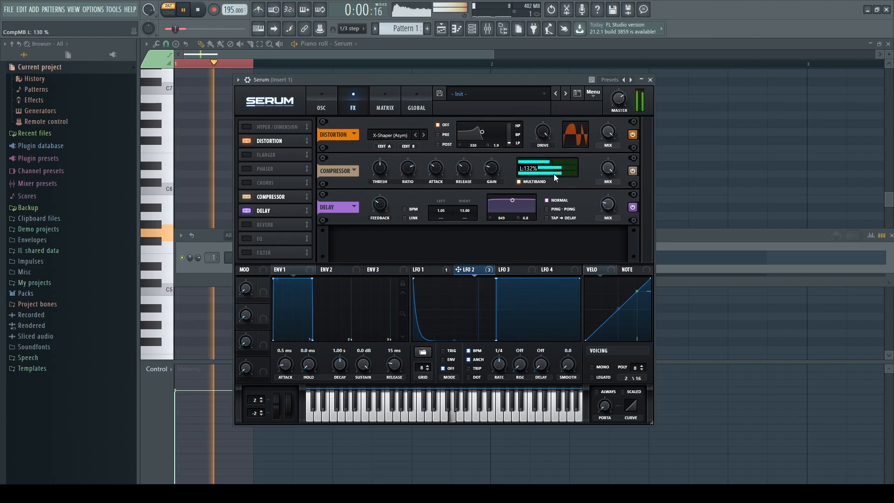
pyautogui.moveTo(563, 167); pyautogui.dragTo(557, 166)
pyautogui.moveTo(492, 169); pyautogui.dragTo(494, 161)
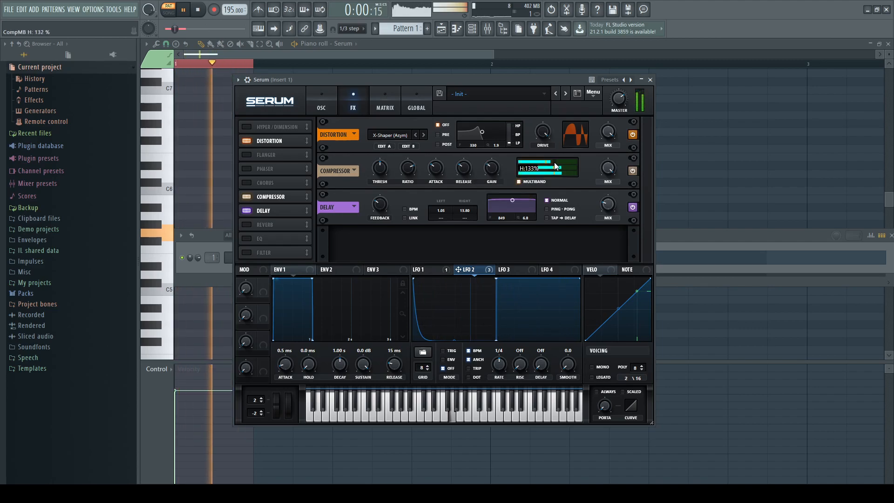
pyautogui.moveTo(492, 167); pyautogui.dragTo(496, 176)
pyautogui.moveTo(559, 168)
pyautogui.mouseDown()
pyautogui.moveTo(562, 174)
pyautogui.moveTo(550, 174)
pyautogui.mouseUp()
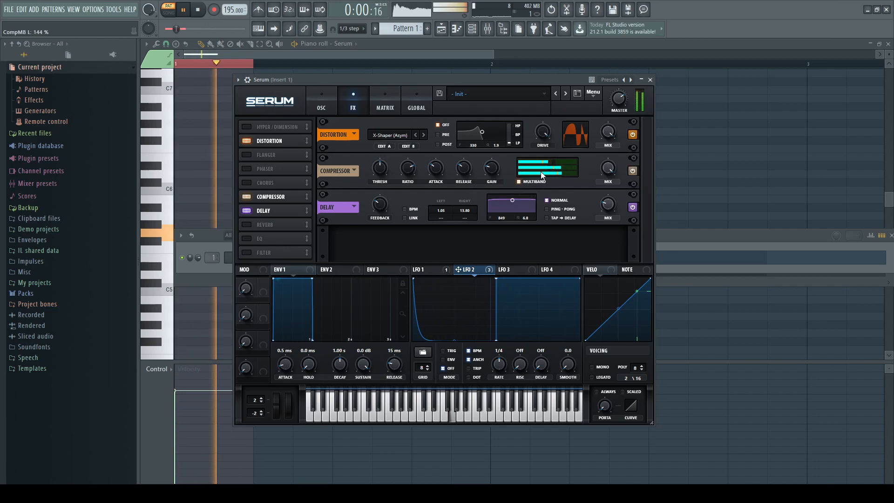
# Load the Reesey Mess 4 wavetable into oscillator B and set its wavetable position to 80
pyautogui.click(322, 105)
pyautogui.click(551, 137)
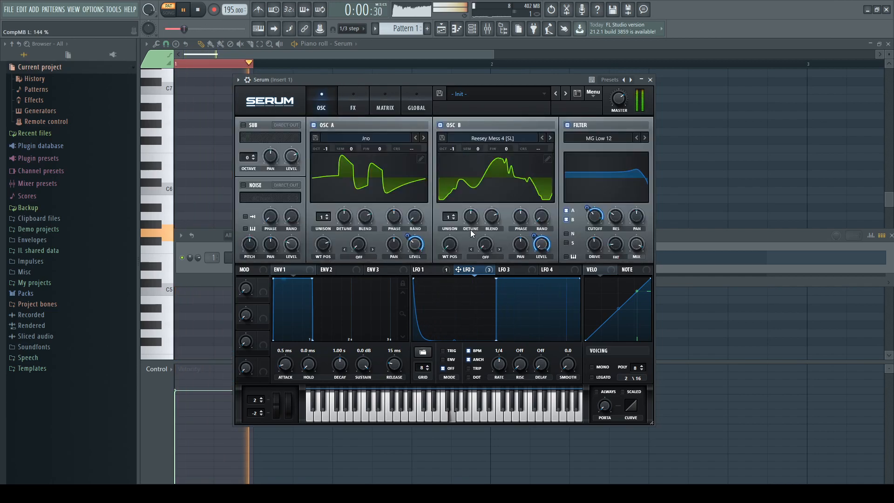
pyautogui.moveTo(452, 241)
pyautogui.mouseDown()
pyautogui.moveTo(453, 215)
pyautogui.moveTo(458, 273)
pyautogui.moveTo(462, 130)
pyautogui.moveTo(485, 224)
pyautogui.moveTo(456, 245)
pyautogui.mouseUp()
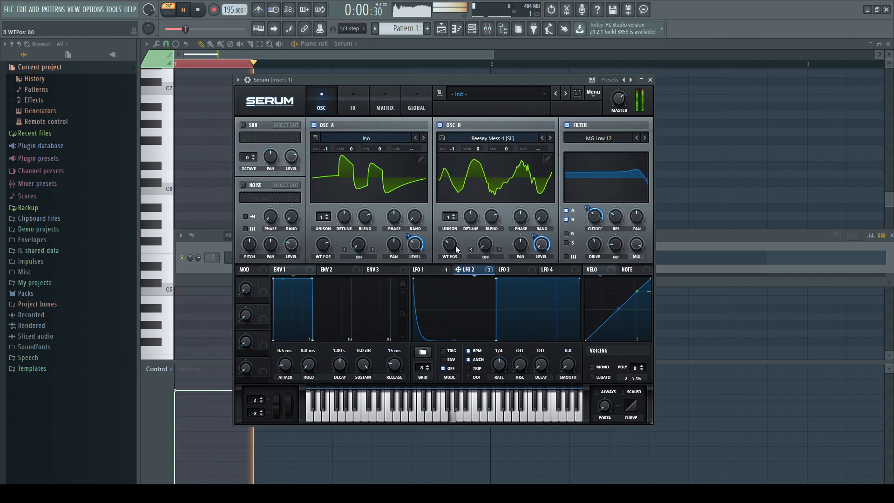
# Set the delay effect's left time to 1.00 ms and right time to 5.96 ms
pyautogui.click(385, 105)
pyautogui.click(353, 108)
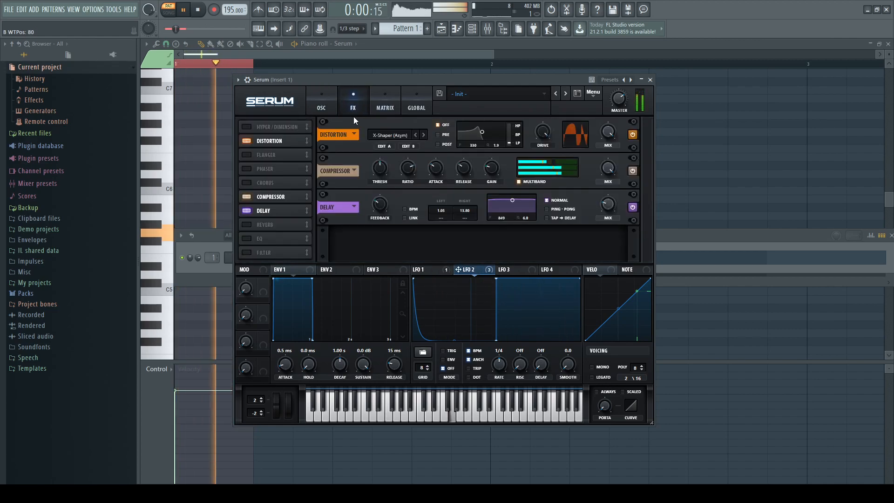
pyautogui.scroll(-12, 468, 212)
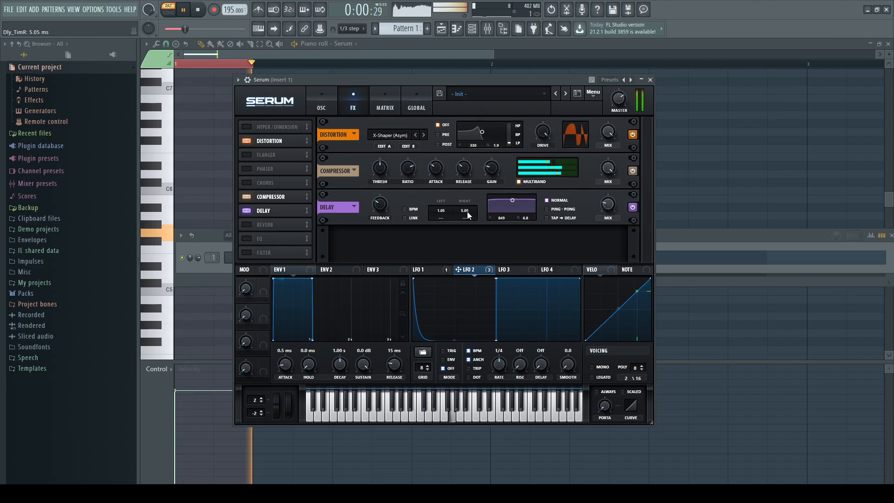
pyautogui.scroll(9, 465, 212)
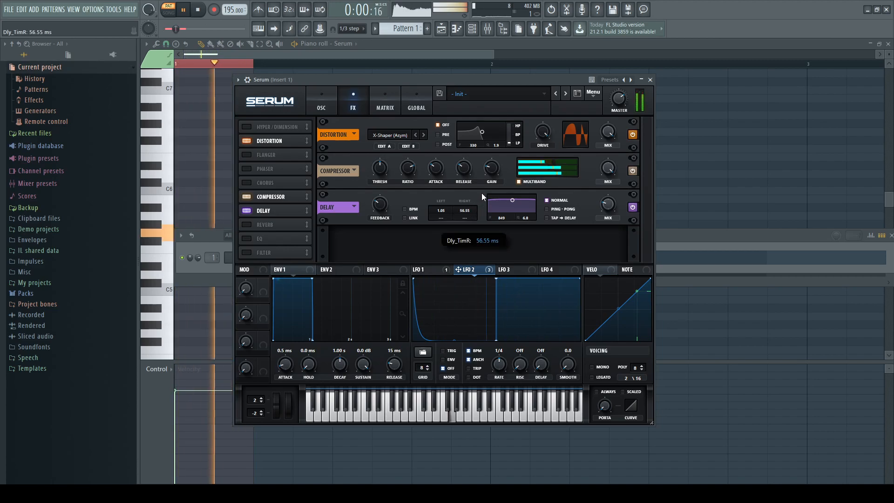
pyautogui.moveTo(480, 215); pyautogui.dragTo(482, 225)
pyautogui.scroll(-1, 440, 214)
pyautogui.scroll(3, 470, 213)
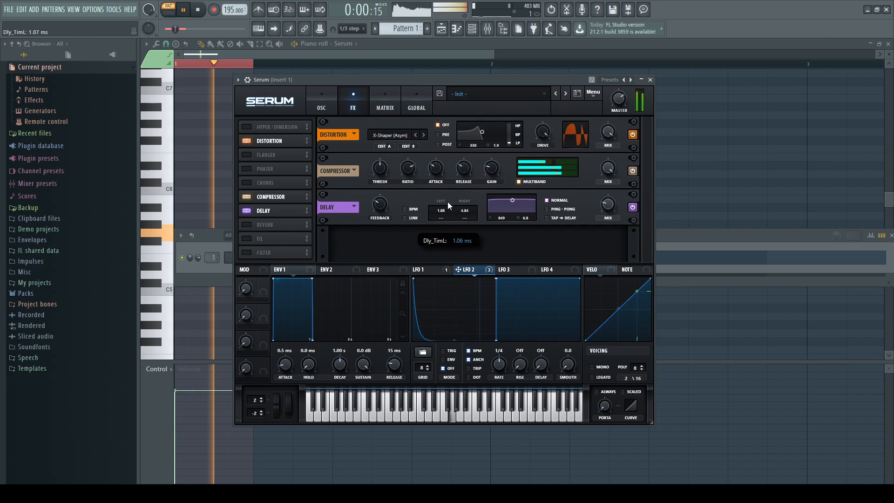
pyautogui.moveTo(453, 191); pyautogui.dragTo(478, 246)
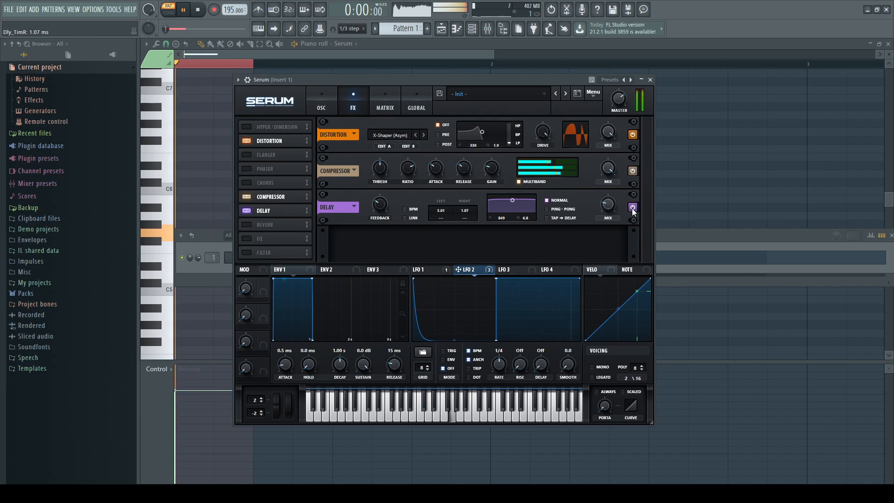
pyautogui.moveTo(443, 211); pyautogui.dragTo(470, 216)
# Switch the delay to ping-pong mode with an 18% mix and 24% feedback
pyautogui.moveTo(609, 204); pyautogui.dragTo(609, 207)
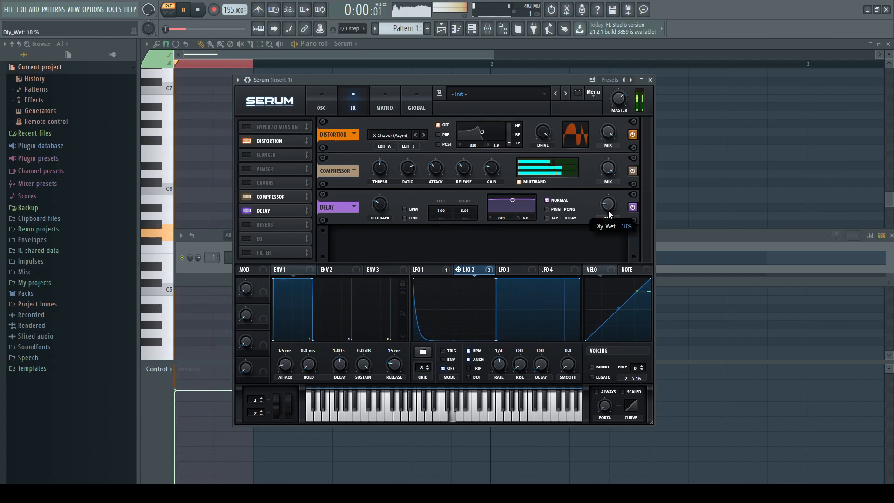
pyautogui.click(546, 209)
pyautogui.click(378, 215)
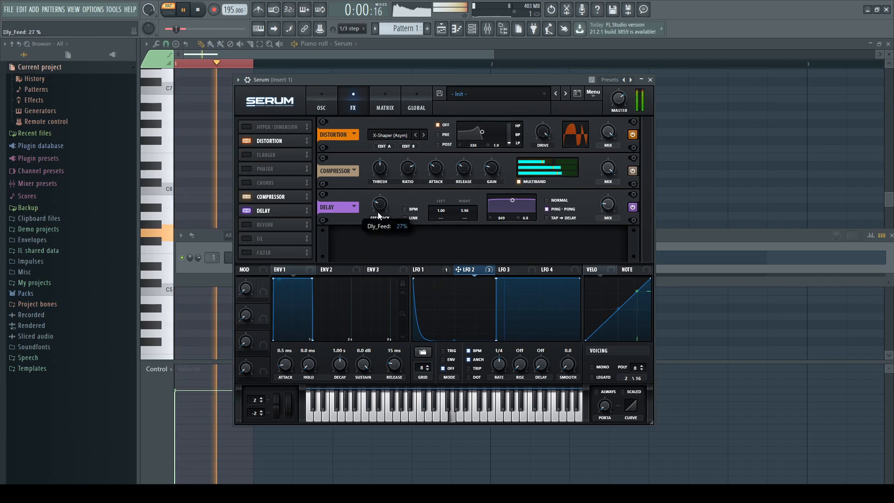
pyautogui.moveTo(382, 206)
pyautogui.mouseDown()
pyautogui.moveTo(392, 184)
pyautogui.moveTo(386, 196)
pyautogui.mouseUp()
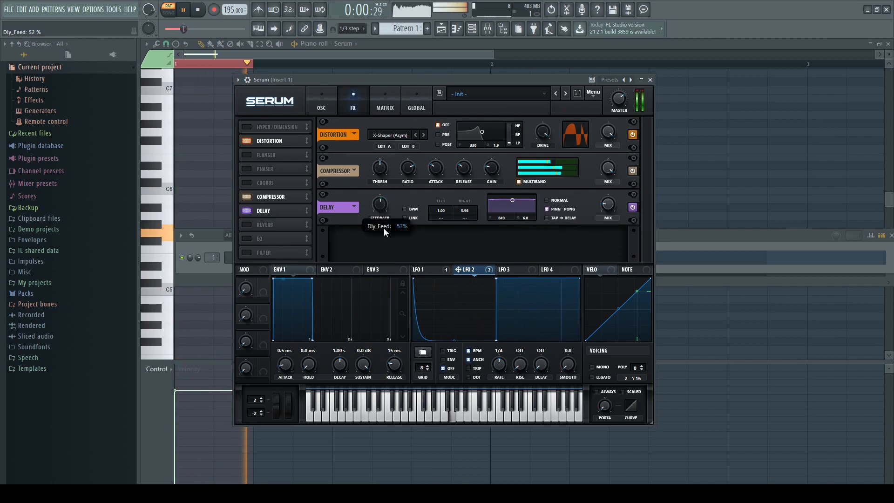
# Load the Scout wavetable into oscillator B with an adjusted wavetable position and set the filter cutoff to 124 Hz
pyautogui.click(338, 99)
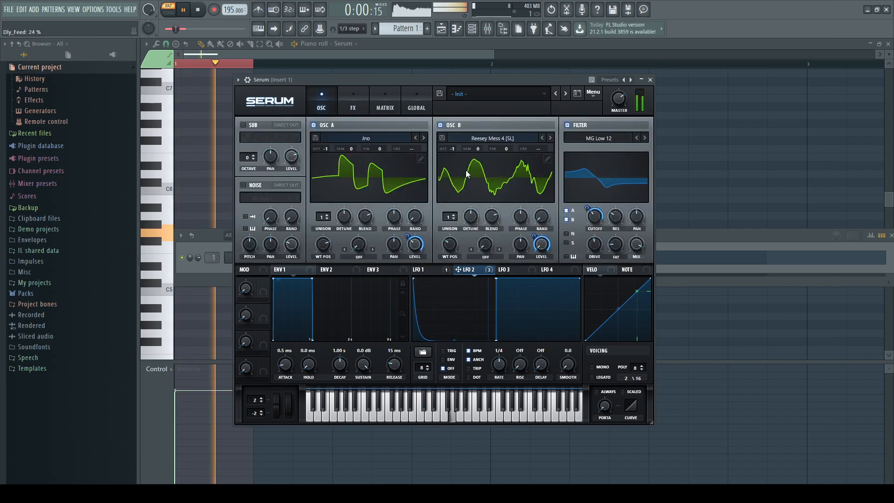
pyautogui.click(549, 139)
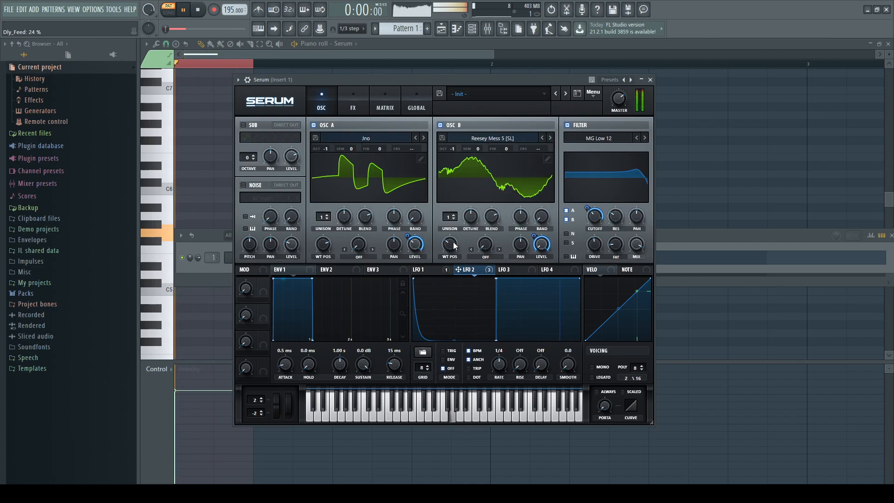
pyautogui.click(549, 139)
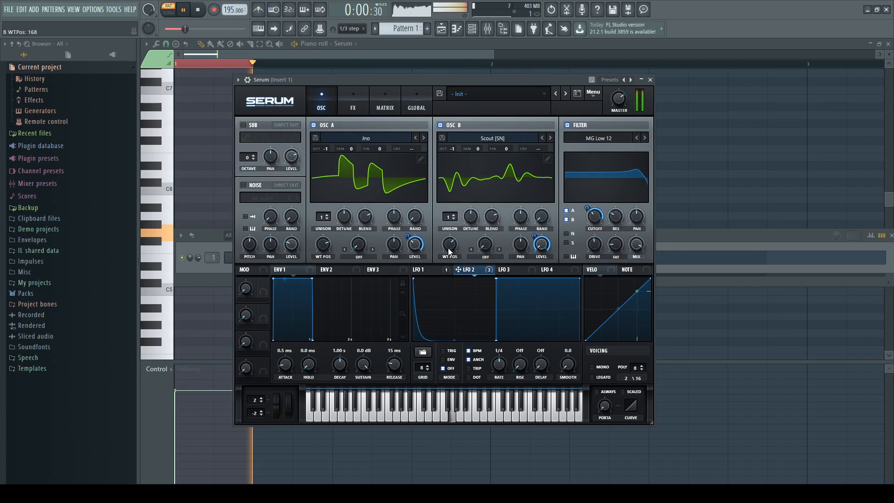
pyautogui.moveTo(450, 251)
pyautogui.mouseDown()
pyautogui.moveTo(465, 328)
pyautogui.moveTo(466, 255)
pyautogui.moveTo(455, 234)
pyautogui.moveTo(455, 255)
pyautogui.mouseUp()
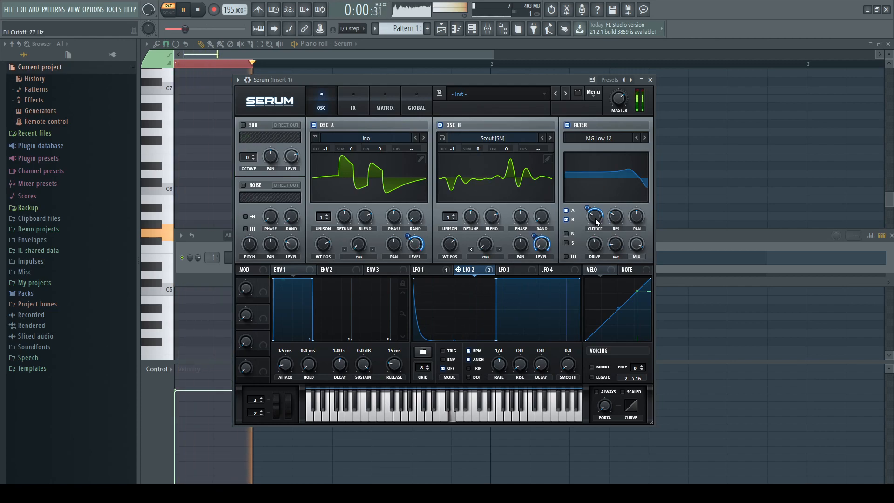
pyautogui.moveTo(596, 219)
pyautogui.mouseDown()
pyautogui.moveTo(592, 199)
pyautogui.moveTo(596, 216)
pyautogui.mouseUp()
# Audition oscillator B's wavetables from Solid Phase 1 to Trilobyte 3 and set the wavetable position to about 170
pyautogui.click(550, 138)
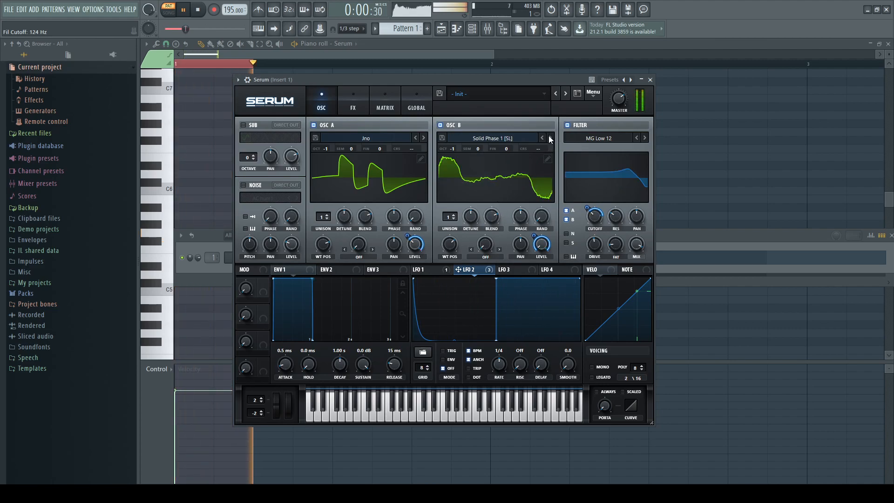
pyautogui.click(550, 138)
pyautogui.click(550, 138)
pyautogui.click(551, 137)
pyautogui.click(550, 138)
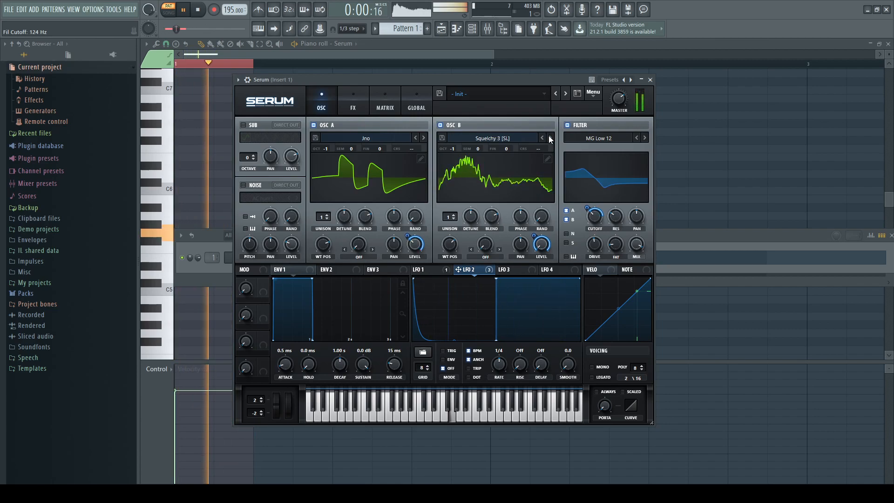
pyautogui.click(550, 137)
pyautogui.click(551, 138)
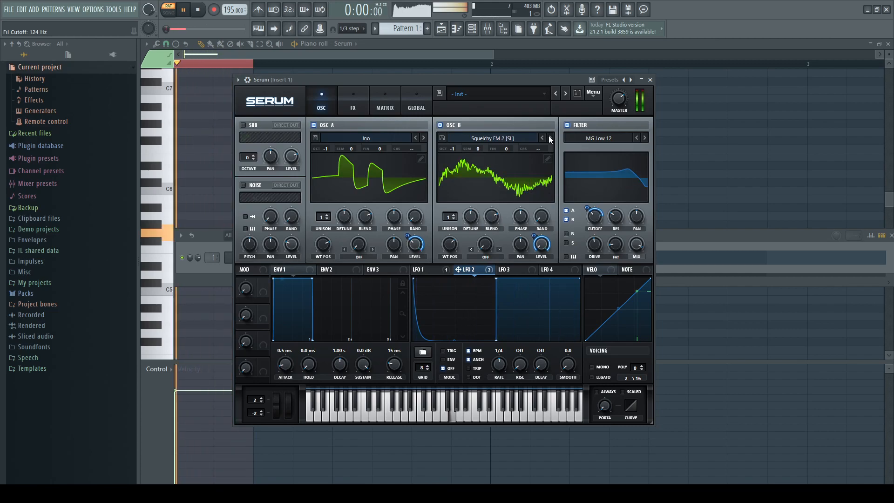
pyautogui.click(550, 138)
pyautogui.click(550, 138)
pyautogui.click(551, 138)
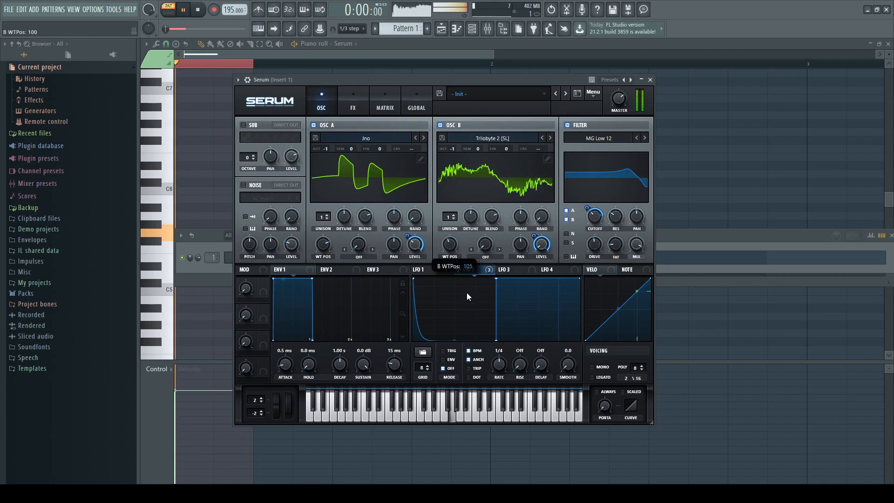
pyautogui.click(550, 138)
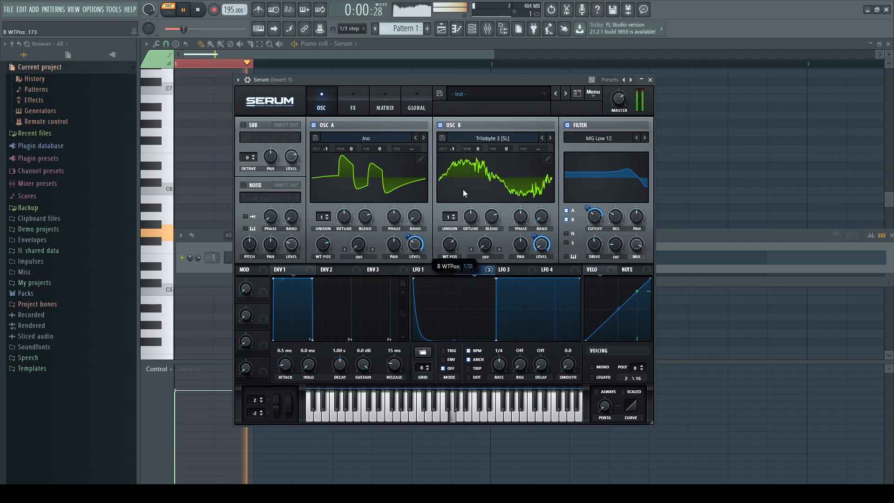
# Step oscillator B's wavetable through Basic Shapes to Basic_Mdc, with the wavetable position set to about 15
pyautogui.click(550, 139)
pyautogui.moveTo(450, 244); pyautogui.dragTo(452, 231)
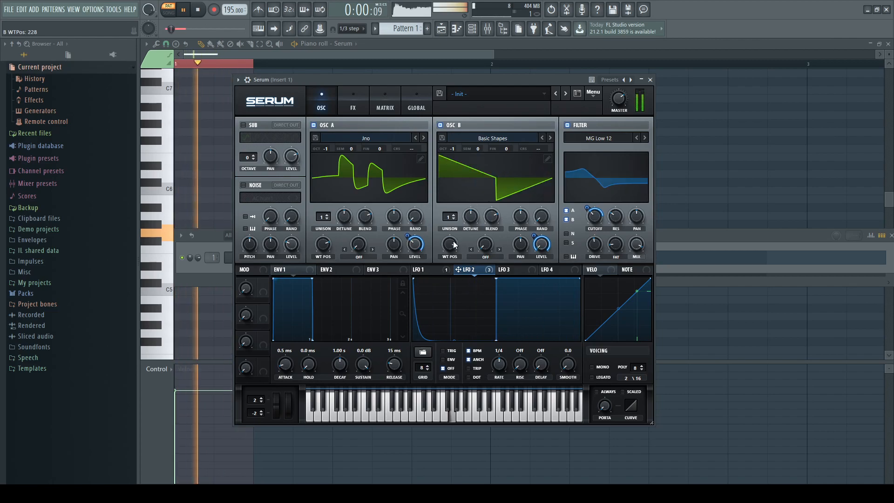
pyautogui.moveTo(452, 242); pyautogui.dragTo(474, 249)
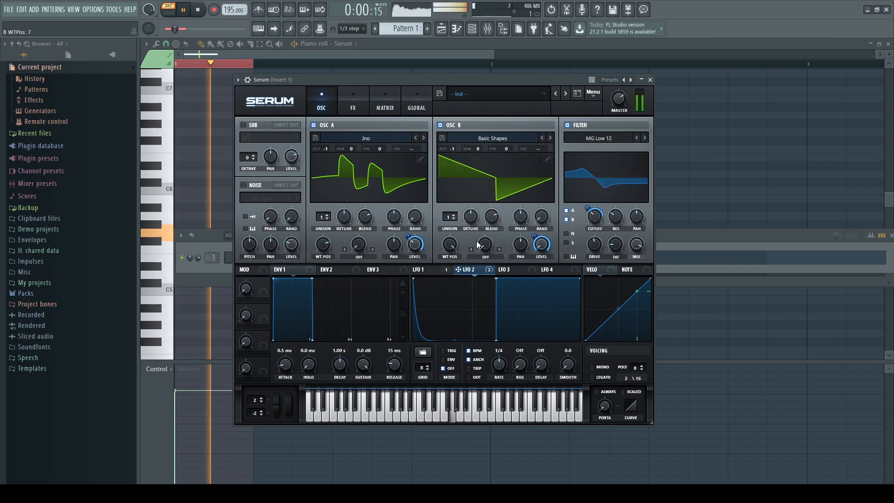
pyautogui.click(549, 138)
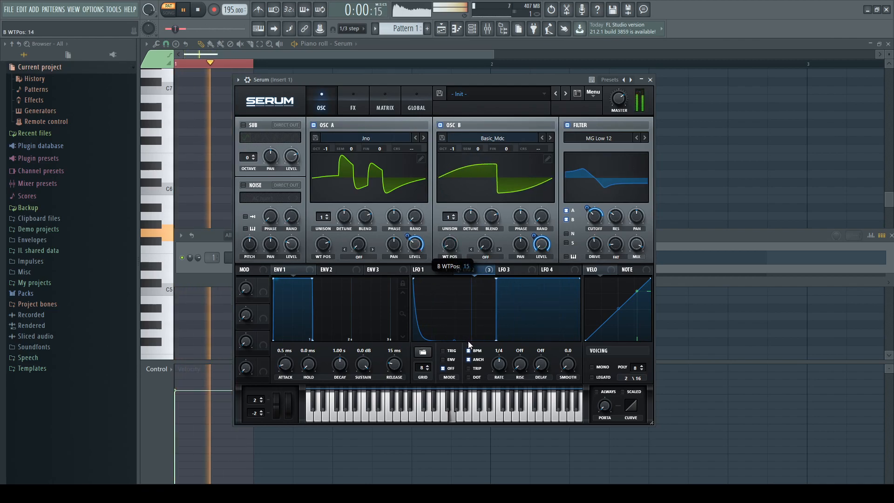
# Reshape the low and high bands of Insert 4's Fruity parametric EQ 2, setting band 3 to about 192 Hz and -2.8 dB
pyautogui.click(487, 29)
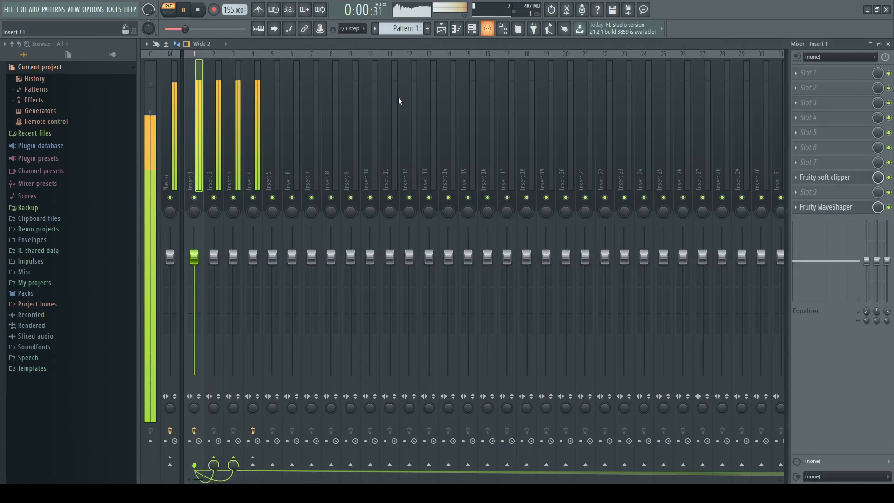
pyautogui.click(233, 198)
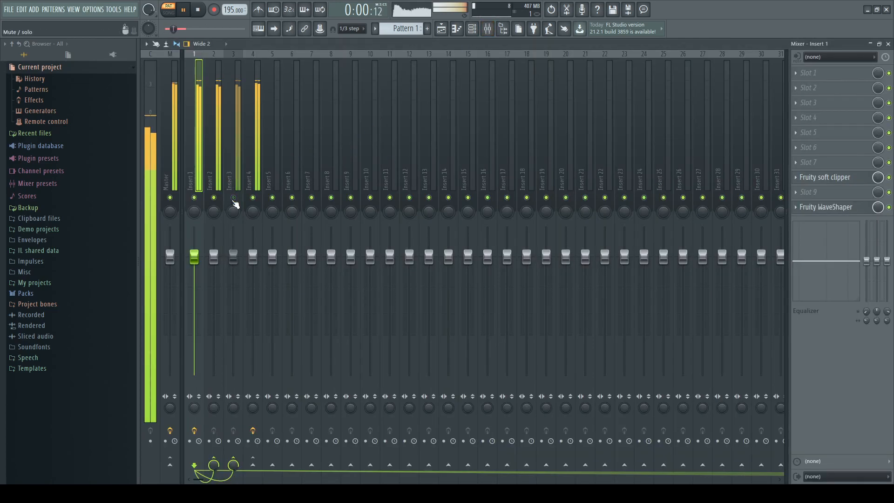
pyautogui.click(248, 171)
pyautogui.click(818, 137)
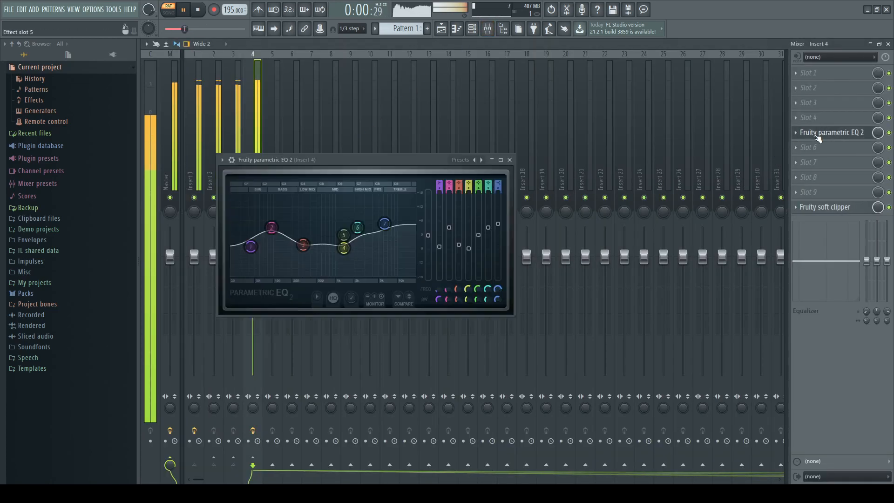
pyautogui.moveTo(384, 224); pyautogui.dragTo(351, 221)
pyautogui.moveTo(272, 227)
pyautogui.mouseDown()
pyautogui.moveTo(257, 207)
pyautogui.moveTo(269, 210)
pyautogui.mouseUp()
pyautogui.moveTo(303, 245)
pyautogui.mouseDown()
pyautogui.moveTo(296, 230)
pyautogui.moveTo(285, 232)
pyautogui.moveTo(290, 241)
pyautogui.mouseUp()
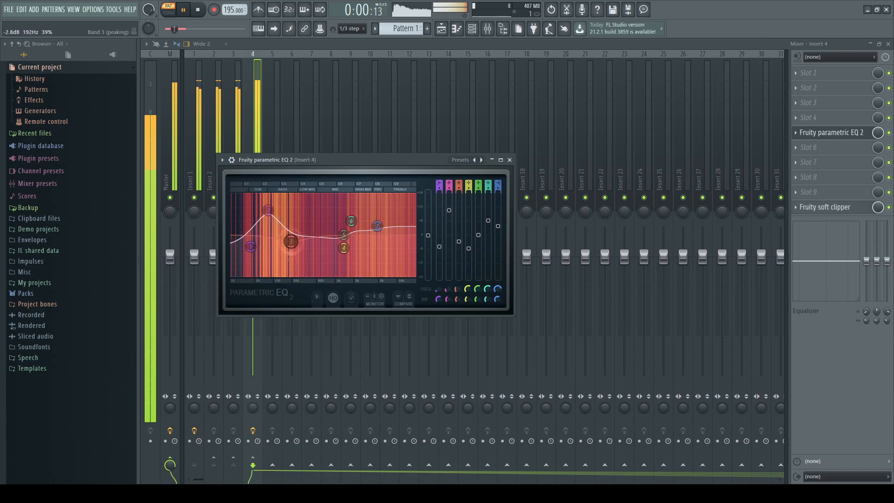
pyautogui.moveTo(267, 209); pyautogui.dragTo(299, 251)
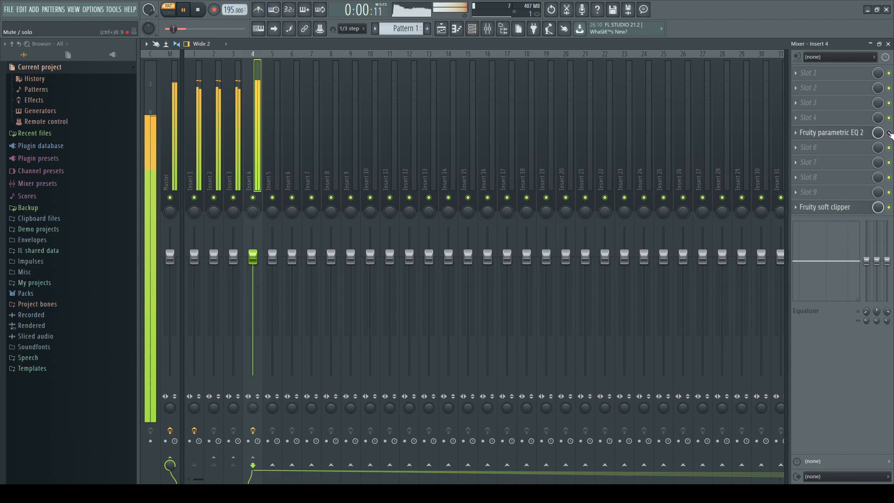
# Listen to the mix with Insert 3 muted, select Insert 1 and reopen the Serum instrument
pyautogui.click(234, 198)
pyautogui.click(236, 187)
pyautogui.click(216, 183)
pyautogui.click(197, 180)
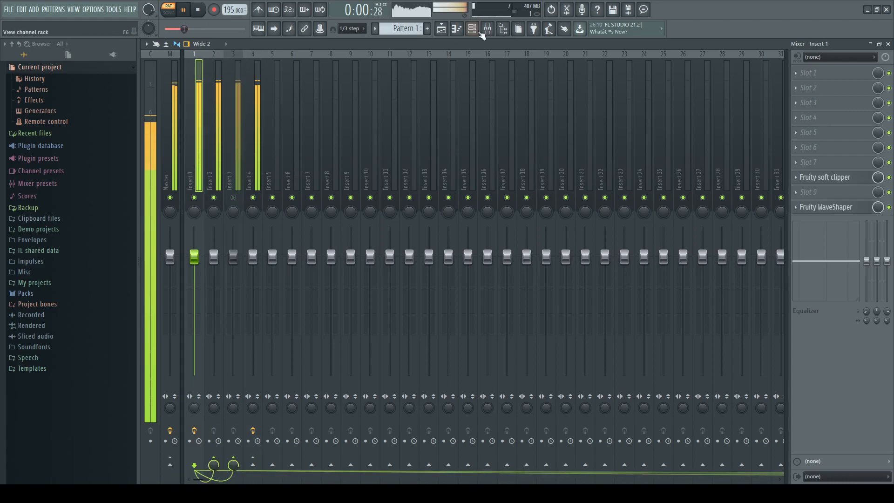
pyautogui.click(474, 30)
pyautogui.click(256, 257)
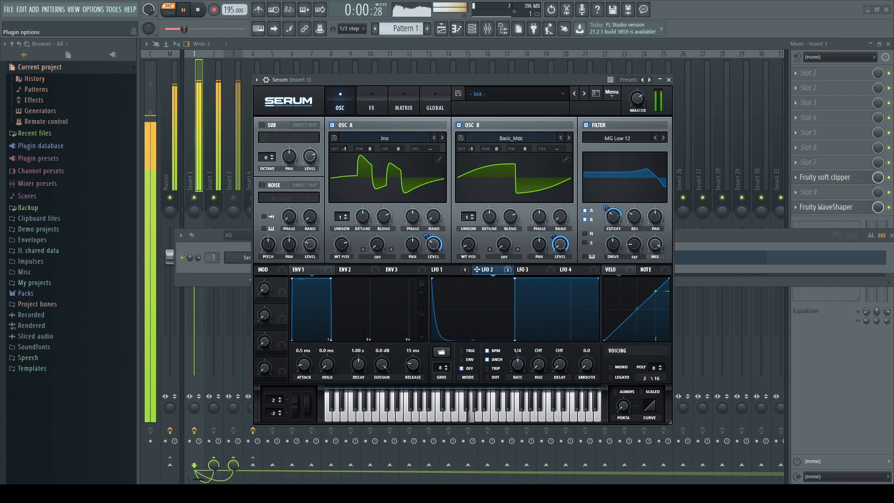
# Reactivate all mixer inserts, load the lolita kick 2 preset into Serum and start playback
pyautogui.press('space')
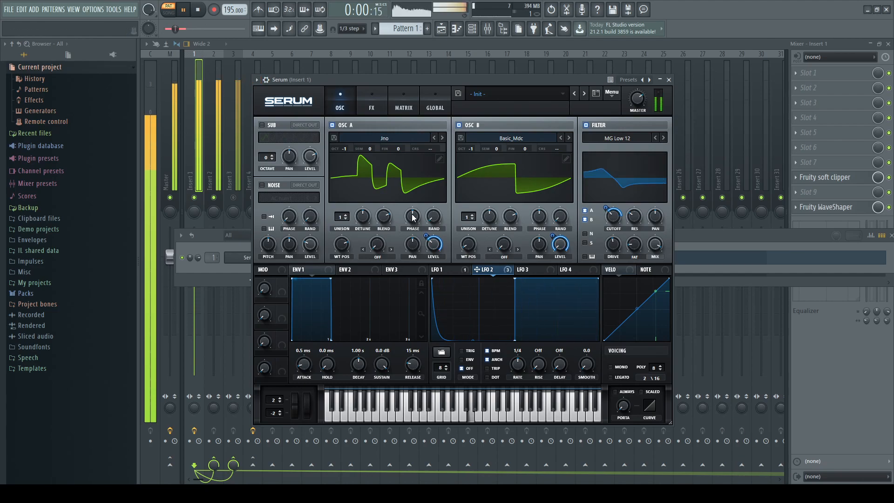
pyautogui.rightClick(213, 197)
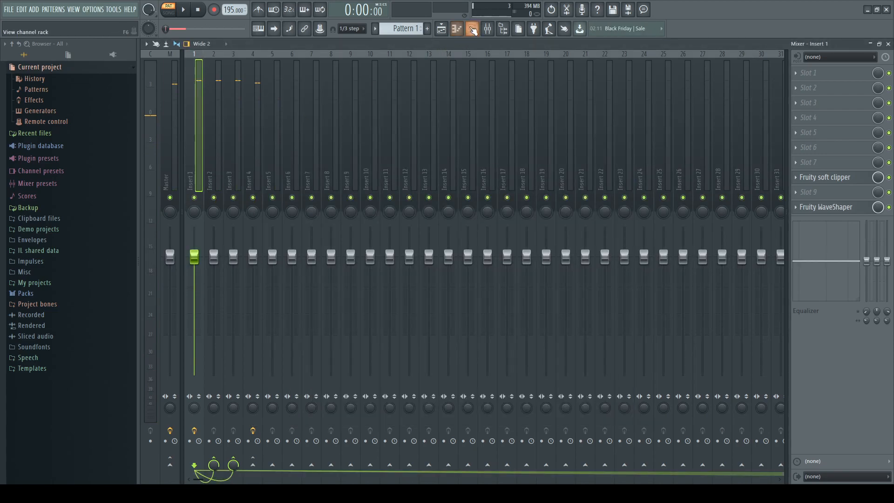
pyautogui.click(472, 29)
pyautogui.click(250, 261)
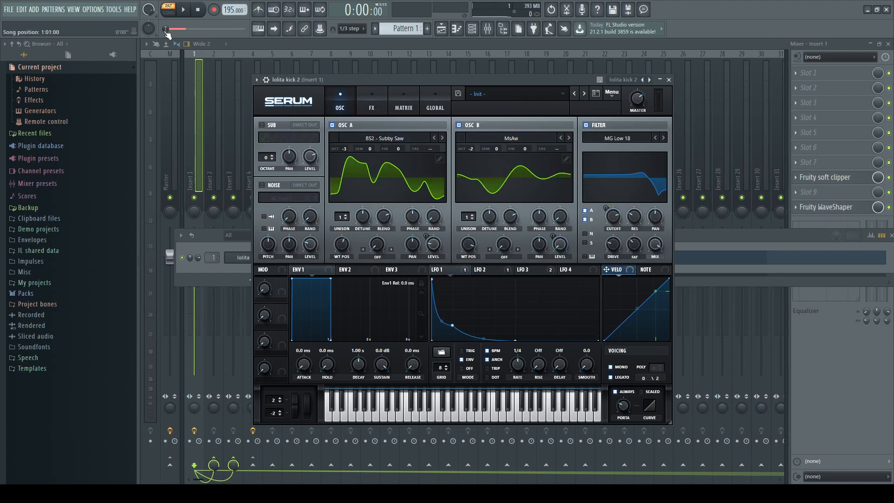
pyautogui.press('space')
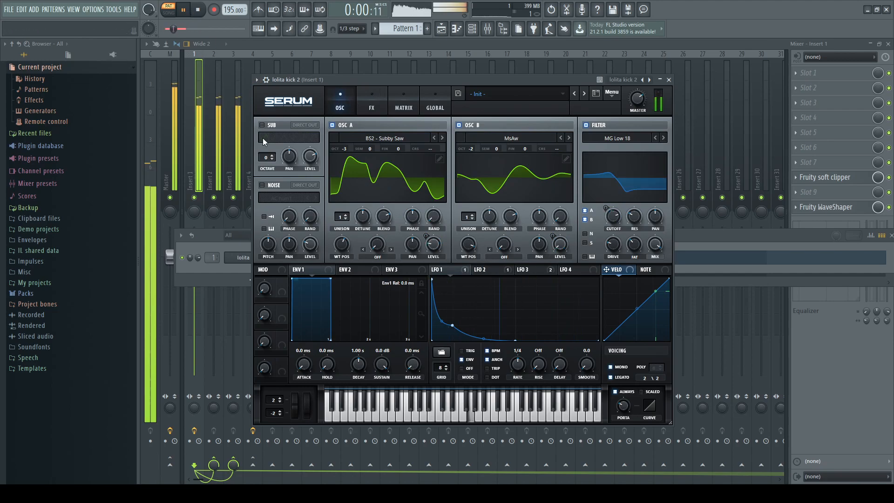
# Toggle the mutes of Inserts 3 and 1 to compare their contribution to the kick
pyautogui.click(214, 177)
pyautogui.click(233, 198)
pyautogui.click(194, 197)
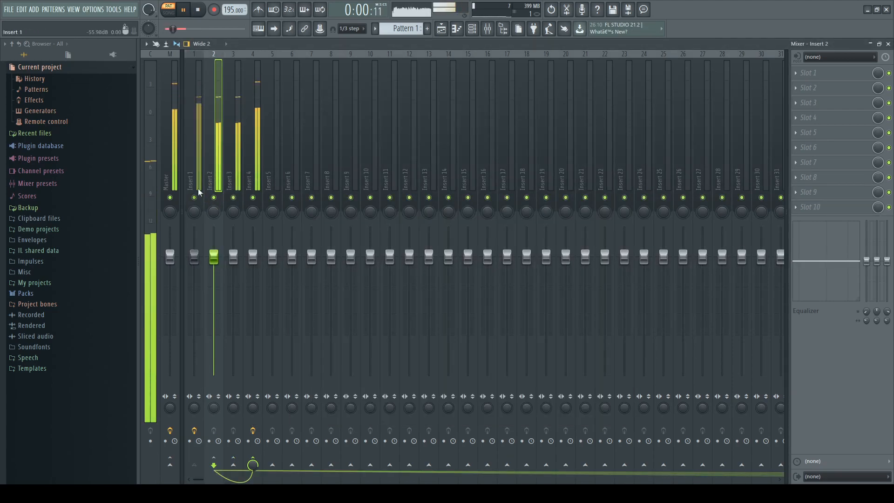
pyautogui.click(195, 201)
# Remove Fruity WaveShaper from Insert 1's effect chain and select Insert 4
pyautogui.click(796, 207)
pyautogui.click(810, 226)
pyautogui.click(258, 200)
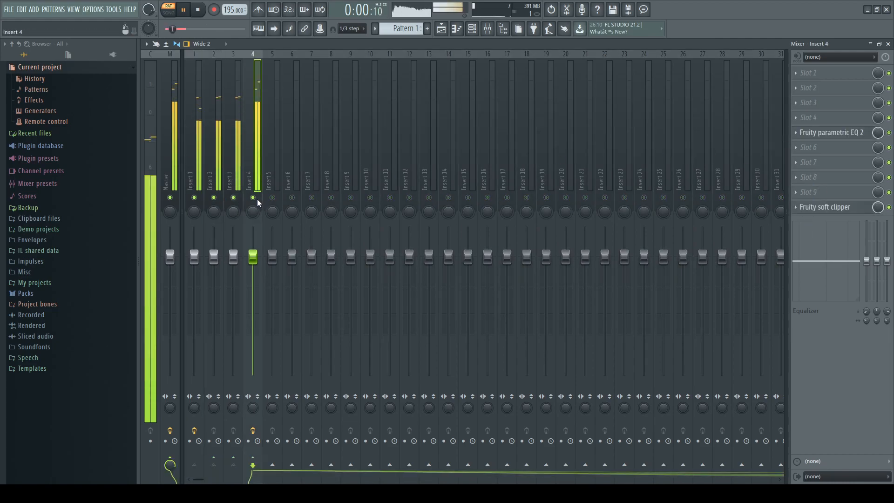
# Open the lolita kick 2 instrument's effects and examine the X-Shaper curves of its distortion
pyautogui.click(472, 28)
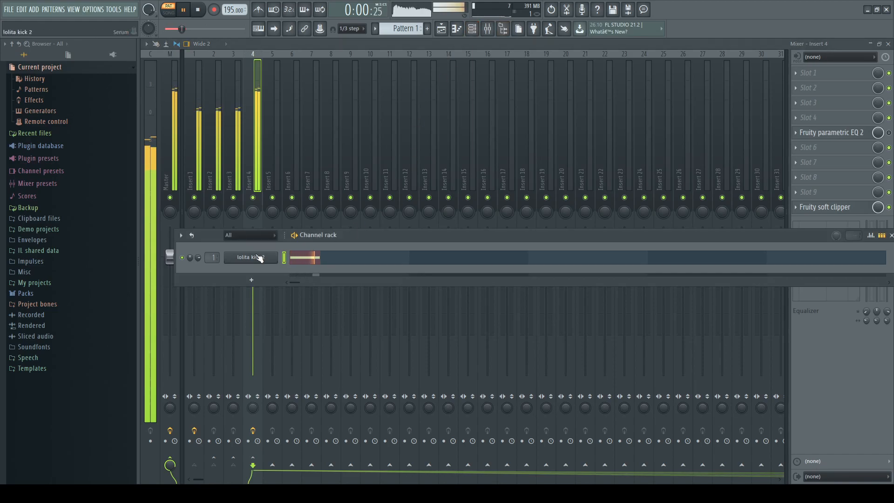
pyautogui.click(251, 257)
pyautogui.moveTo(413, 75); pyautogui.dragTo(383, 72)
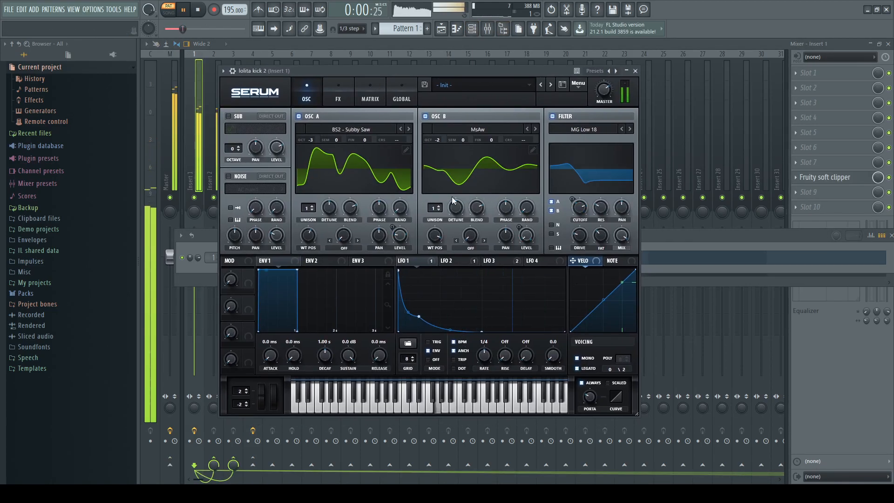
pyautogui.click(350, 88)
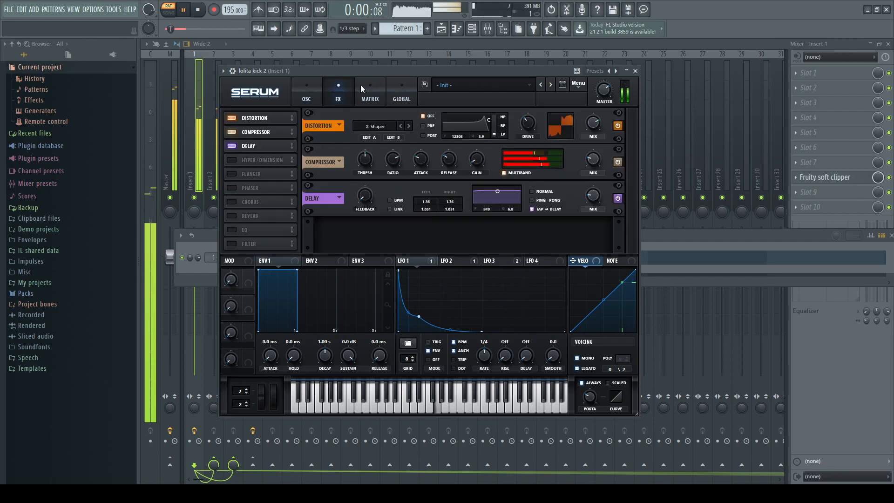
pyautogui.click(369, 137)
pyautogui.click(232, 84)
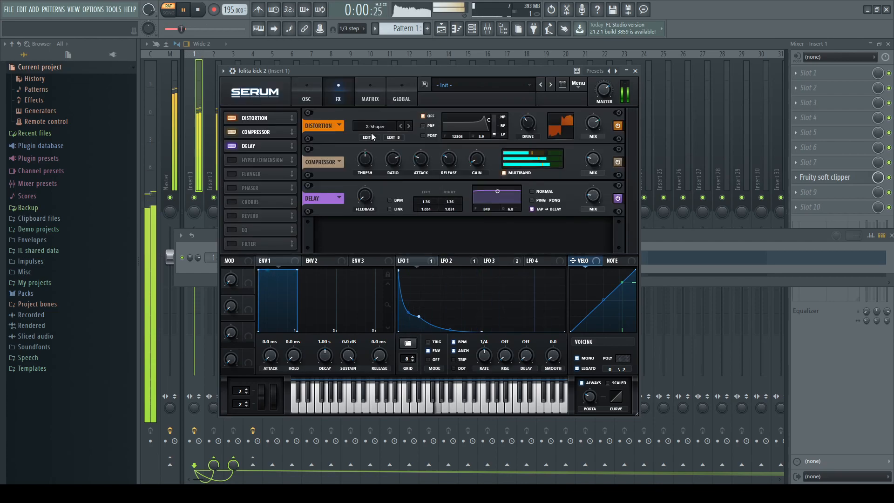
pyautogui.click(363, 136)
pyautogui.click(231, 82)
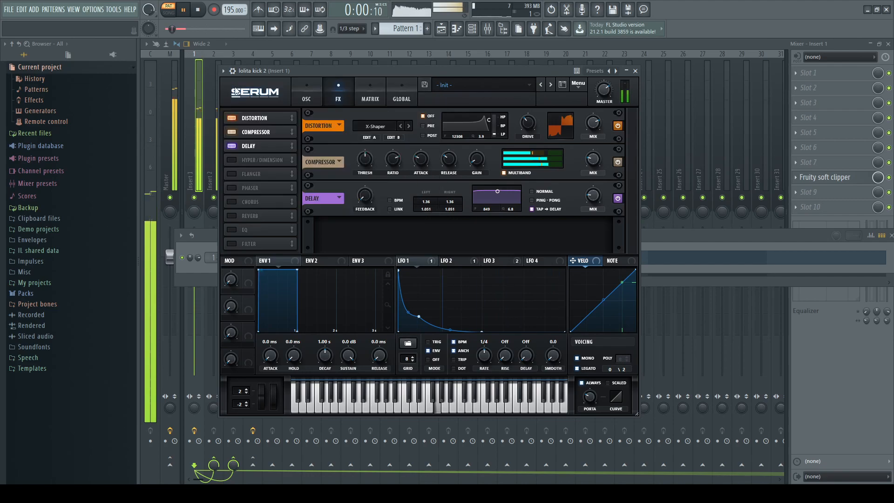
# Set the distortion drive to 35% and the compressor mix to 34
pyautogui.moveTo(529, 108); pyautogui.dragTo(540, 135)
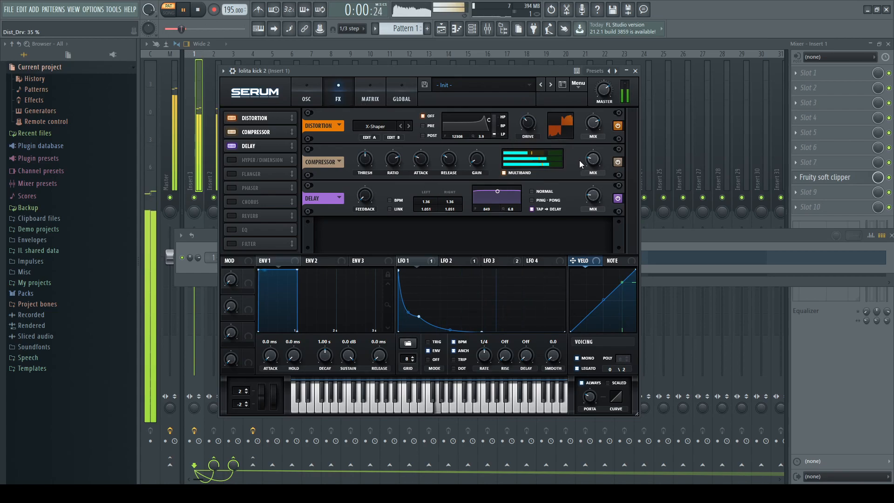
pyautogui.moveTo(595, 155)
pyautogui.moveTo(621, 116); pyautogui.dragTo(635, 190)
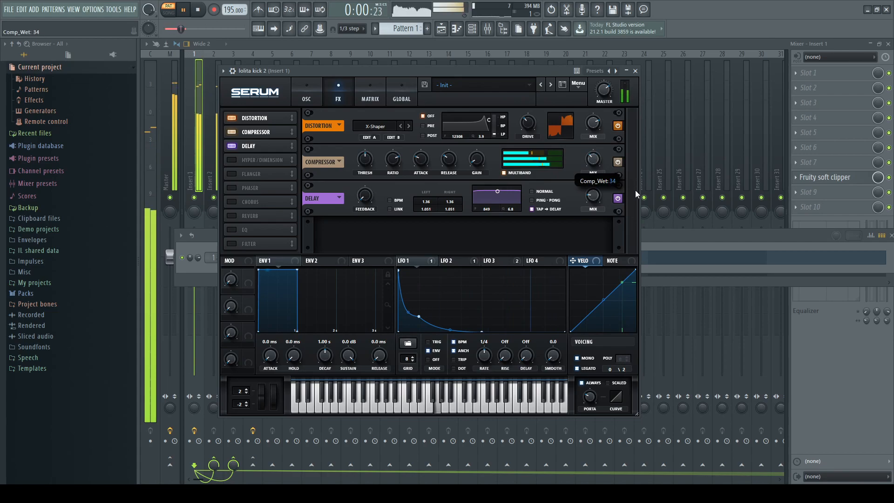
pyautogui.moveTo(479, 150)
# Set oscillator A's wavetable position to 176 and load the 4088 wavetable during playback
pyautogui.click(306, 96)
pyautogui.press('space')
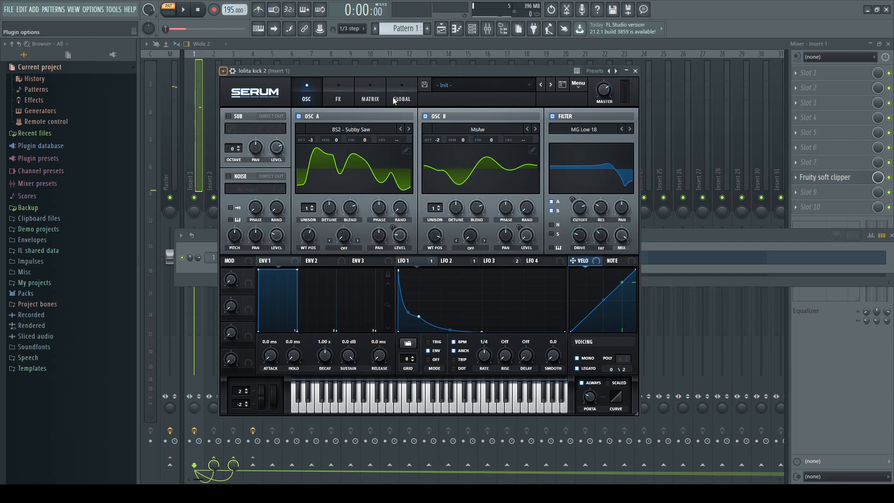
pyautogui.click(188, 13)
pyautogui.moveTo(310, 238)
pyautogui.mouseDown()
pyautogui.moveTo(314, 287)
pyautogui.moveTo(321, 215)
pyautogui.moveTo(320, 225)
pyautogui.mouseUp()
pyautogui.click(408, 129)
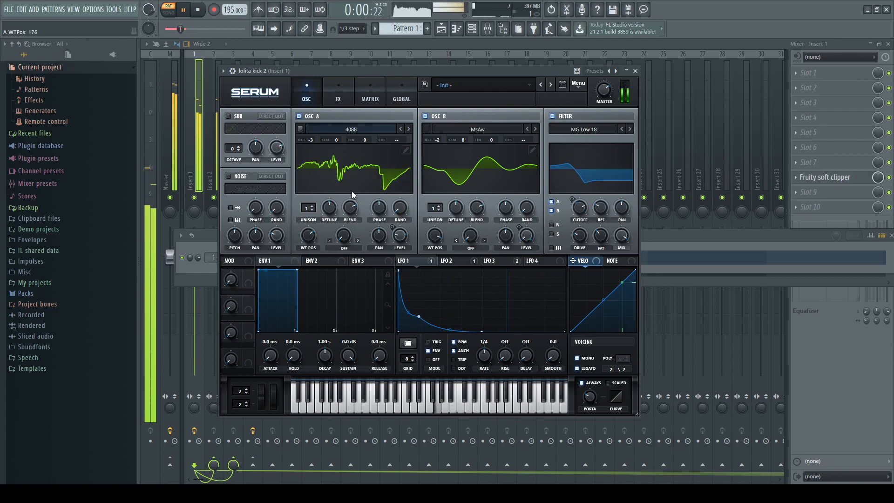
# Audition oscillator A's wavetables through Analog_BD_Sin, Basic Mini and Basic_McB up to BS2 - Acid
pyautogui.click(410, 130)
pyautogui.click(410, 130)
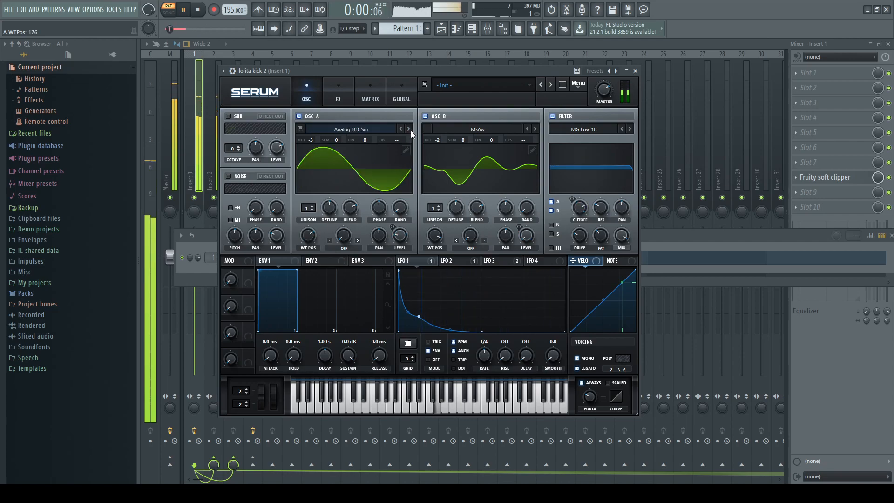
pyautogui.click(409, 130)
pyautogui.click(409, 130)
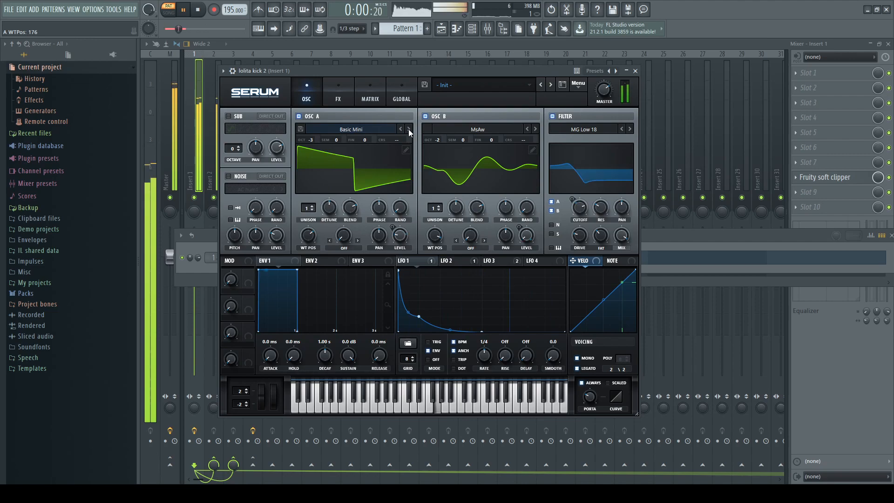
pyautogui.click(409, 130)
pyautogui.click(408, 129)
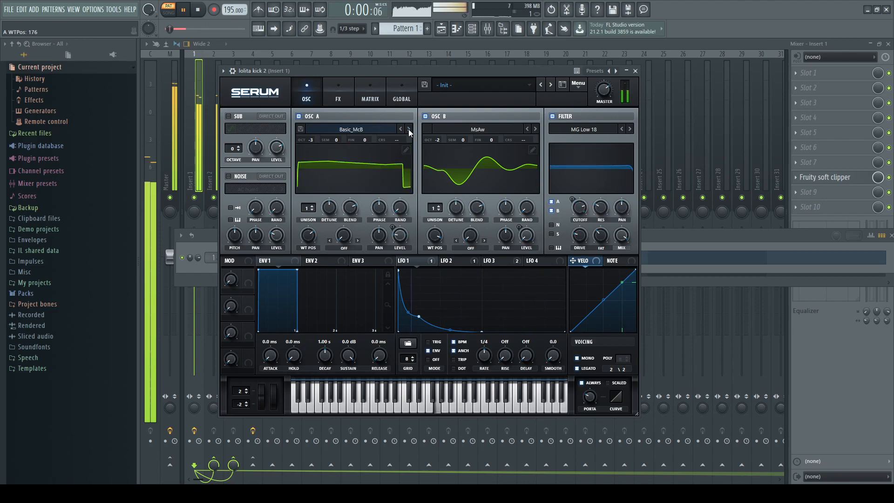
pyautogui.click(408, 130)
pyautogui.click(407, 129)
pyautogui.click(408, 130)
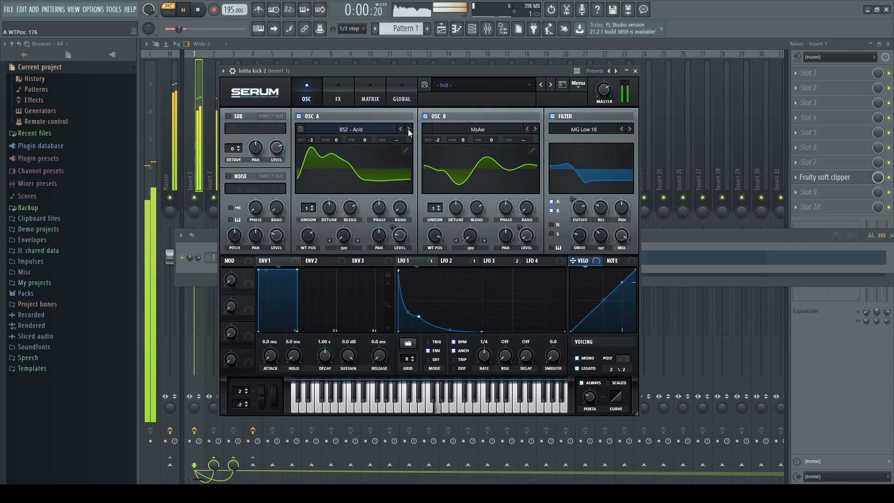
# Set oscillator A's wavetable position to 94 and step on through BS2 - Filthy to the DS Saw and Tri wavetable
pyautogui.moveTo(308, 235); pyautogui.dragTo(331, 254)
pyautogui.click(410, 129)
pyautogui.click(410, 129)
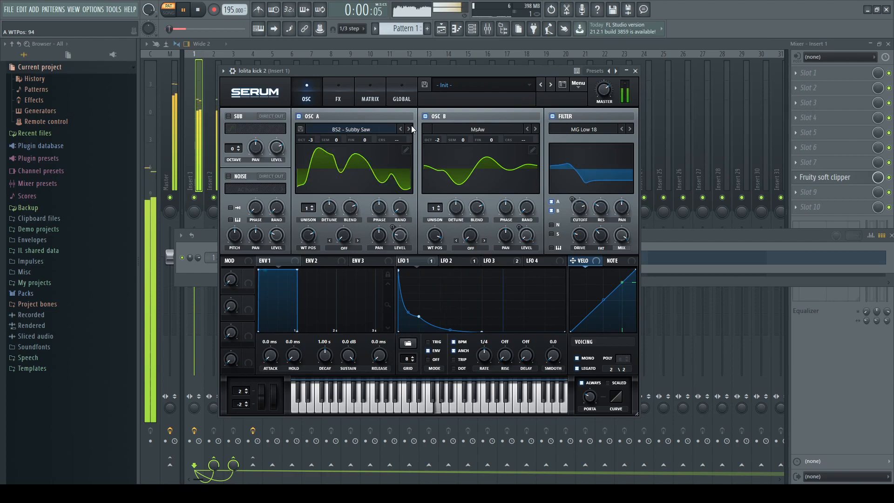
pyautogui.click(404, 128)
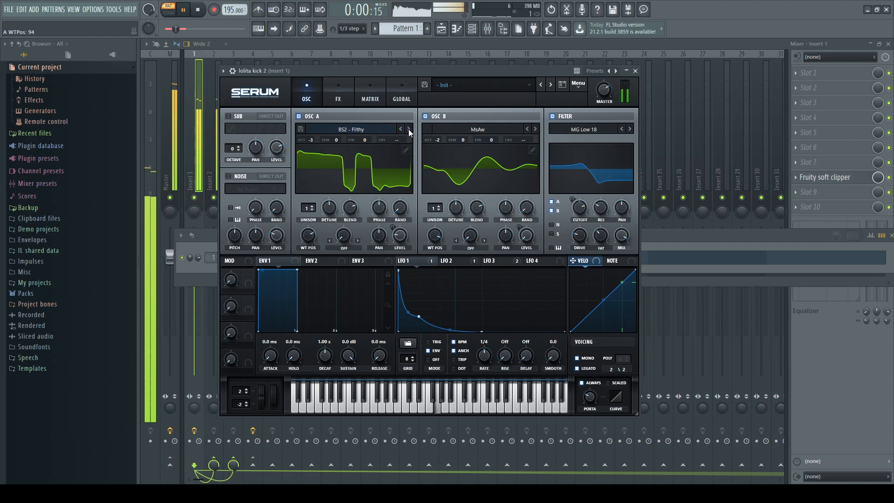
pyautogui.click(408, 129)
pyautogui.click(408, 129)
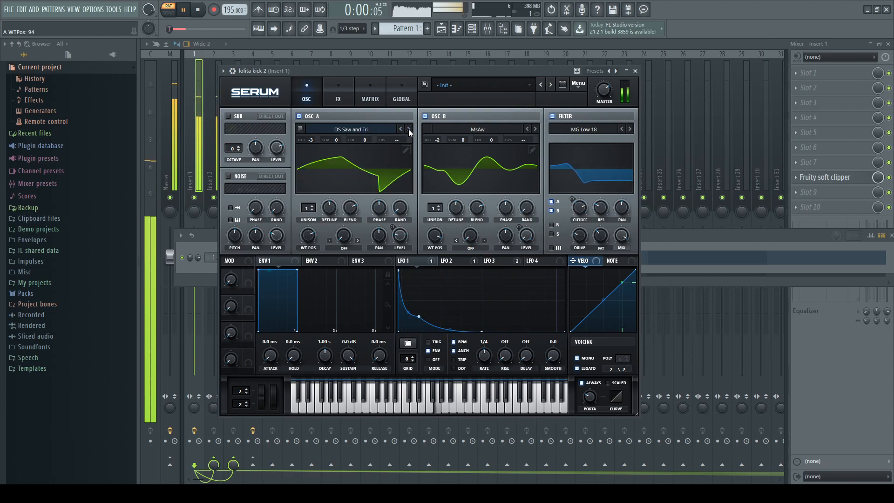
# Load the 2nd drop kinda kick higher energy preset and set oscillator A's wavetable position to 2
pyautogui.moveTo(307, 235)
pyautogui.mouseDown()
pyautogui.moveTo(345, 323)
pyautogui.moveTo(317, 241)
pyautogui.mouseUp()
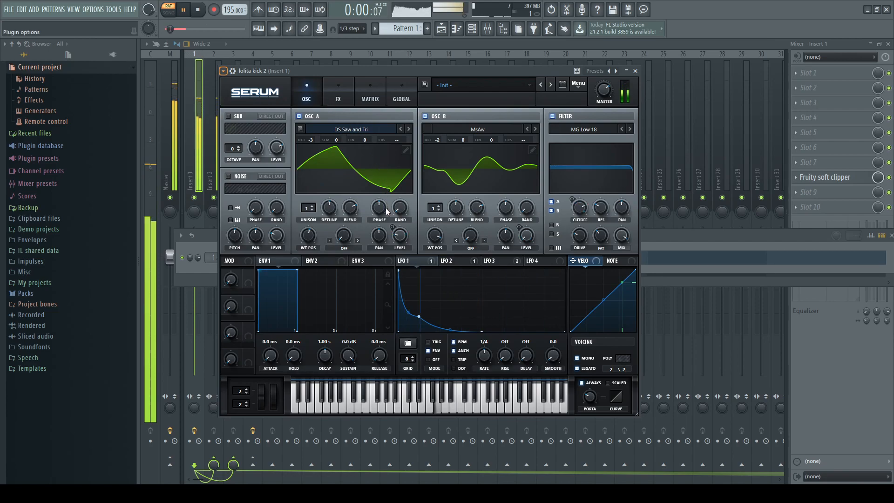
pyautogui.hotkey('ctrl', 'z')
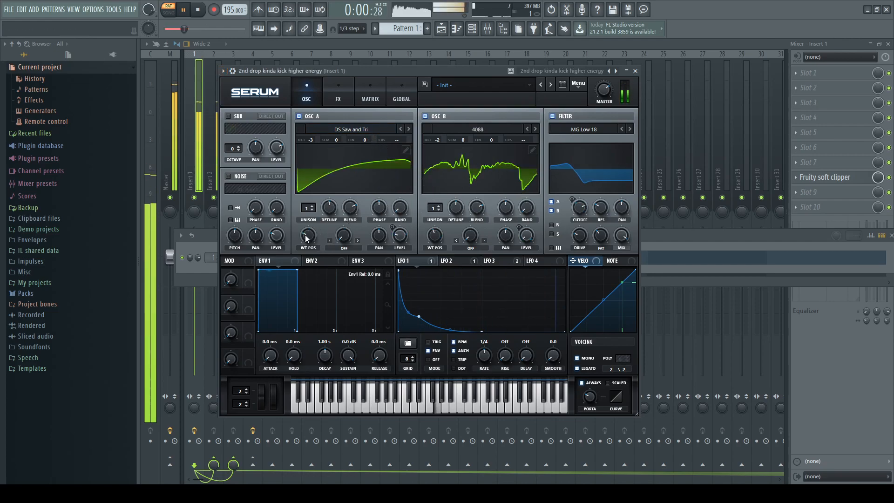
pyautogui.scroll(1, 308, 239)
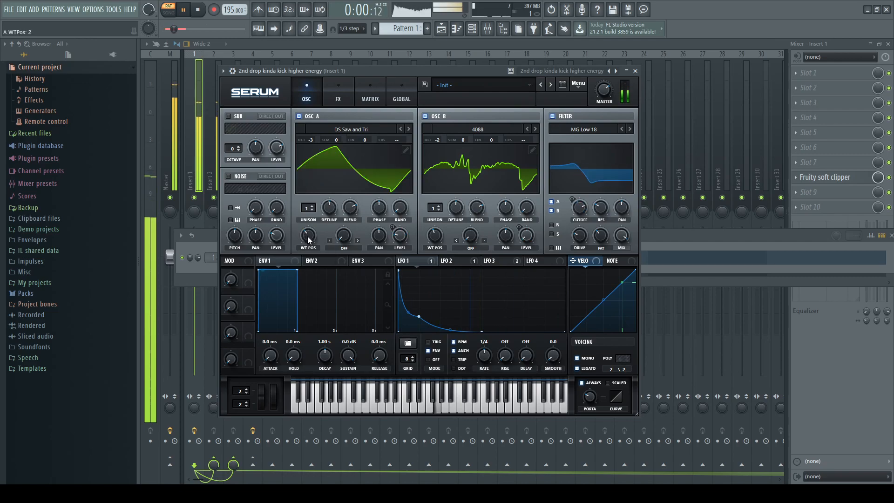
# Set oscillator A's wavetable position to 1 and stop playback
pyautogui.moveTo(307, 236); pyautogui.dragTo(317, 274)
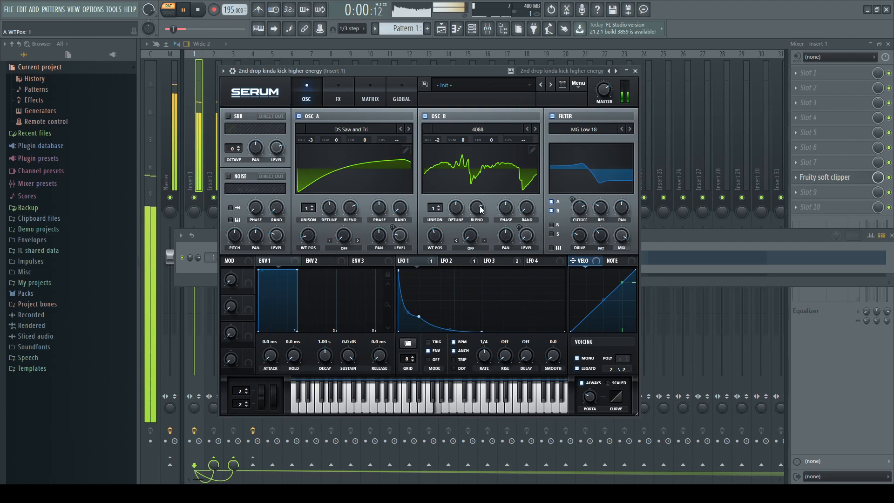
pyautogui.click(183, 10)
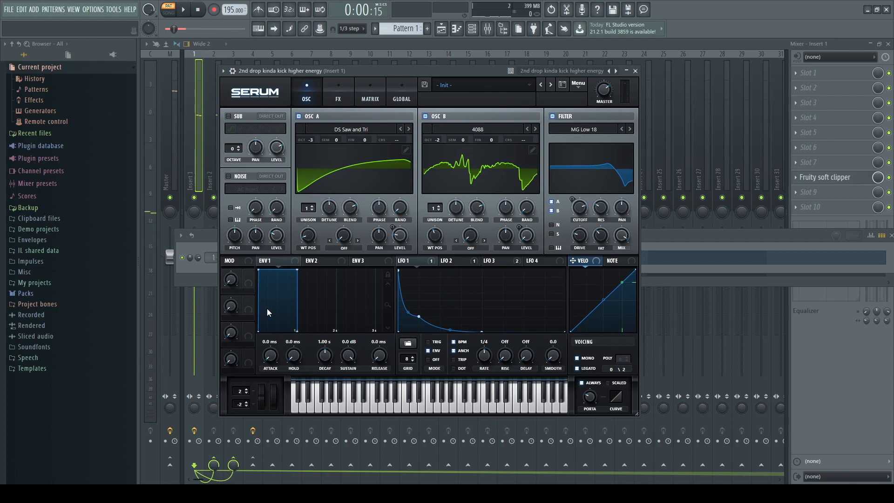
# Review the preset's modulation matrix and effects chain, then return to the oscillator view
pyautogui.click(370, 95)
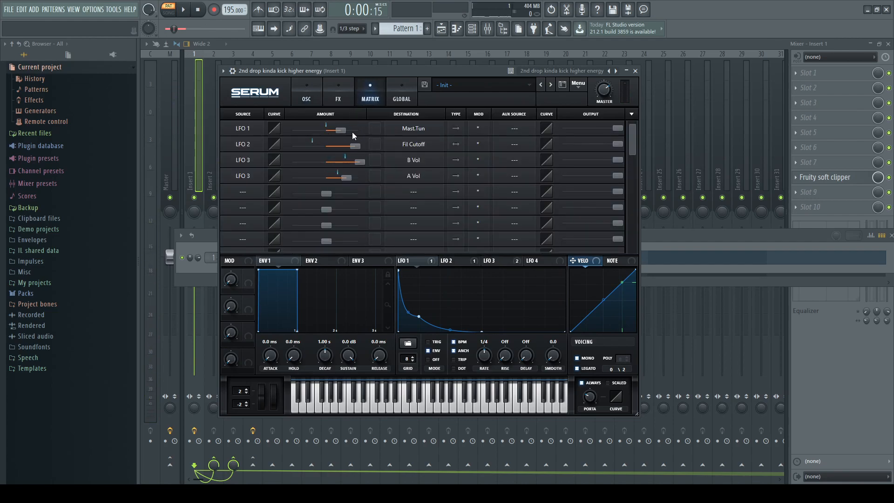
pyautogui.click(348, 98)
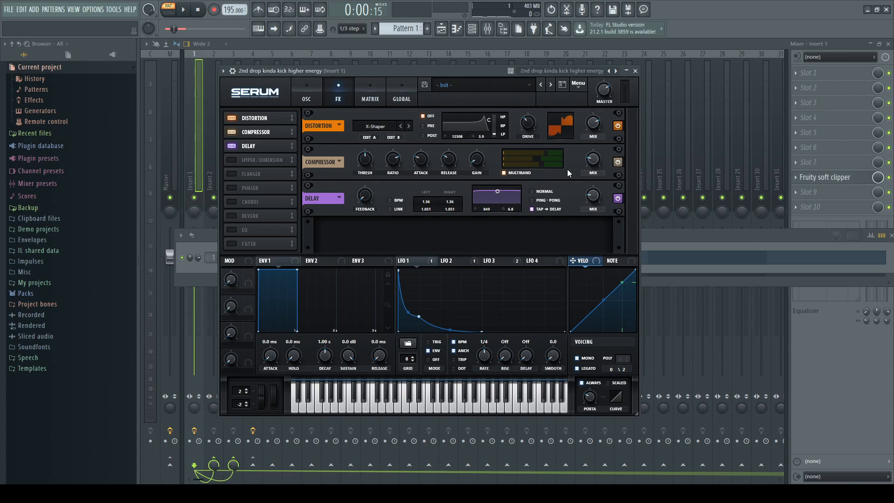
pyautogui.click(311, 97)
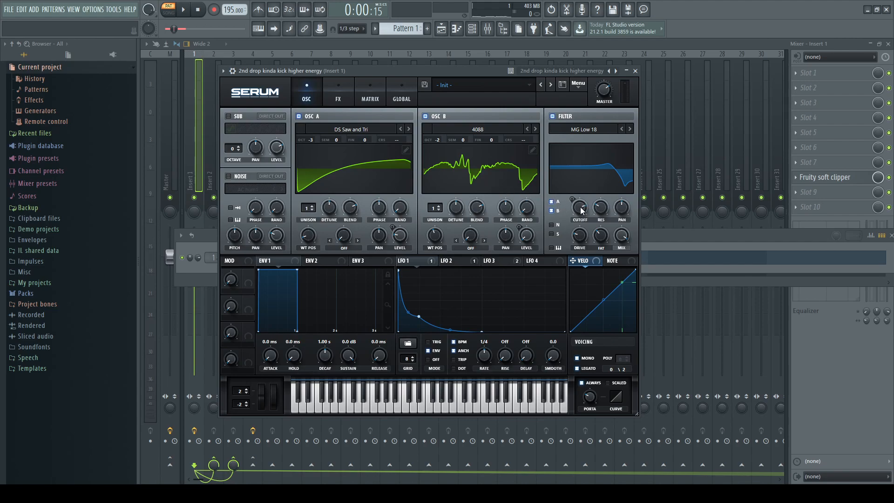
# Start playback and audition oscillator B's Acid wavetable at position 43 and Analog_BD_Sin at position 152
pyautogui.press('space')
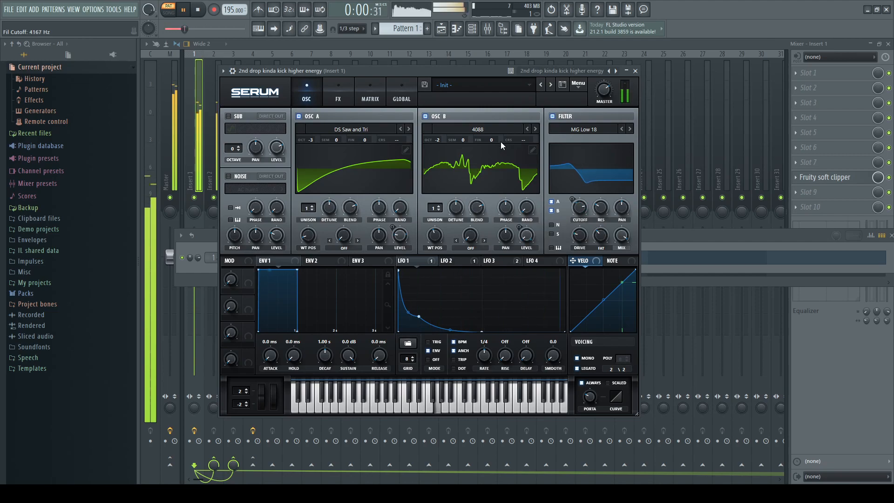
pyautogui.moveTo(431, 239); pyautogui.dragTo(441, 199)
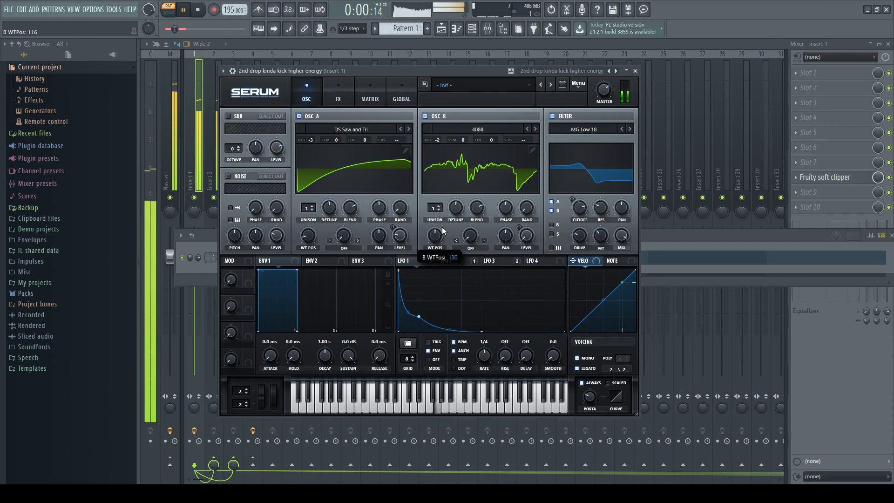
pyautogui.click(535, 130)
pyautogui.moveTo(435, 235); pyautogui.dragTo(444, 269)
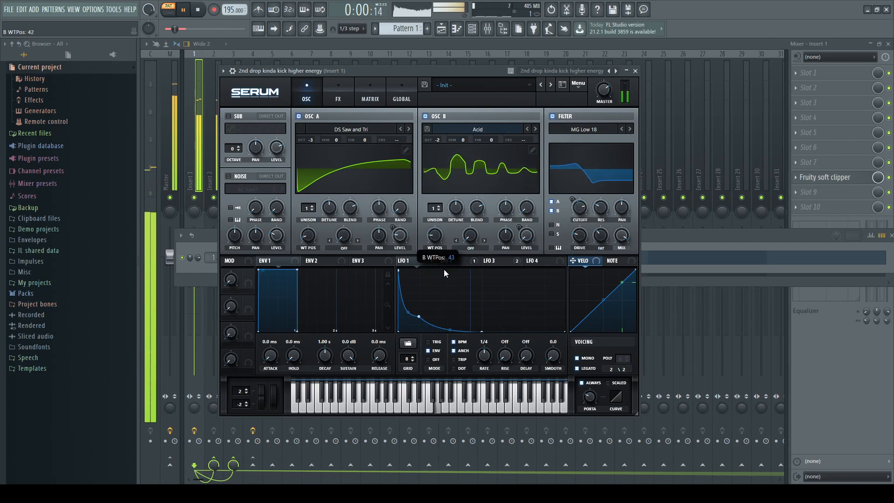
pyautogui.click(535, 129)
pyautogui.moveTo(434, 235); pyautogui.dragTo(448, 203)
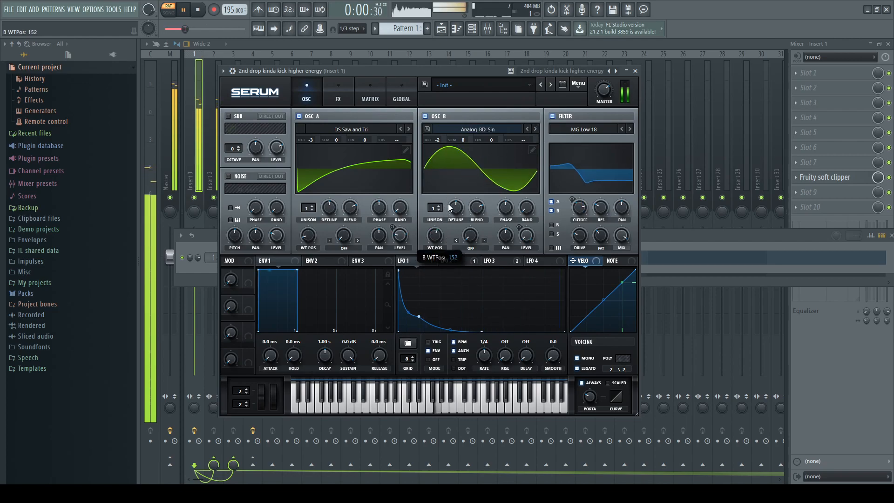
# Step oscillator B through Basic Mg and the following wavetables, setting the wavetable position to 88
pyautogui.click(535, 129)
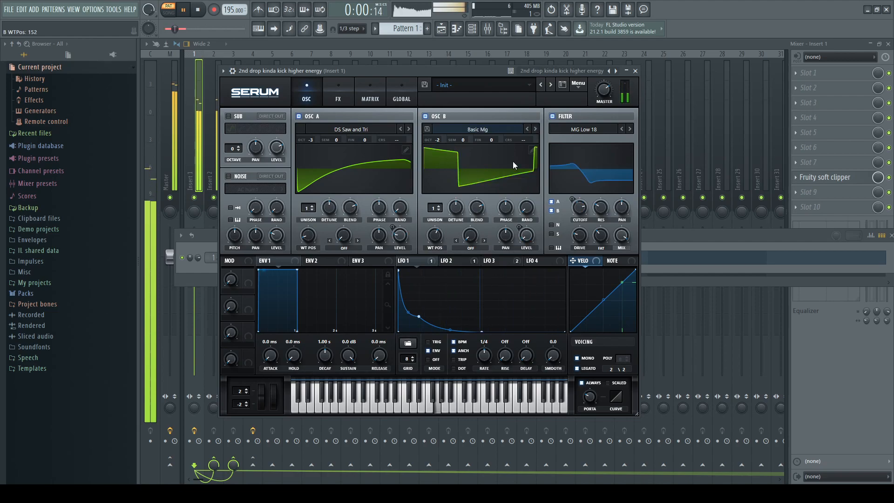
pyautogui.click(536, 129)
pyautogui.click(535, 129)
pyautogui.moveTo(446, 305); pyautogui.dragTo(446, 318)
pyautogui.click(535, 129)
pyautogui.moveTo(435, 235); pyautogui.dragTo(479, 122)
pyautogui.click(479, 125)
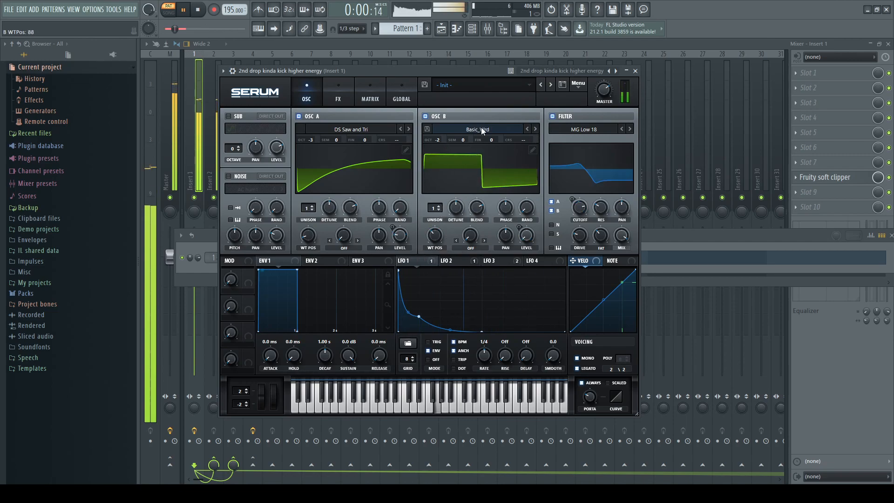
pyautogui.click(505, 176)
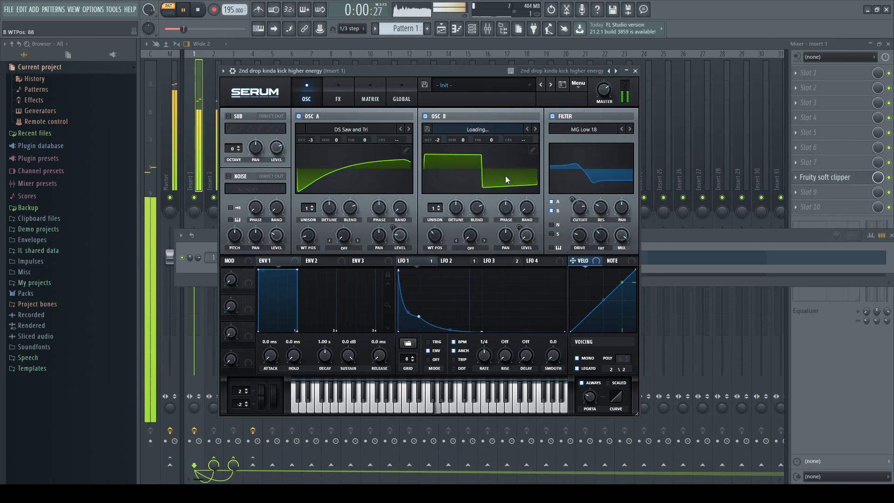
# Audition oscillator B's CrushWub wavetable at position 21 and Debussy at position 61
pyautogui.moveTo(435, 235); pyautogui.dragTo(464, 171)
pyautogui.click(535, 129)
pyautogui.moveTo(435, 237); pyautogui.dragTo(477, 372)
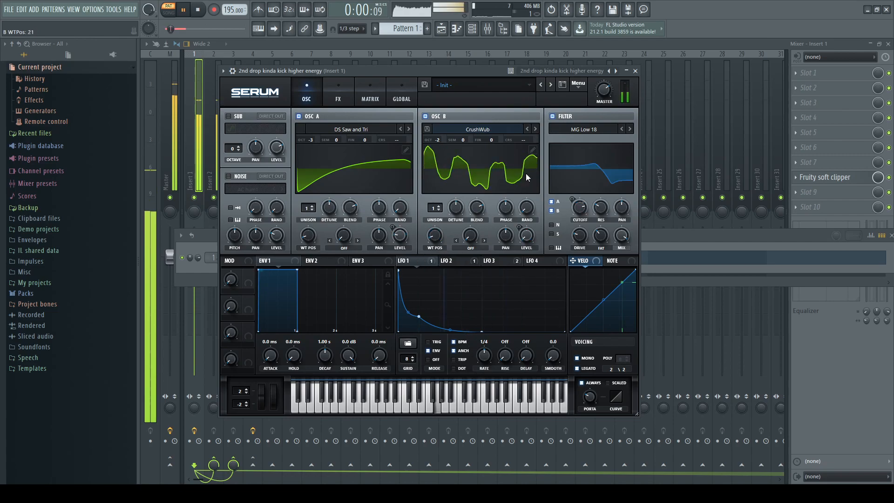
pyautogui.click(534, 129)
pyautogui.moveTo(435, 237); pyautogui.dragTo(442, 307)
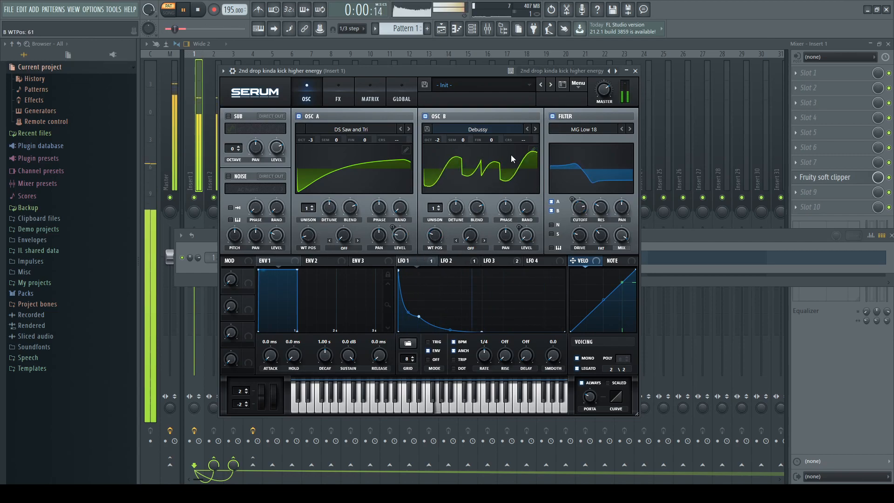
# Step oscillator B on to Dist 8bit Fwap at wavetable position 30, then to the Dist Bass Dropper wavetable
pyautogui.click(535, 129)
pyautogui.moveTo(444, 236); pyautogui.dragTo(460, 195)
pyautogui.click(535, 129)
pyautogui.moveTo(434, 236); pyautogui.dragTo(458, 297)
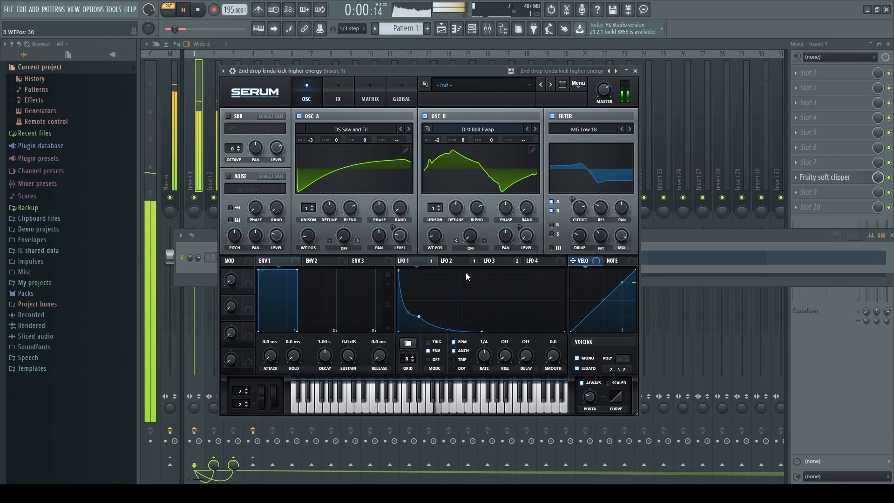
pyautogui.click(535, 129)
pyautogui.moveTo(438, 236); pyautogui.dragTo(436, 228)
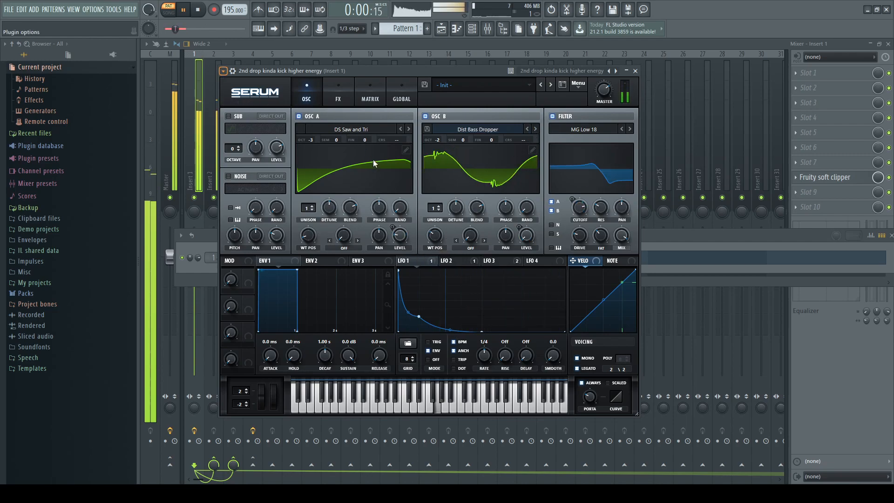
# Load the auf die party kick preset and stop playback
pyautogui.hotkey('ctrl', 'z')
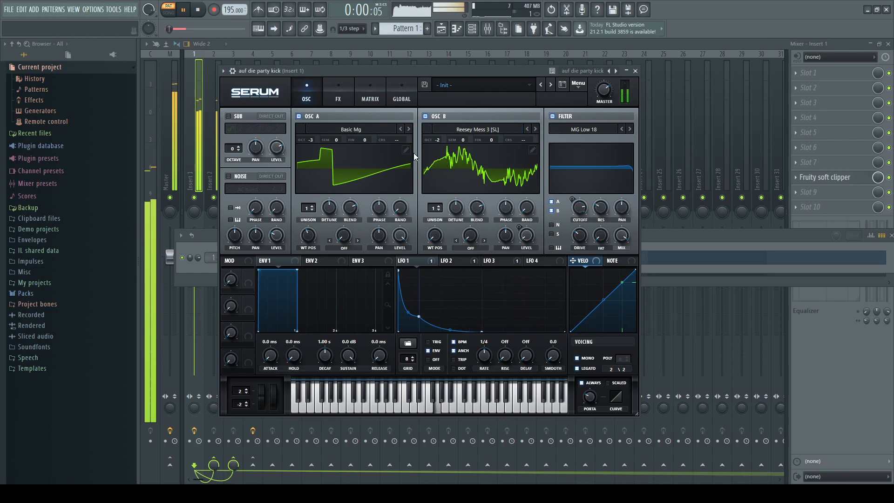
pyautogui.press('space')
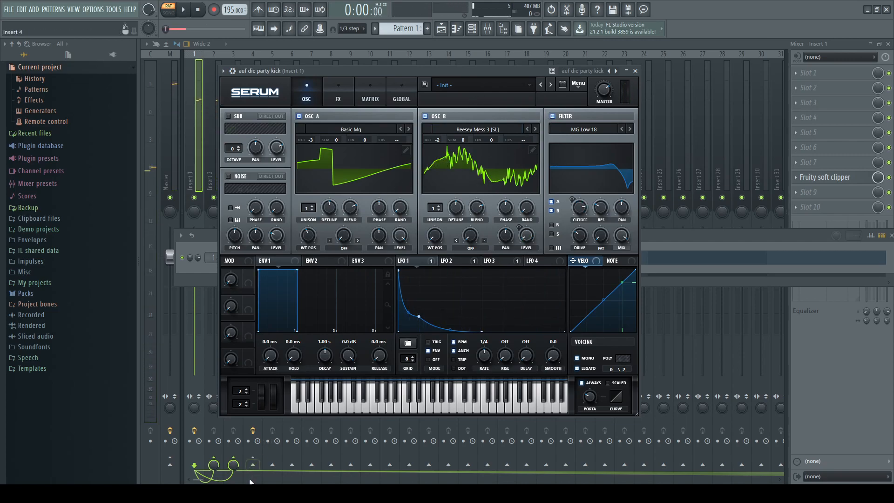